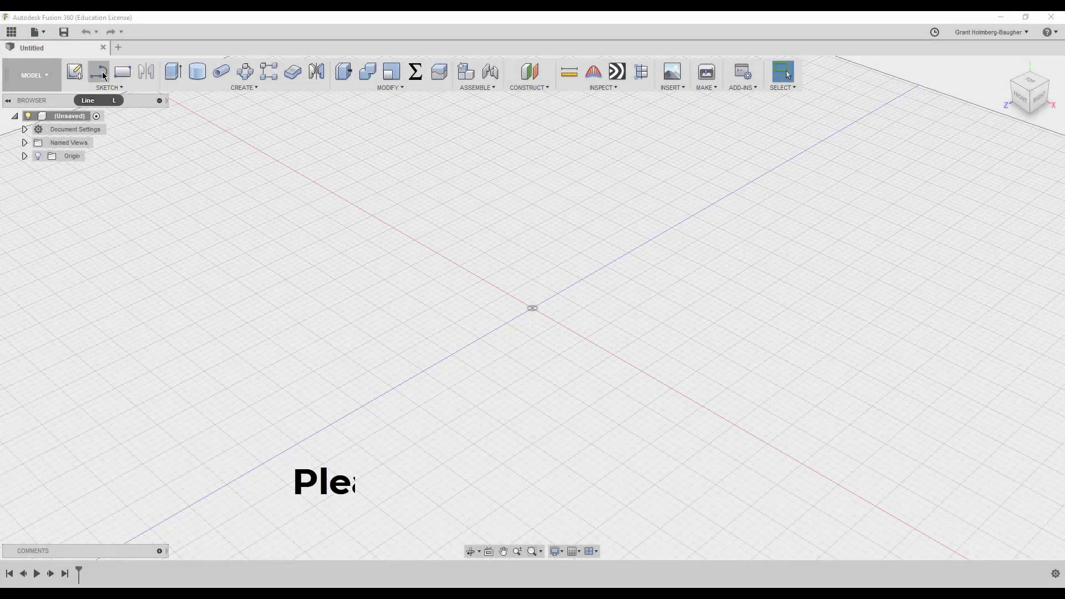
Step: Start a Line sketch on the right-side origin plane and zoom out
{"action": "left_click", "coordinate": [100, 73]}
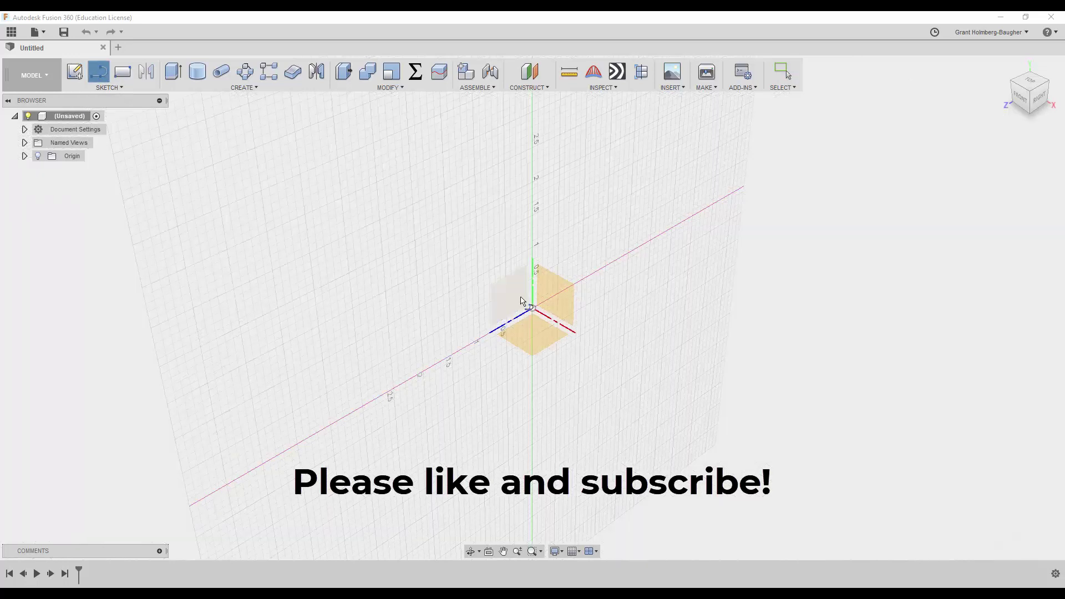
{"action": "left_click", "coordinate": [521, 301]}
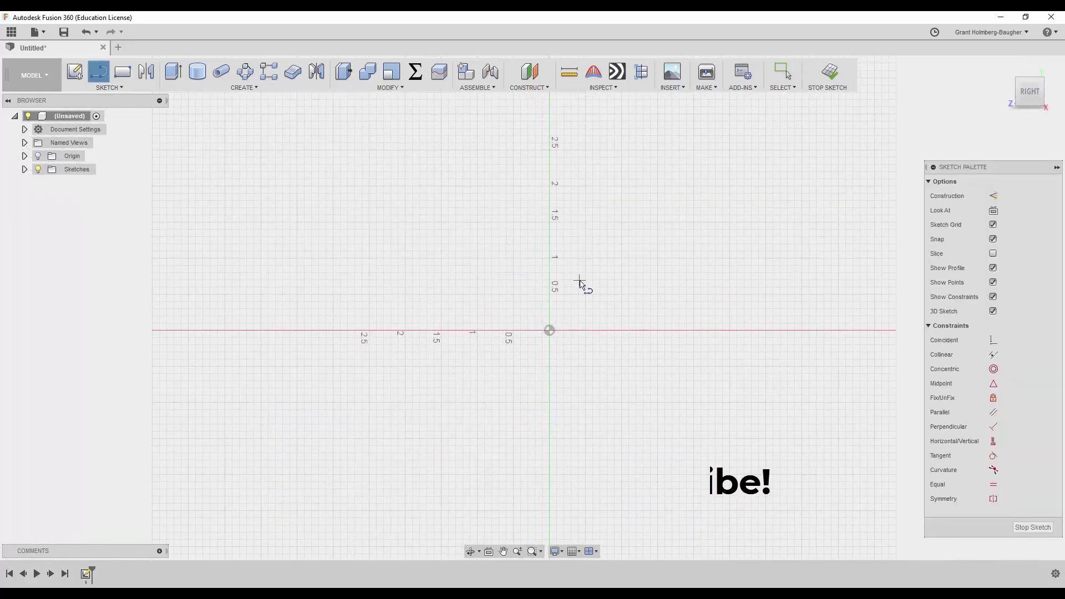
{"action": "scroll", "coordinate": [580, 284], "scroll_direction": "down", "scroll_amount": 3}
{"action": "scroll", "coordinate": [552, 355], "scroll_direction": "down", "scroll_amount": 2}
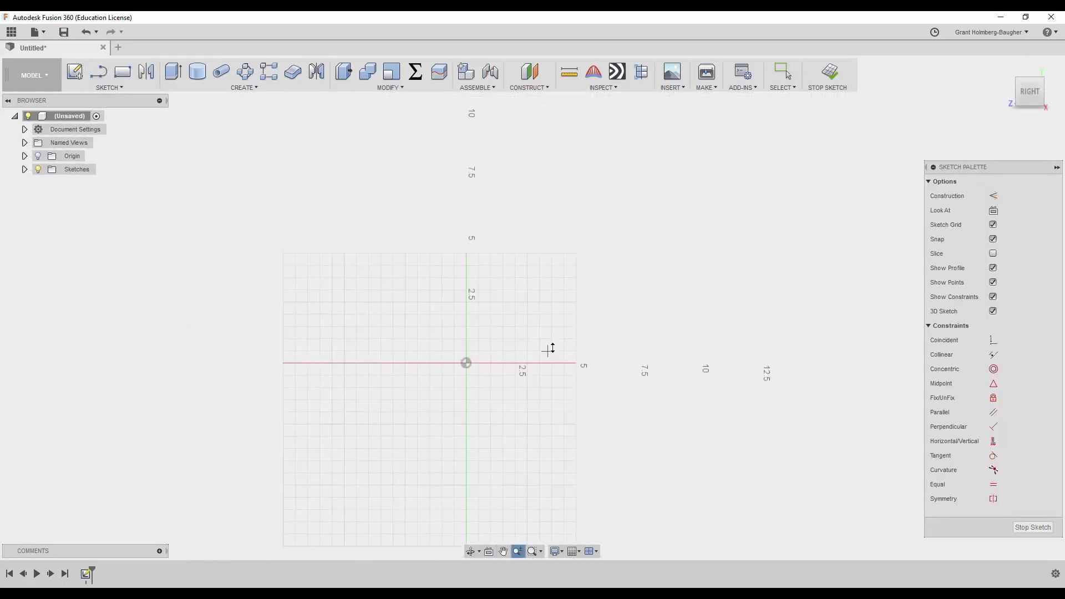
{"action": "scroll", "coordinate": [548, 349], "scroll_direction": "down", "scroll_amount": 1}
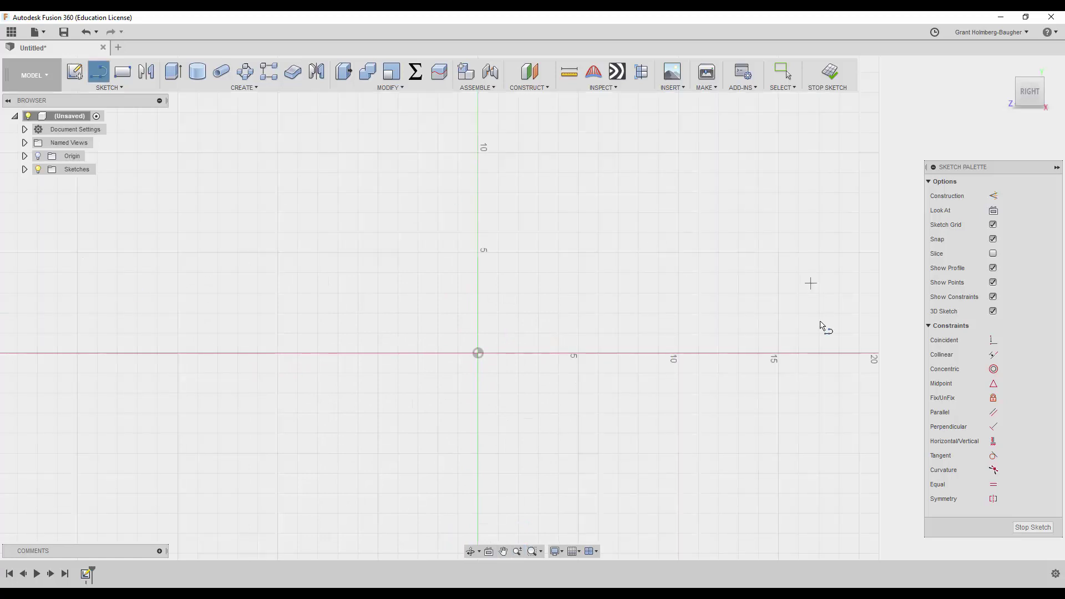
Step: Draw the horizontal base line from the 10 mark to left of the origin
{"action": "left_click", "coordinate": [658, 353]}
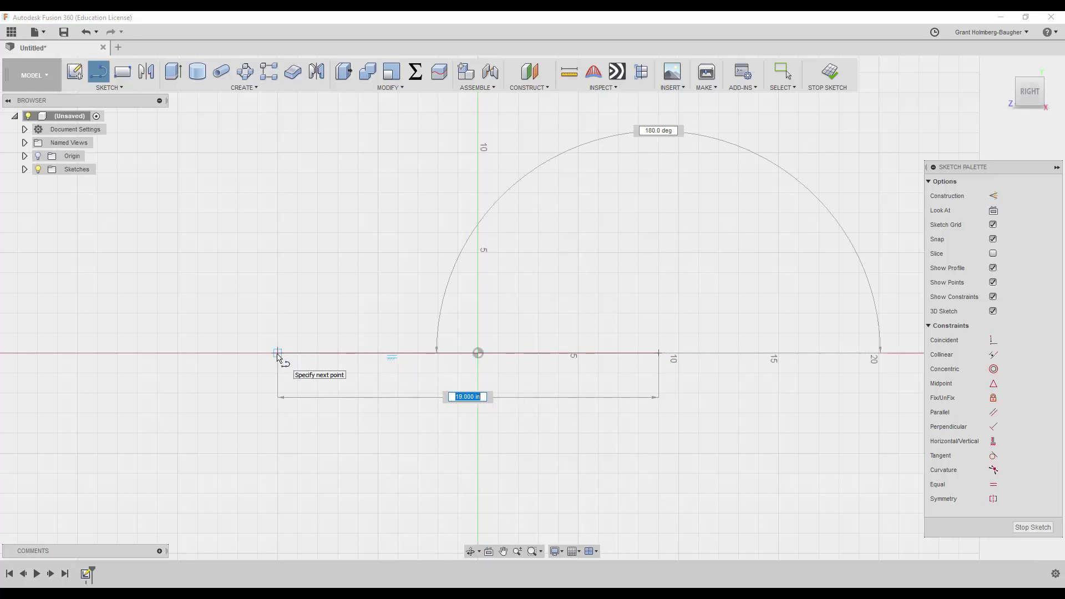
{"action": "left_click", "coordinate": [240, 355]}
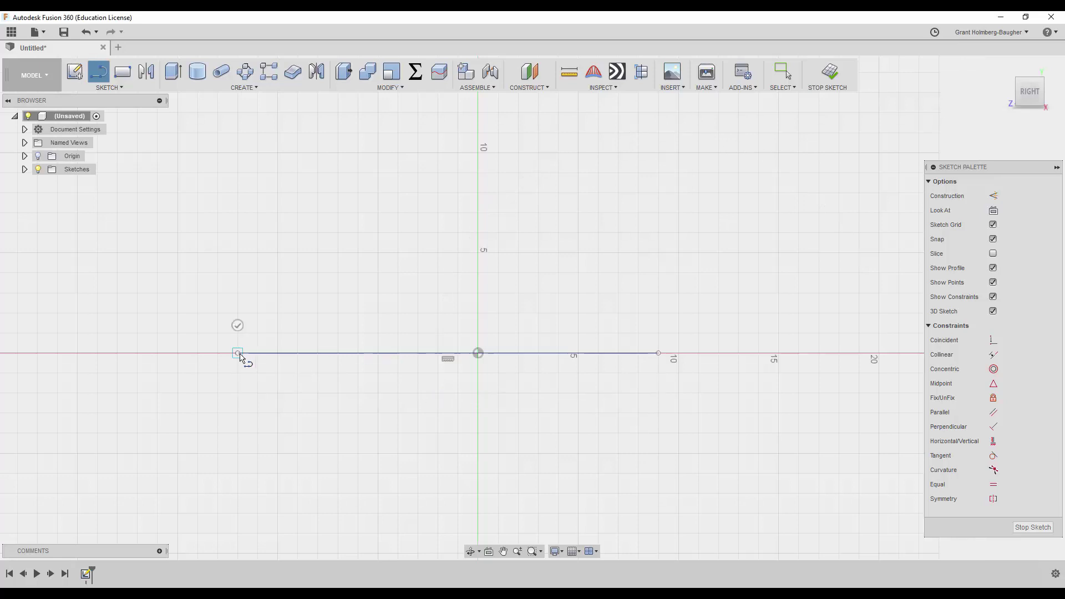
{"action": "right_click", "coordinate": [351, 279]}
{"action": "key", "text": "Escape"}
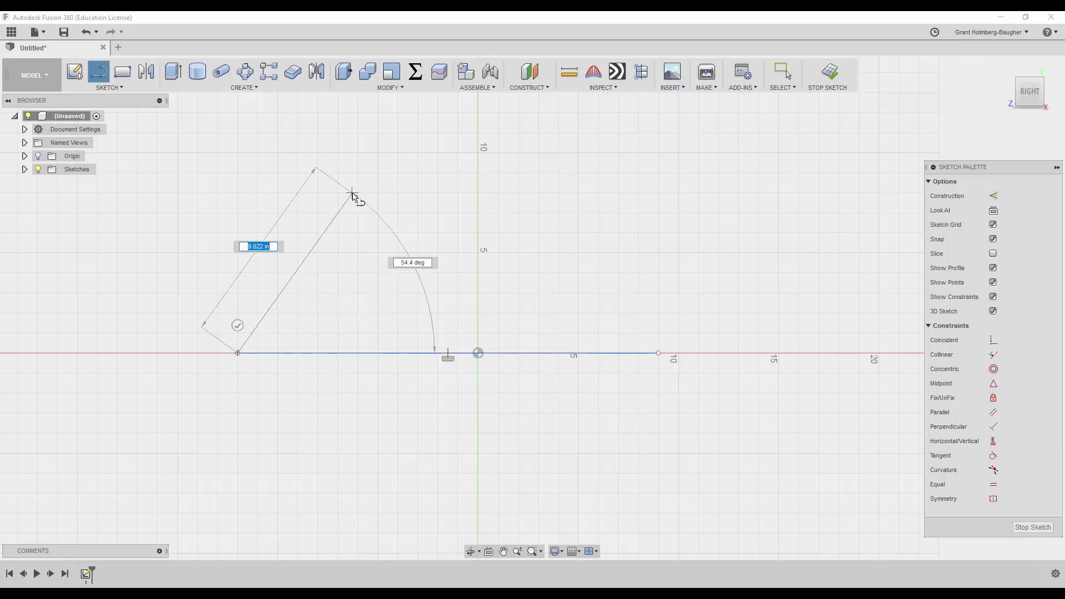
{"action": "middle_click_drag", "start_coordinate": [352, 194], "coordinate": [436, 340]}
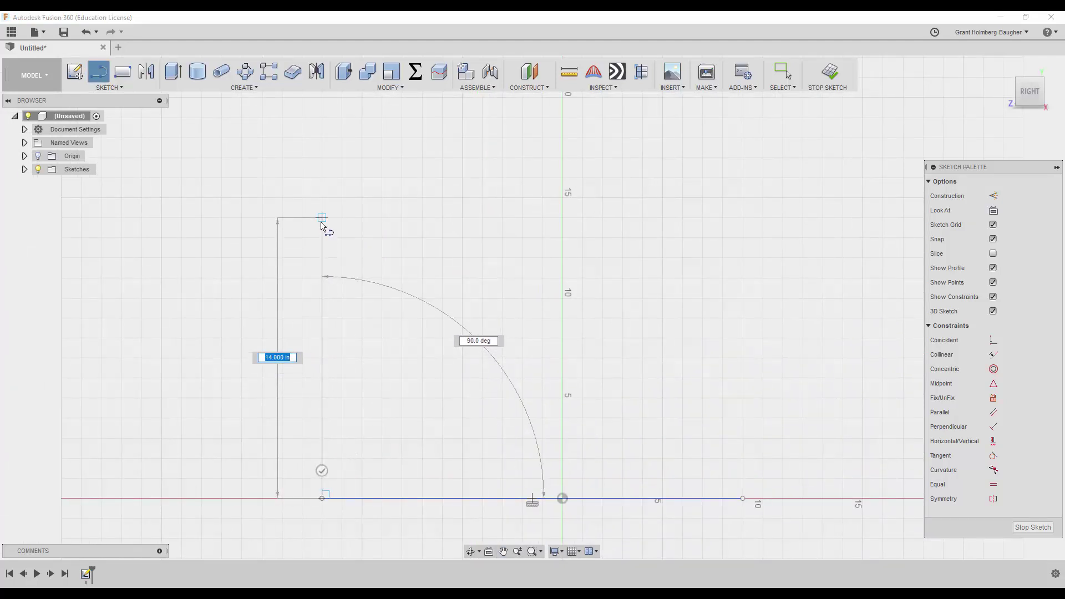
Step: Draw the slanted upright and top lines, undoing the extra slanted line
{"action": "left_click", "coordinate": [362, 178]}
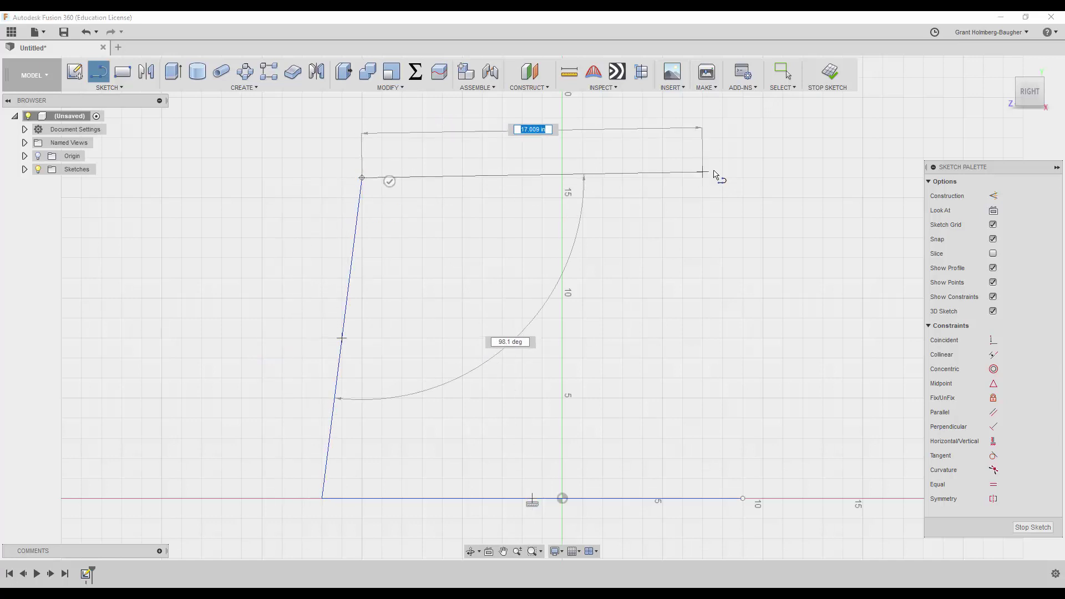
{"action": "left_click", "coordinate": [621, 178]}
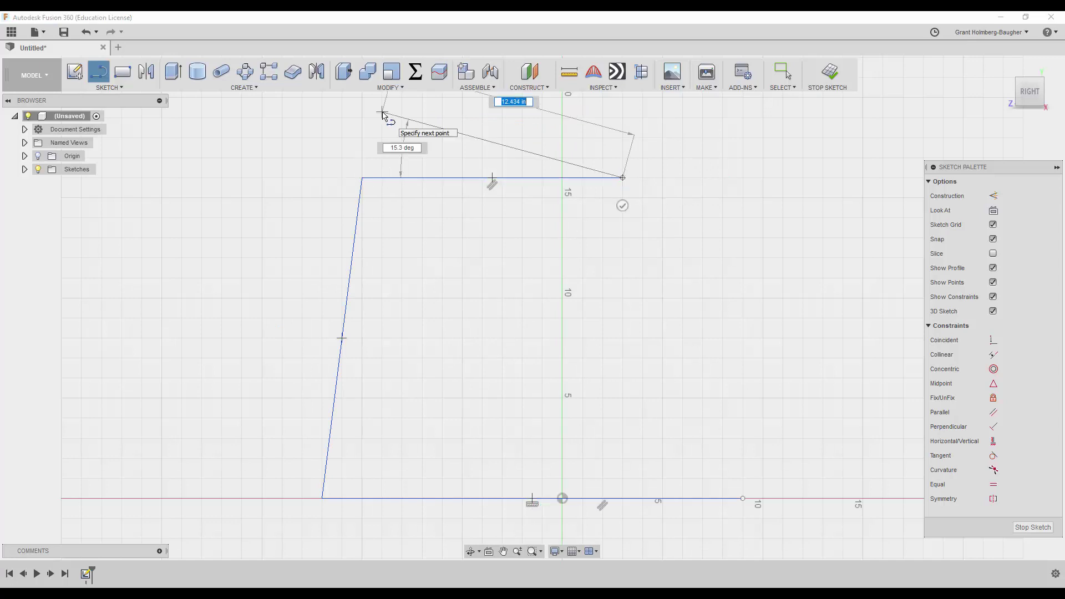
{"action": "left_click", "coordinate": [455, 132]}
{"action": "key", "text": "Escape"}
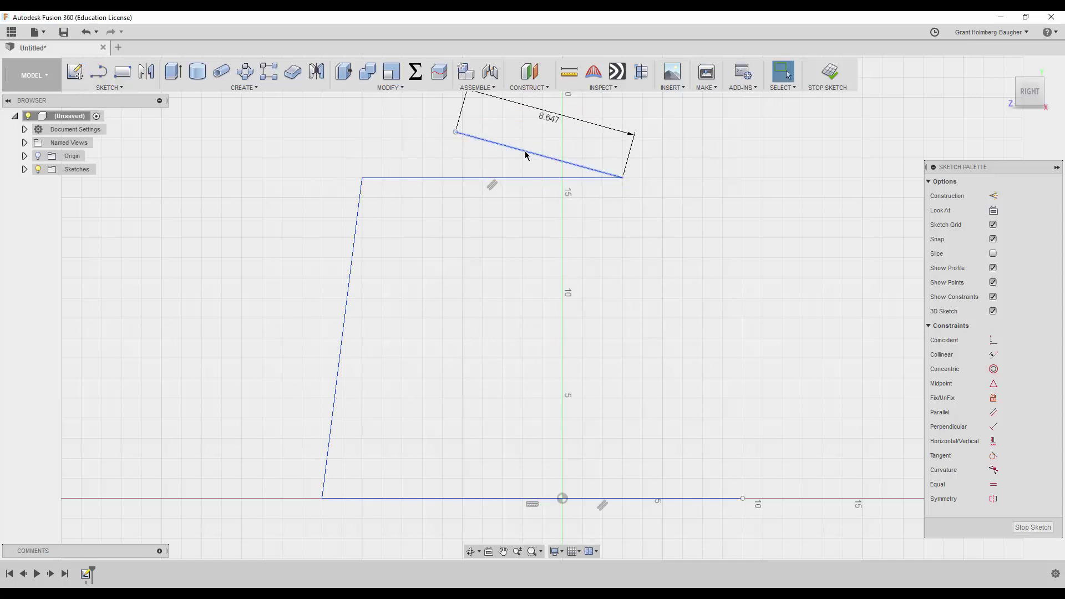
{"action": "key", "text": "ctrl+z"}
{"action": "key", "text": "f"}
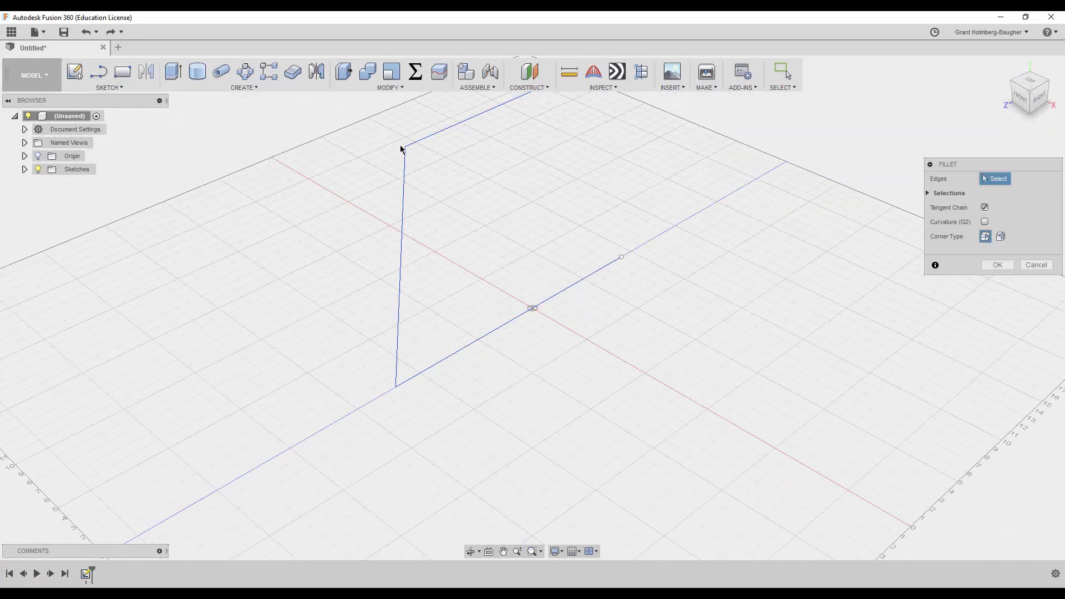
Step: Pin sketch Fillet and round the top and bottom corners with 1 in radius
{"action": "left_click", "coordinate": [109, 87]}
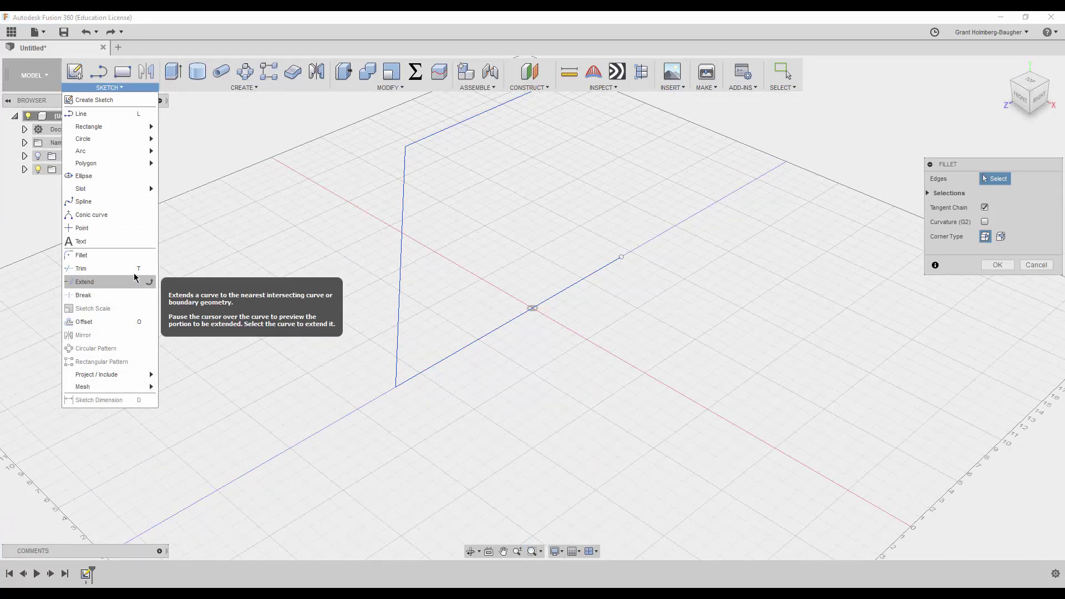
{"action": "left_click", "coordinate": [150, 268]}
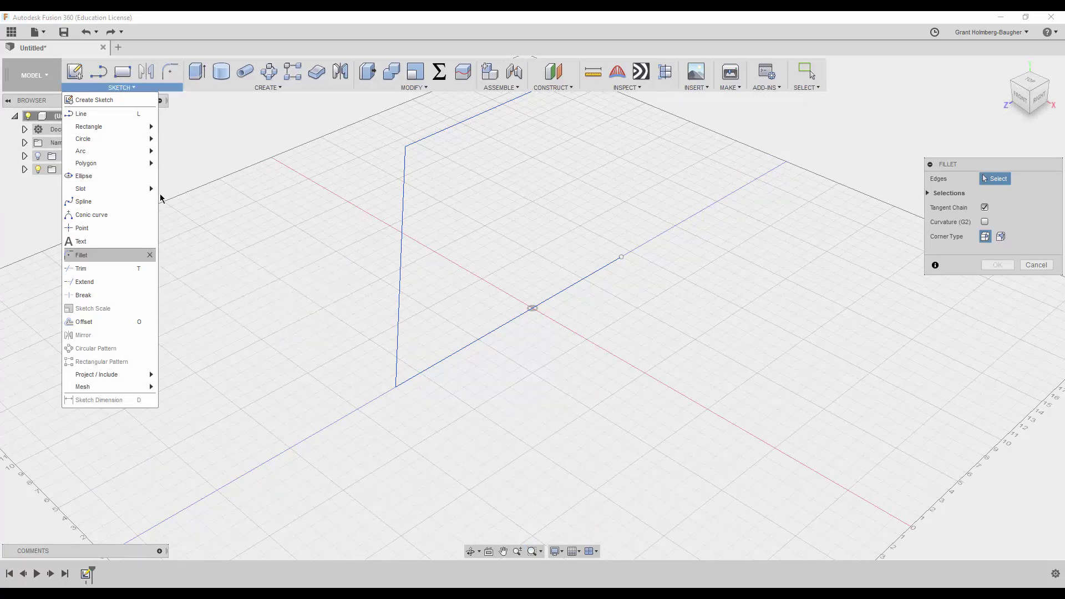
{"action": "left_click", "coordinate": [175, 71]}
{"action": "left_click", "coordinate": [406, 147]}
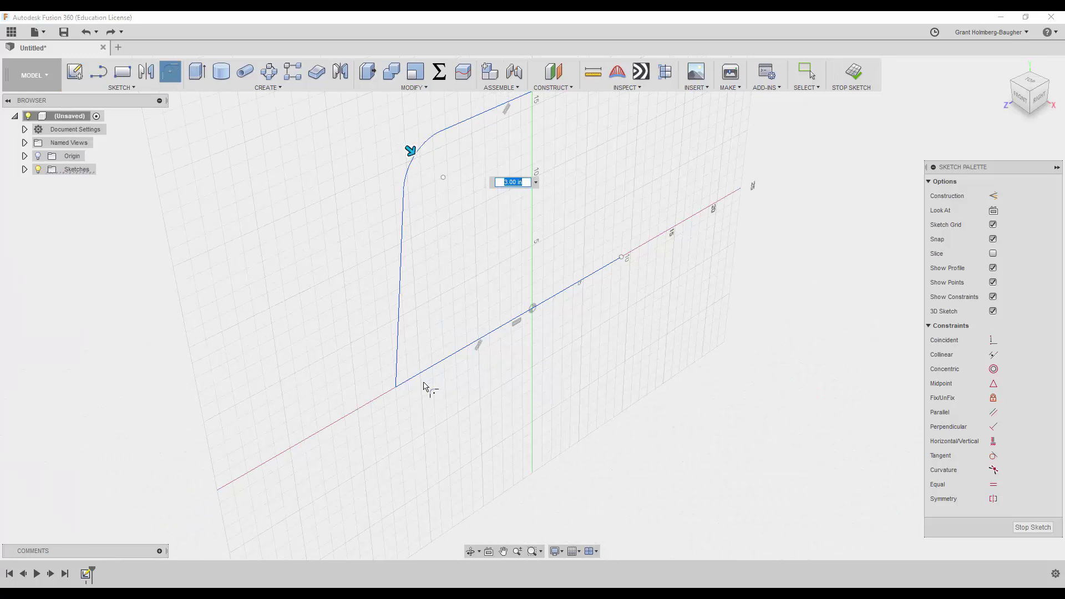
{"action": "left_click", "coordinate": [399, 389]}
{"action": "type", "text": "1"}
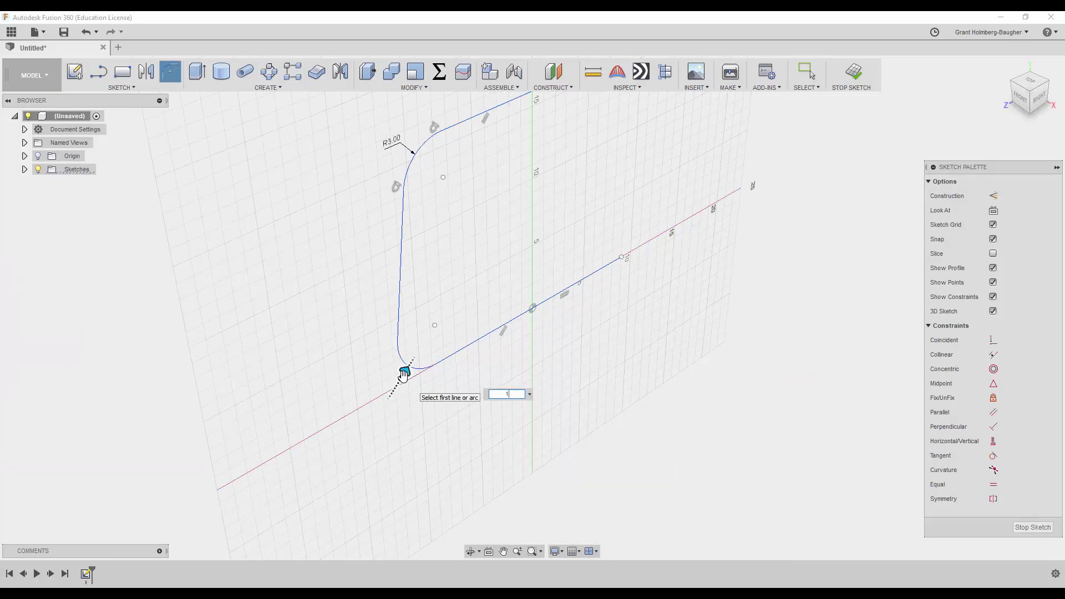
{"action": "key", "text": "Return"}
{"action": "right_click", "coordinate": [471, 297]}
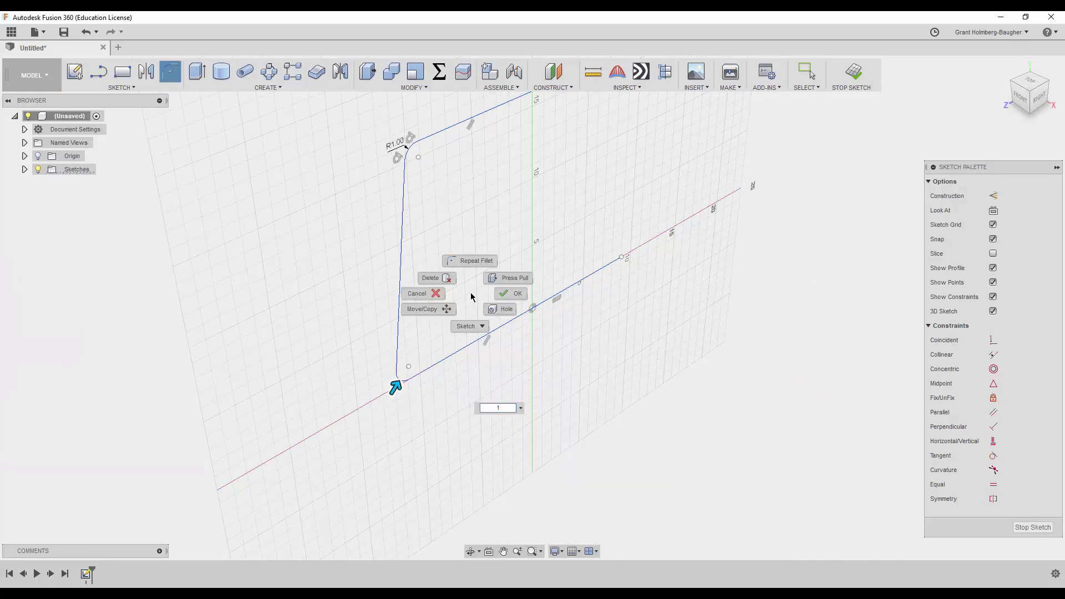
{"action": "left_click", "coordinate": [510, 292]}
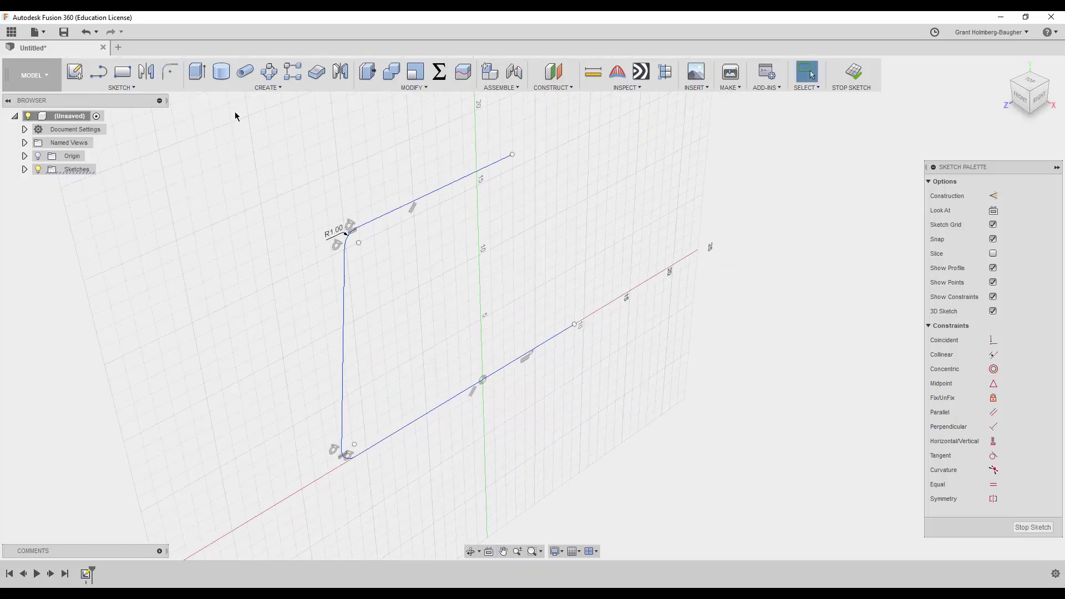
Step: Window-select the whole filleted frame profile and move it 10 in along Z
{"action": "middle_click_drag", "start_coordinate": [267, 180], "coordinate": [250, 162], "text": "shift"}
{"action": "left_click_drag", "start_coordinate": [241, 150], "coordinate": [721, 458]}
{"action": "right_click", "coordinate": [708, 468]}
{"action": "left_click", "coordinate": [663, 459]}
{"action": "middle_click_drag", "start_coordinate": [664, 459], "coordinate": [655, 410], "text": "shift"}
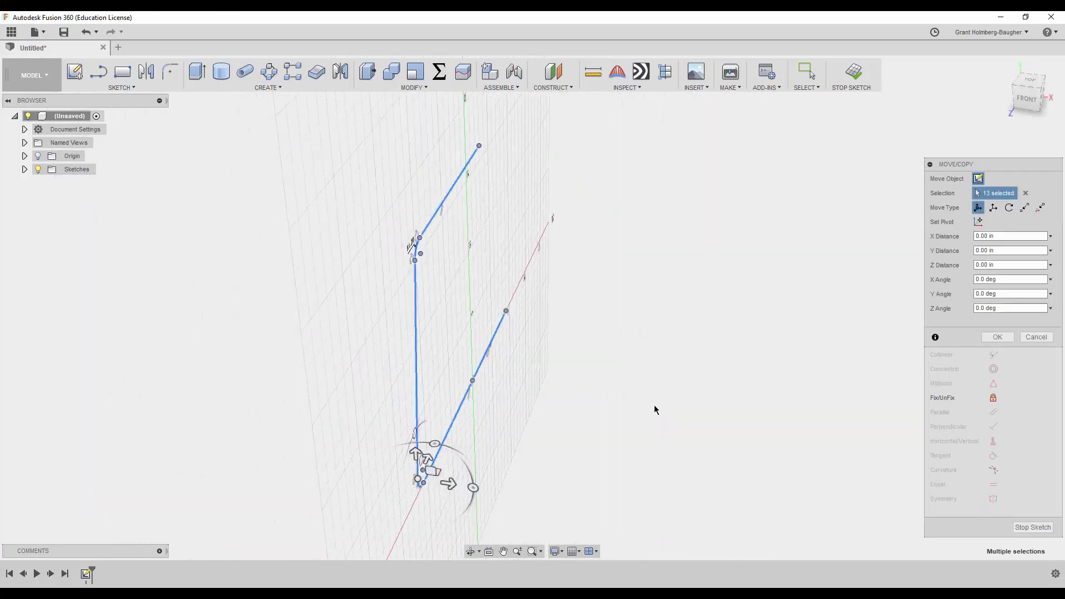
{"action": "left_click", "coordinate": [450, 483]}
{"action": "type", "text": "10"}
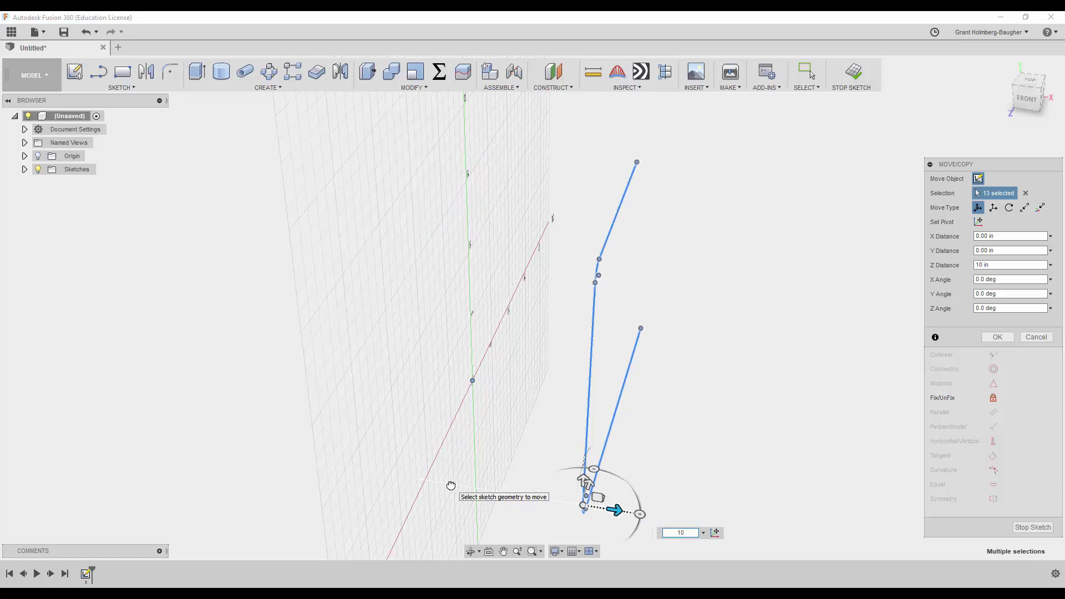
{"action": "right_click", "coordinate": [708, 407]}
{"action": "left_click", "coordinate": [749, 407]}
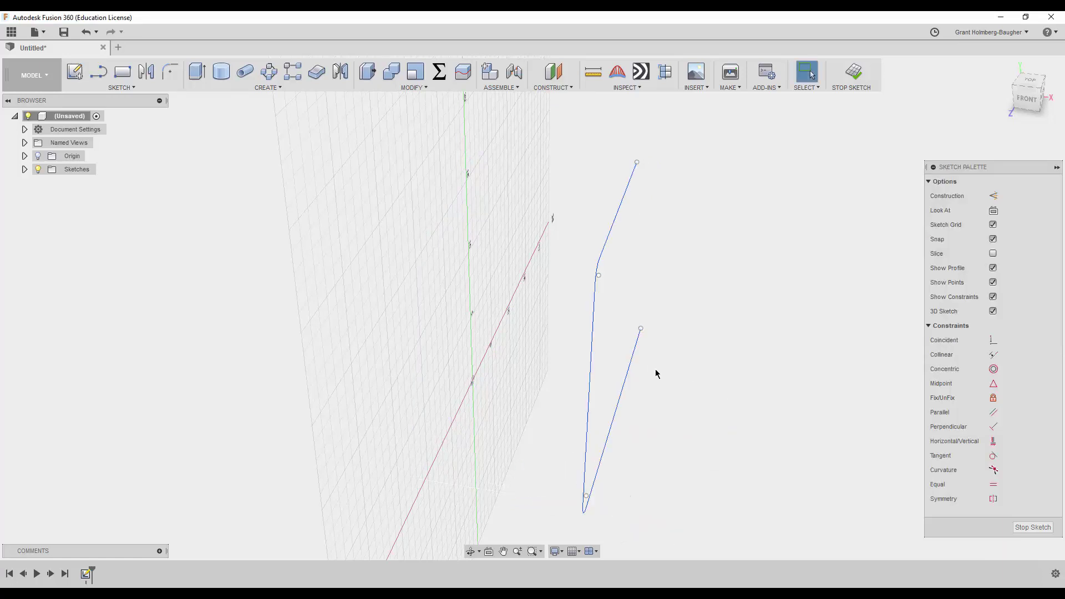
{"action": "middle_click_drag", "start_coordinate": [656, 372], "coordinate": [626, 356], "text": "shift"}
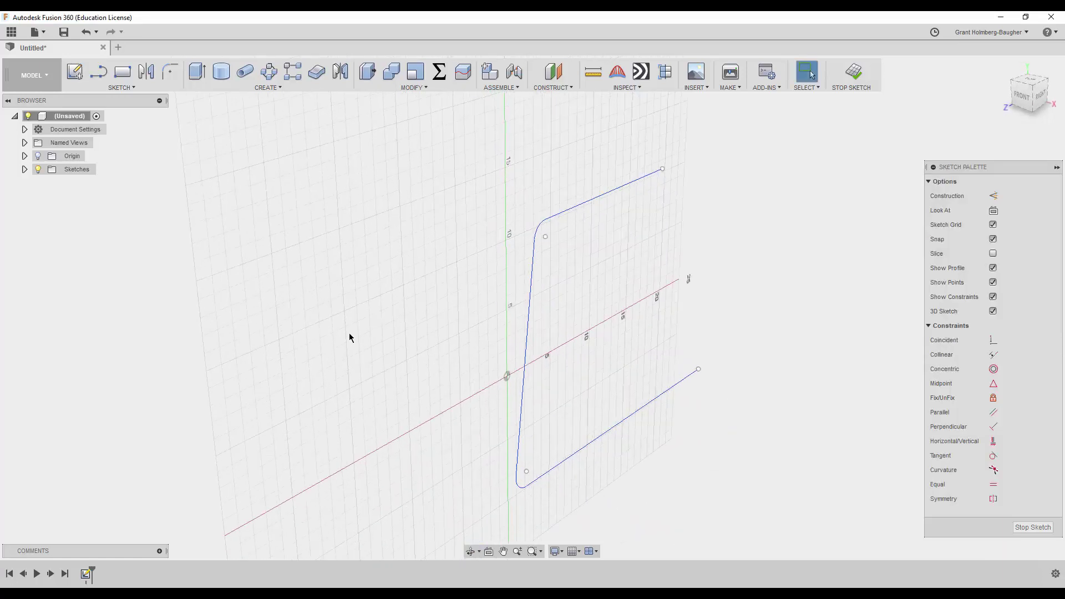
Step: Abandon a Mirror attempt and select the frame's top curve and base line
{"action": "left_click", "coordinate": [146, 71]}
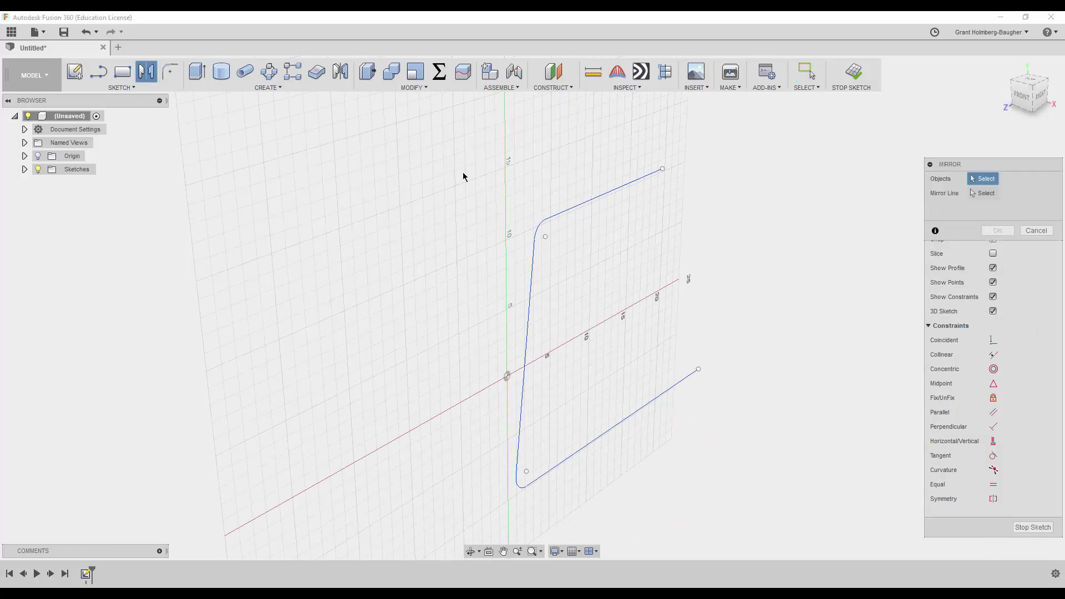
{"action": "left_click_drag", "start_coordinate": [398, 151], "coordinate": [792, 465]}
{"action": "left_click", "coordinate": [1036, 230]}
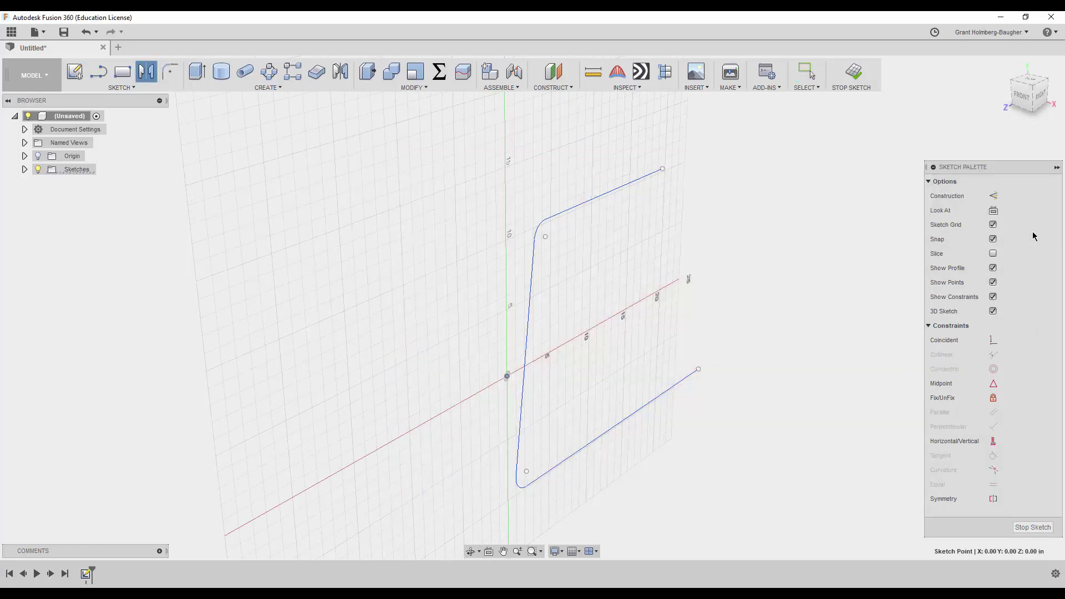
{"action": "left_click", "coordinate": [541, 228]}
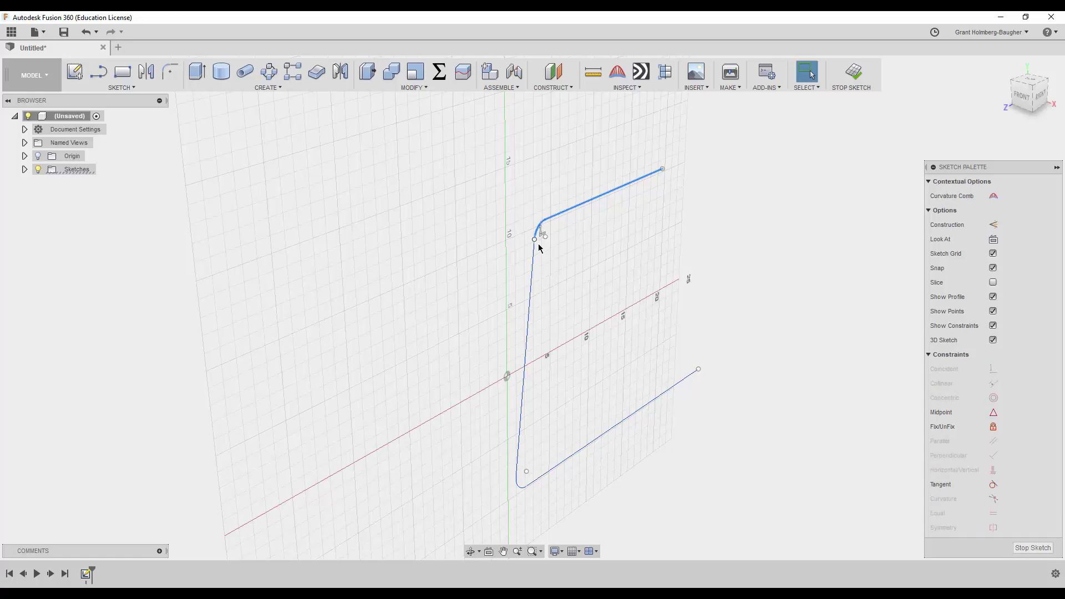
{"action": "left_click", "coordinate": [522, 490], "text": "shift"}
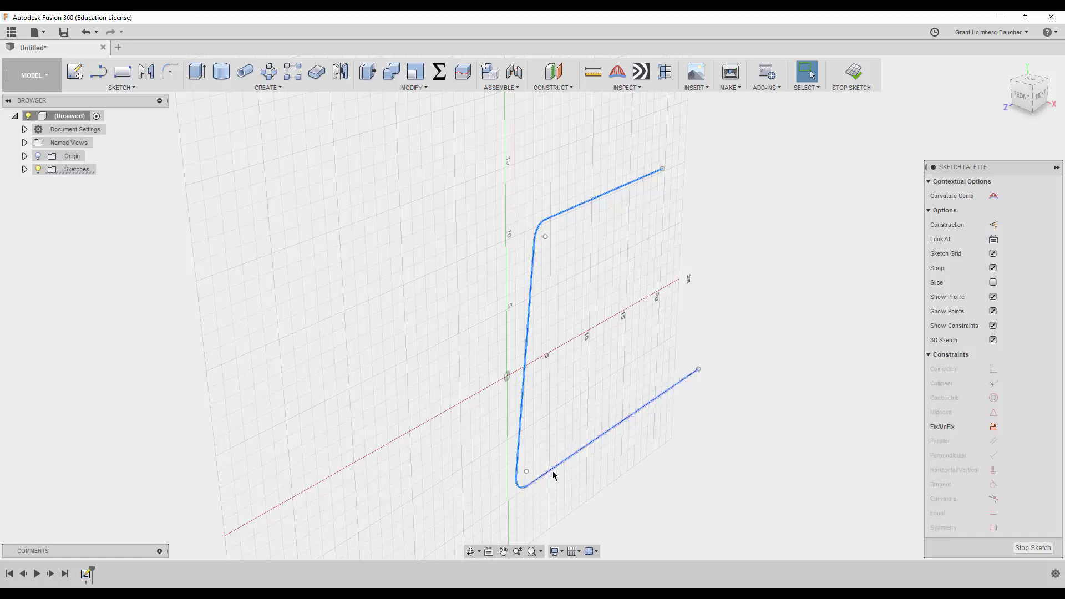
Step: Move the selected frame curves -22 in along Z
{"action": "key", "text": "m"}
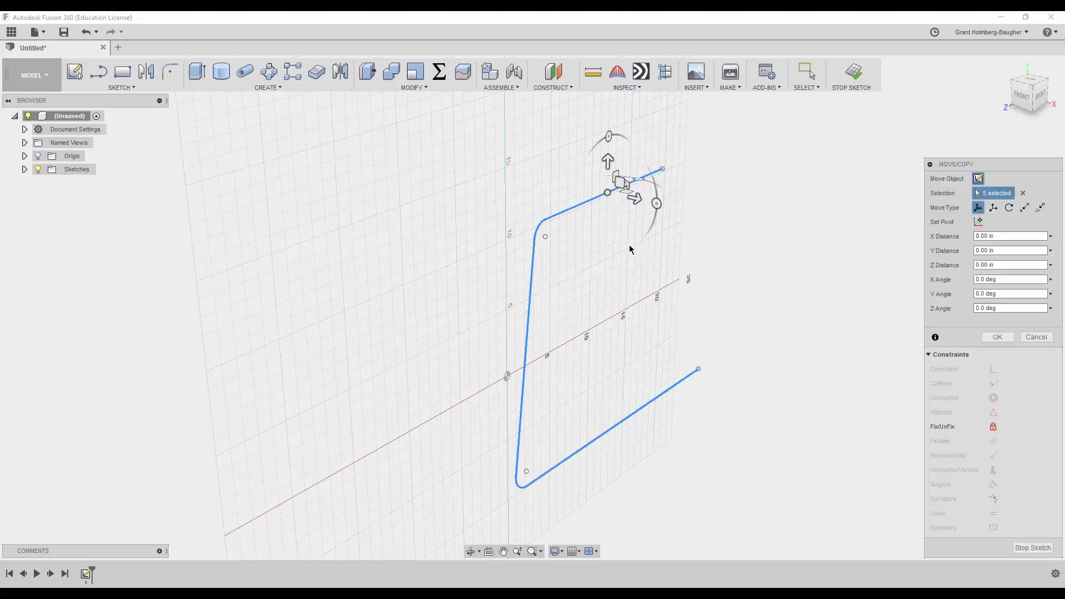
{"action": "left_click", "coordinate": [633, 198]}
{"action": "type", "text": "22"}
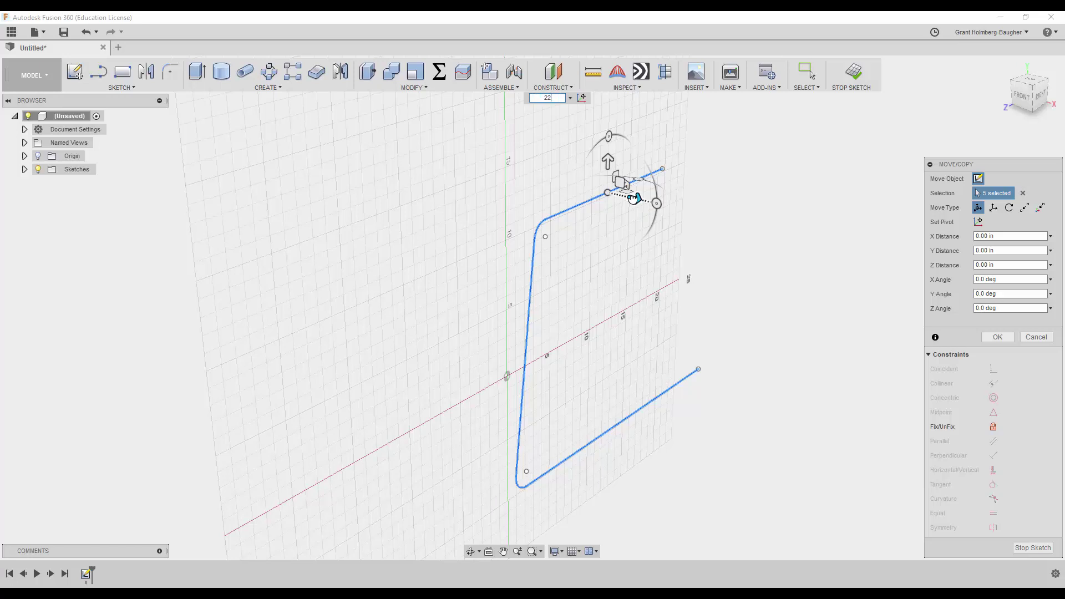
{"action": "key", "text": "Return"}
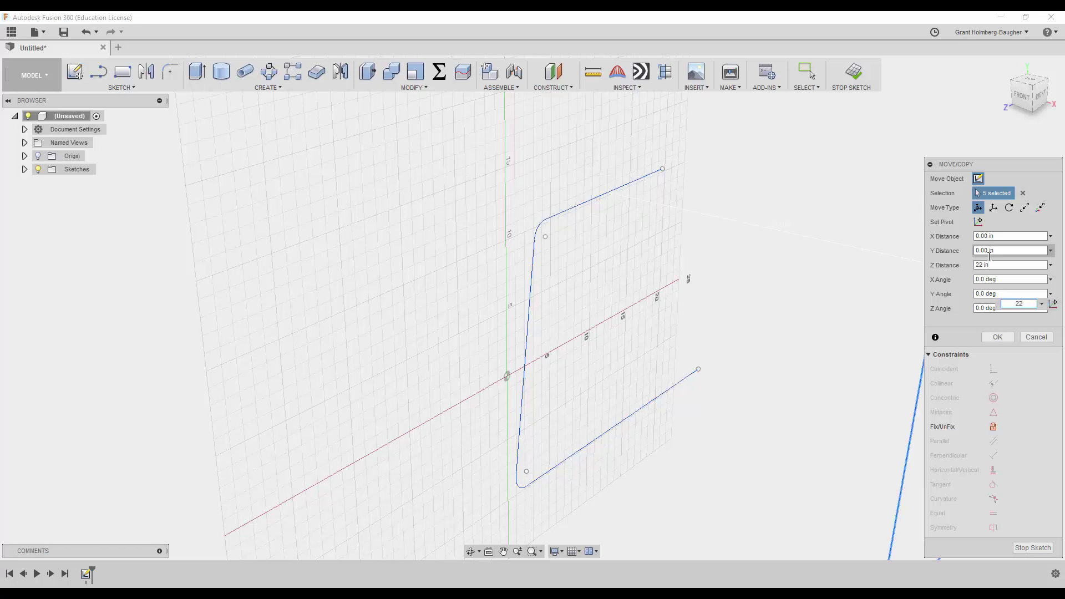
{"action": "type", "text": "122"}
{"action": "key", "text": "Return"}
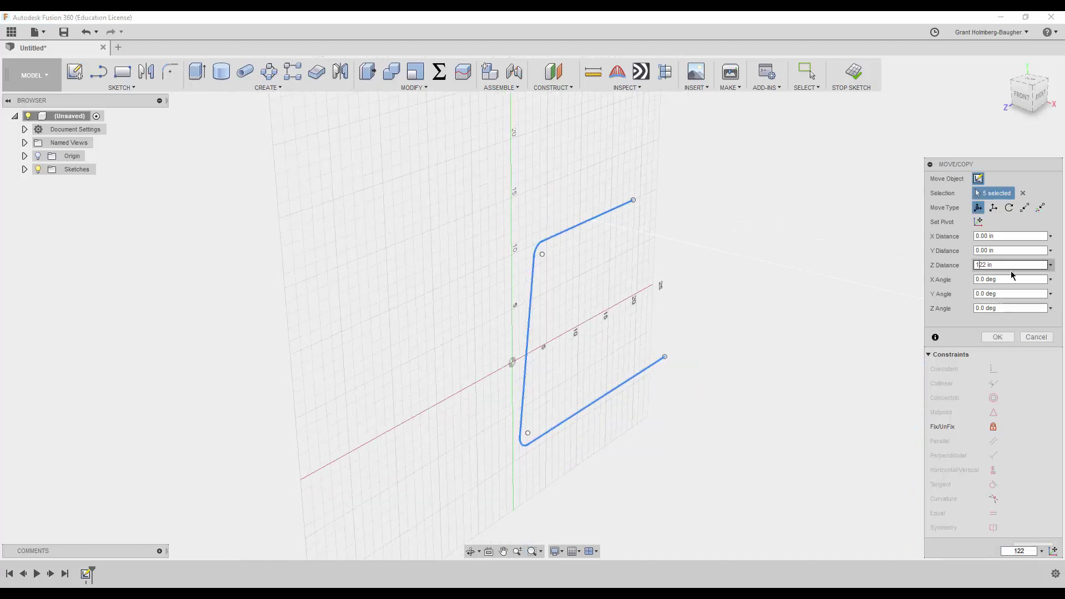
{"action": "key", "text": "BackSpace"}
{"action": "type", "text": "-"}
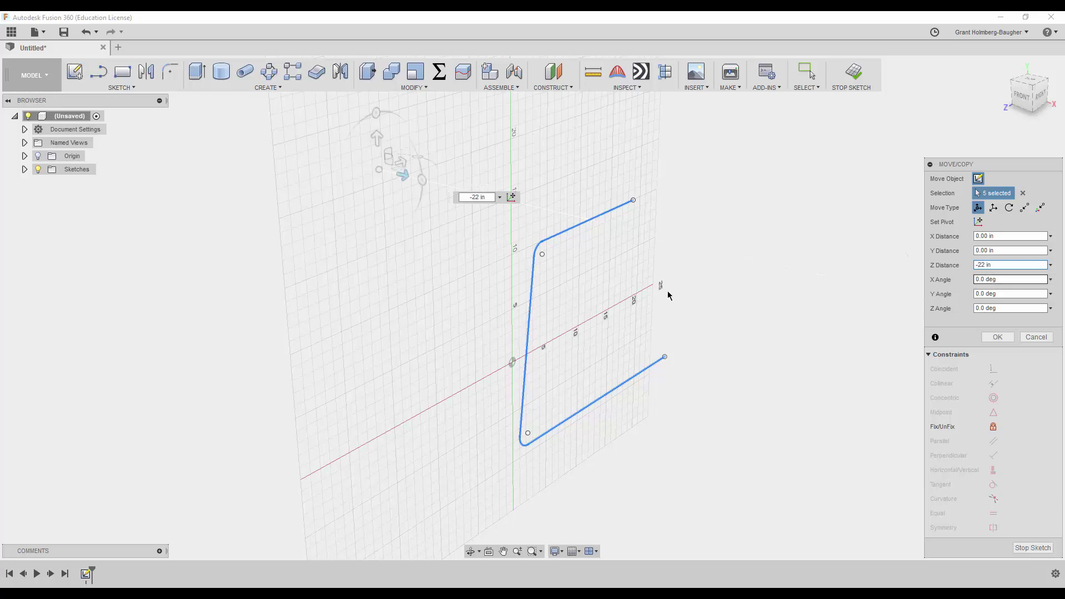
{"action": "right_click", "coordinate": [668, 218]}
{"action": "left_click", "coordinate": [694, 214]}
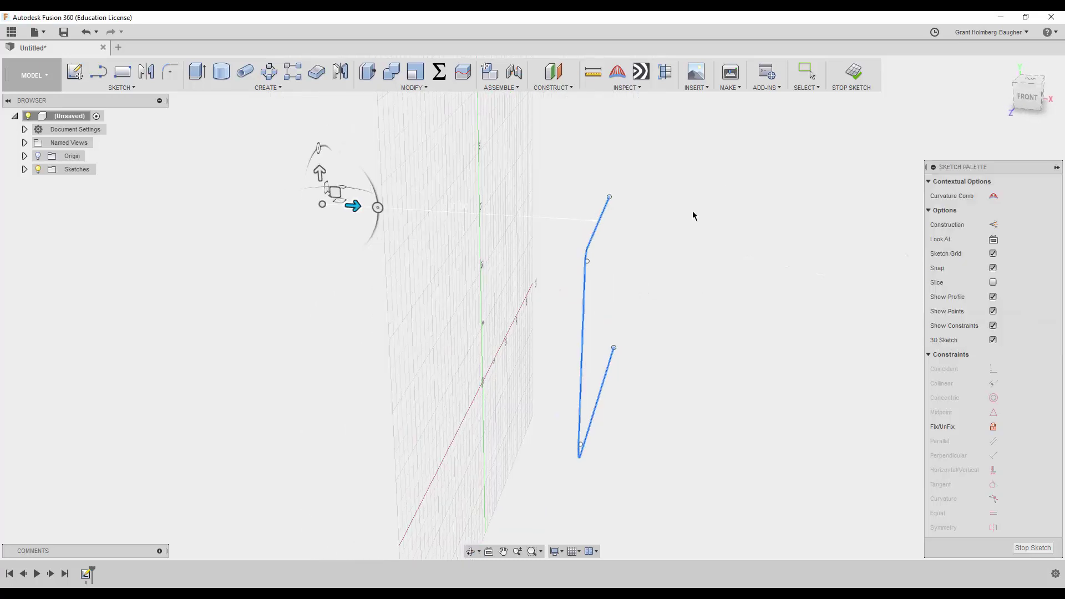
Step: From the front view, move the left profile 2 in closer to the origin plane
{"action": "left_click", "coordinate": [1026, 97]}
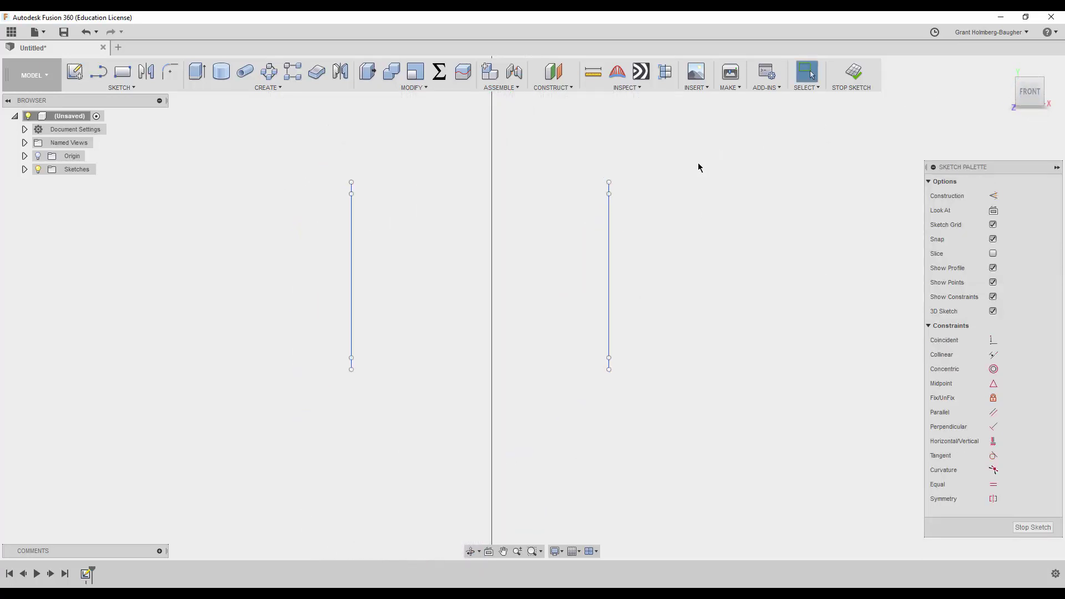
{"action": "left_click_drag", "start_coordinate": [261, 149], "coordinate": [428, 393]}
{"action": "right_click", "coordinate": [426, 395]}
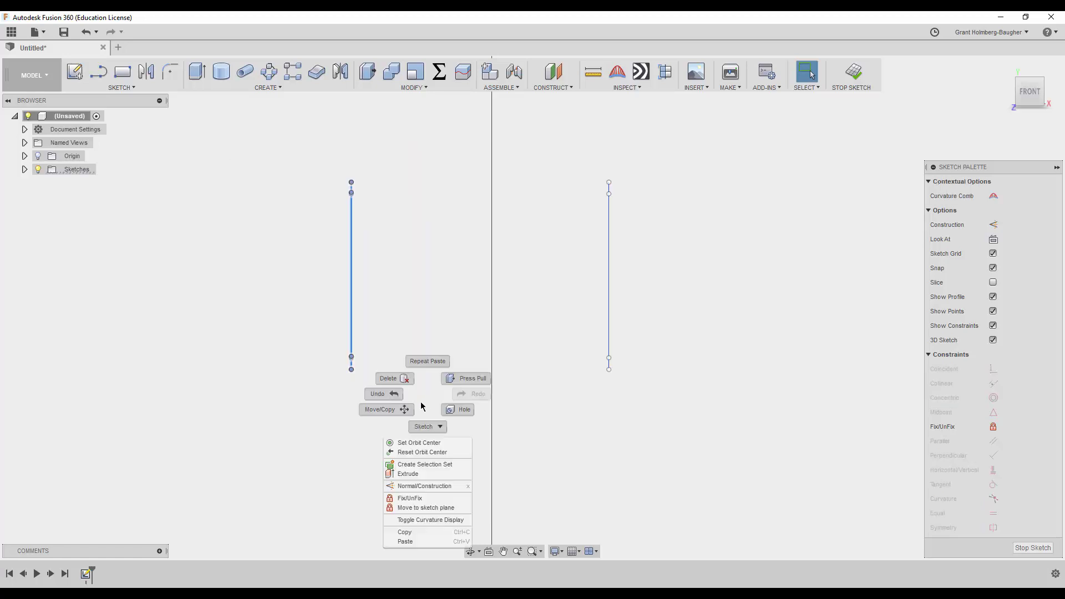
{"action": "left_click", "coordinate": [408, 416]}
{"action": "mouse_move", "coordinate": [384, 368]}
{"action": "type", "text": "2"}
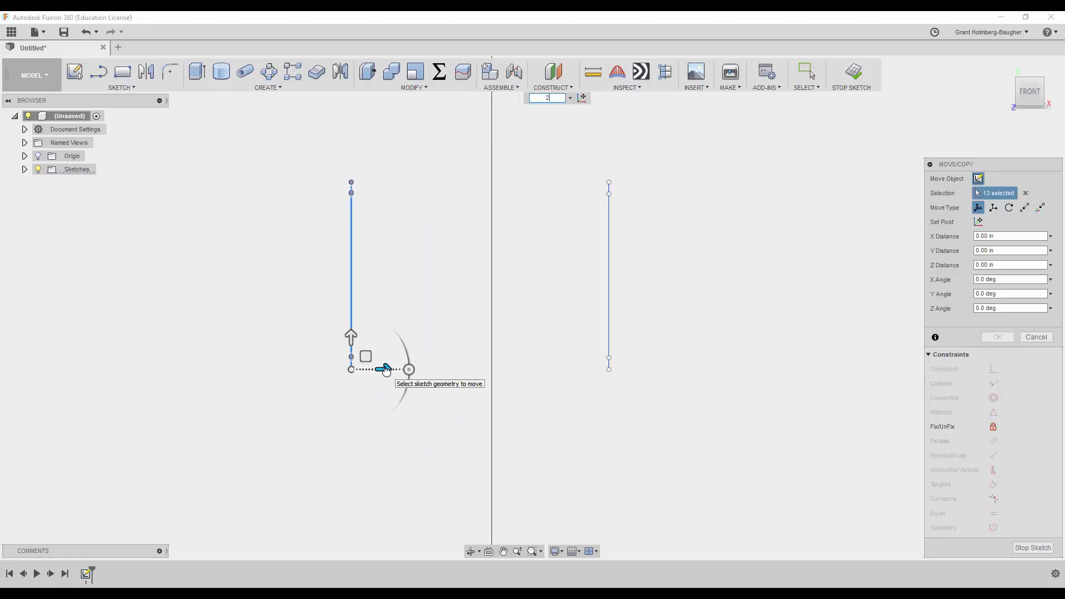
{"action": "key", "text": "Return"}
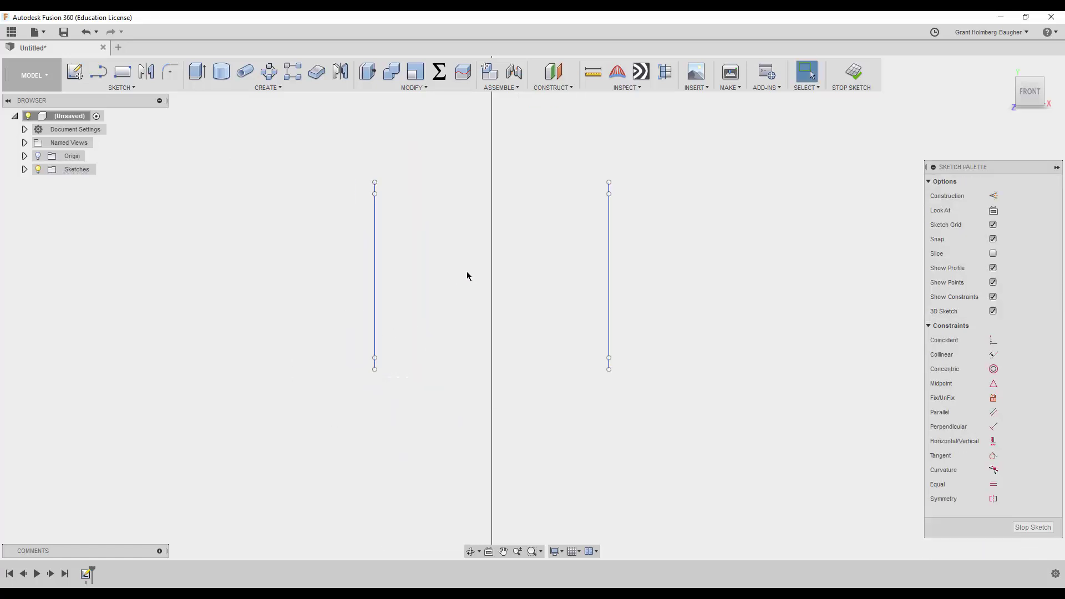
{"action": "middle_click_drag", "start_coordinate": [467, 271], "coordinate": [429, 294], "text": "shift"}
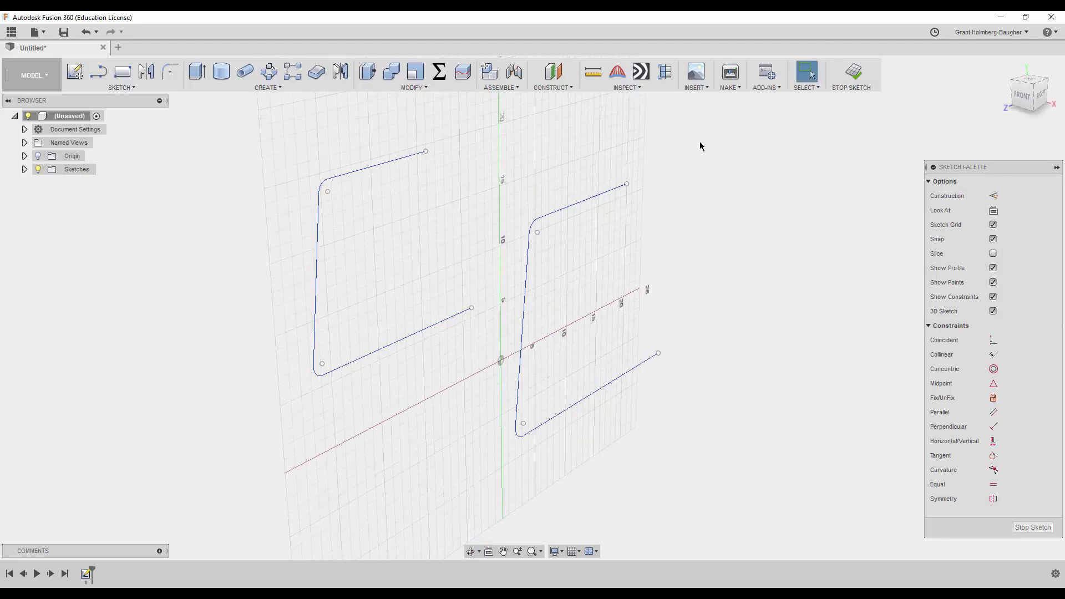
Step: Draw a line joining the lower ends of the two side profiles
{"action": "left_click", "coordinate": [100, 74]}
{"action": "left_click", "coordinate": [471, 308]}
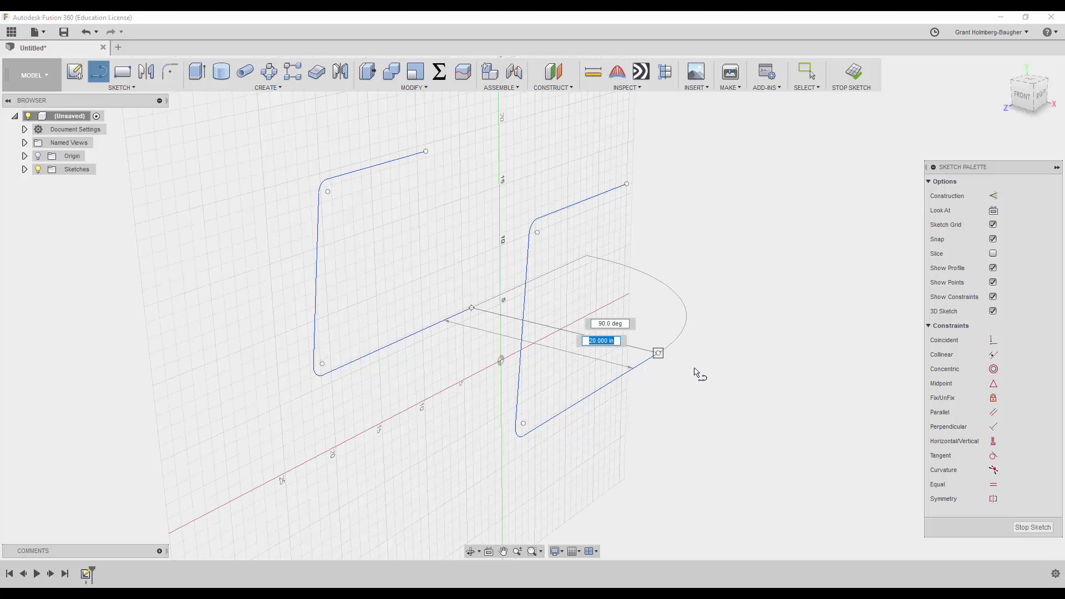
{"action": "left_click", "coordinate": [658, 353]}
{"action": "right_click", "coordinate": [696, 322]}
{"action": "left_click", "coordinate": [740, 333]}
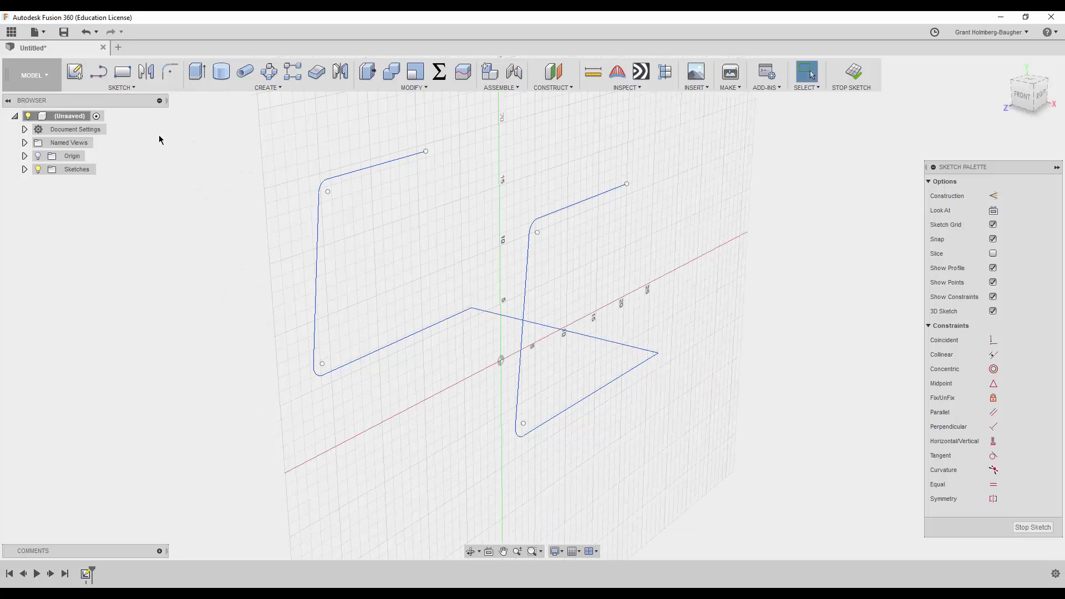
Step: Fillet the new base line's corners at 1 in, then undo the right corner
{"action": "left_click", "coordinate": [170, 73]}
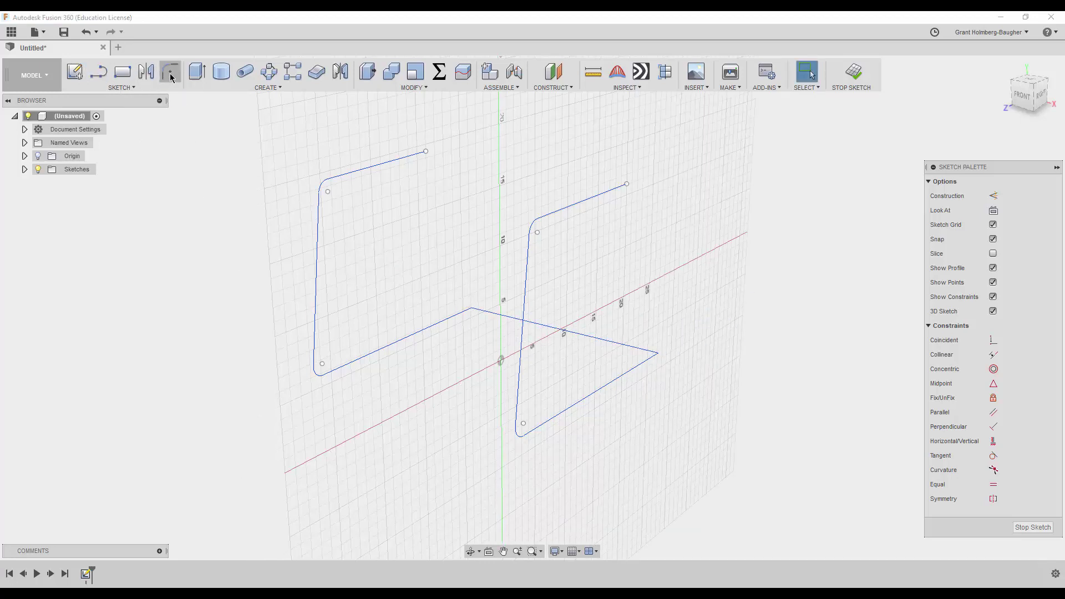
{"action": "left_click", "coordinate": [472, 312]}
{"action": "left_click", "coordinate": [657, 355]}
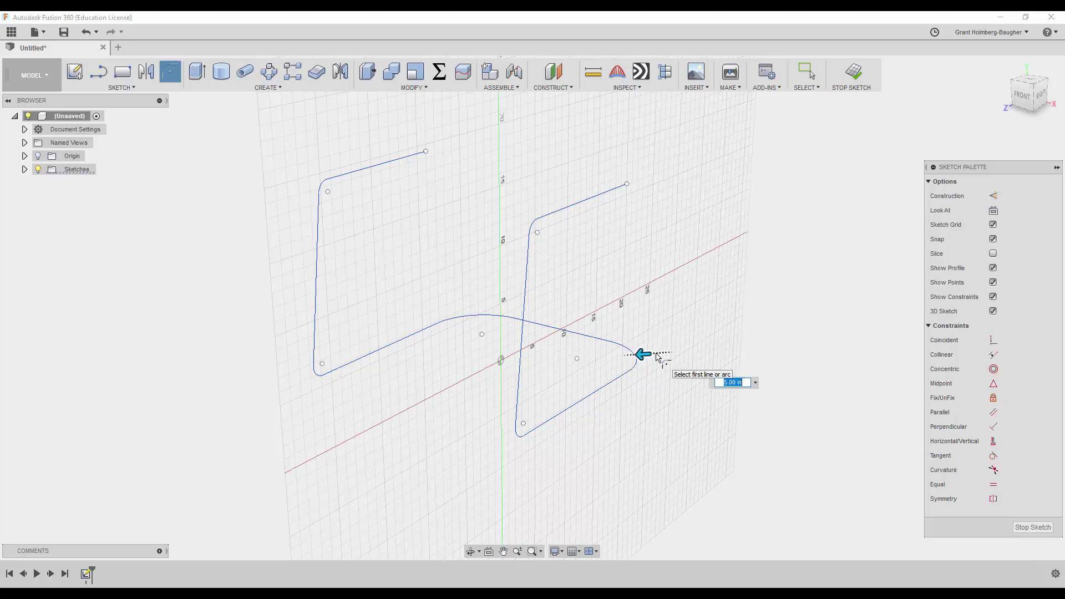
{"action": "type", "text": "1"}
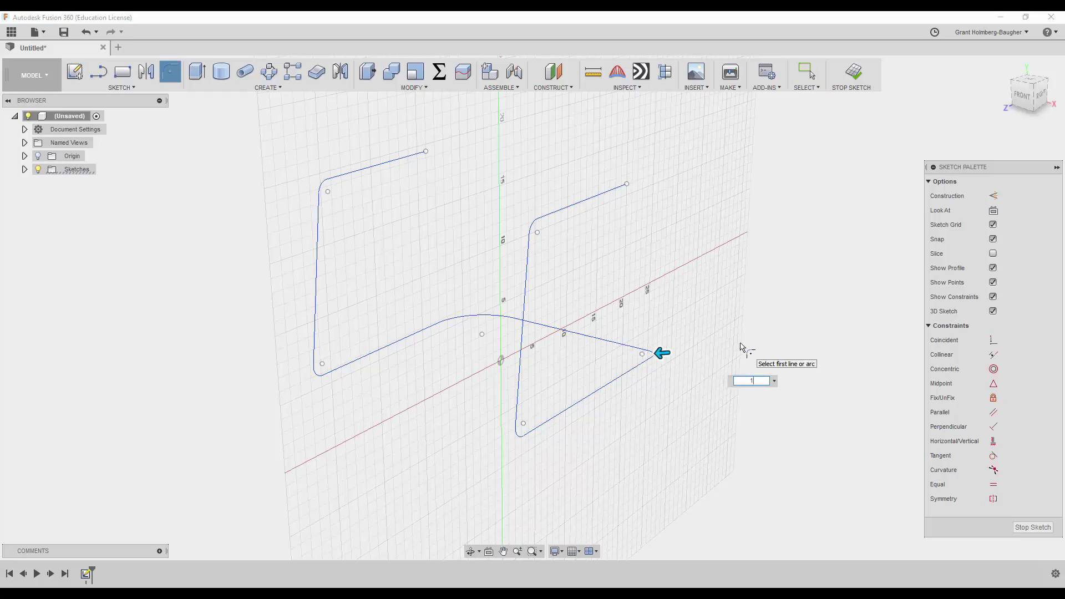
{"action": "key", "text": "Escape"}
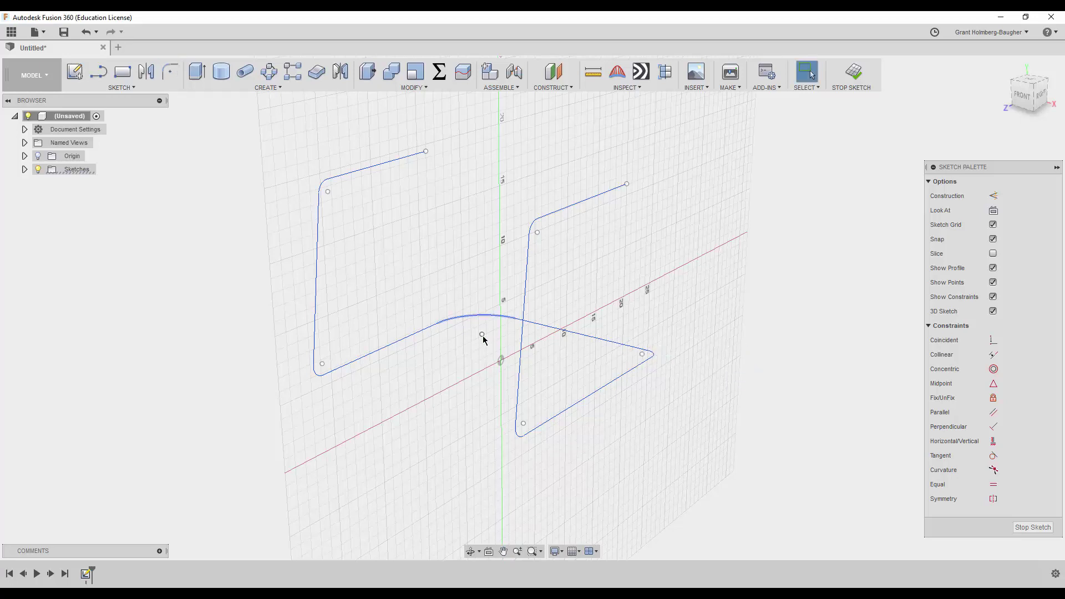
{"action": "left_click", "coordinate": [483, 335]}
{"action": "key", "text": "ctrl+z"}
Step: Refillet the left and bottom-right base corners with a 1 in radius
{"action": "right_click", "coordinate": [479, 229]}
{"action": "left_click", "coordinate": [479, 179]}
{"action": "left_click", "coordinate": [472, 308]}
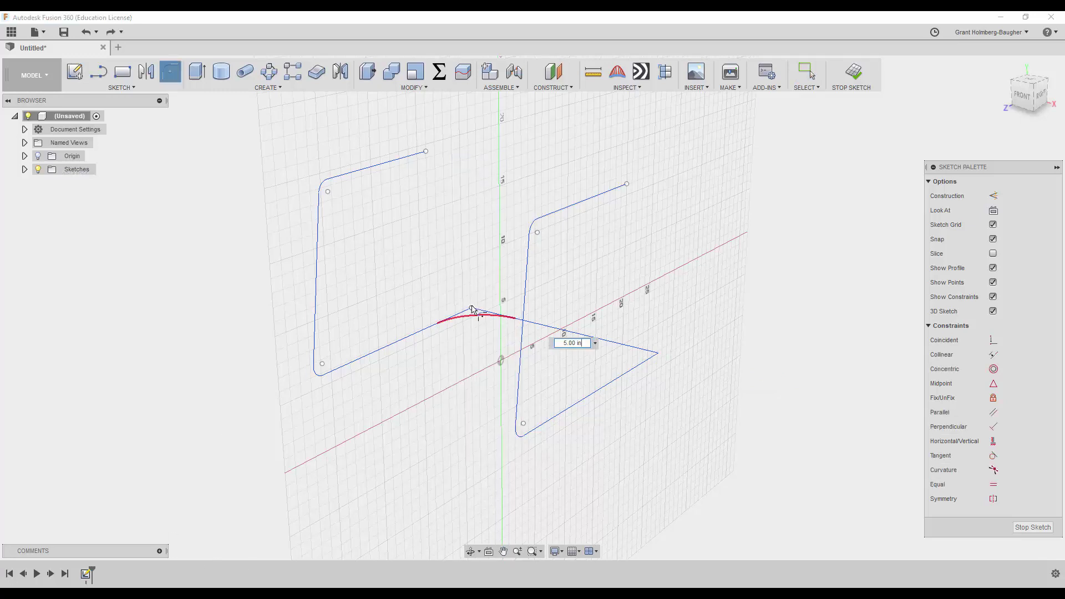
{"action": "key", "text": "Return"}
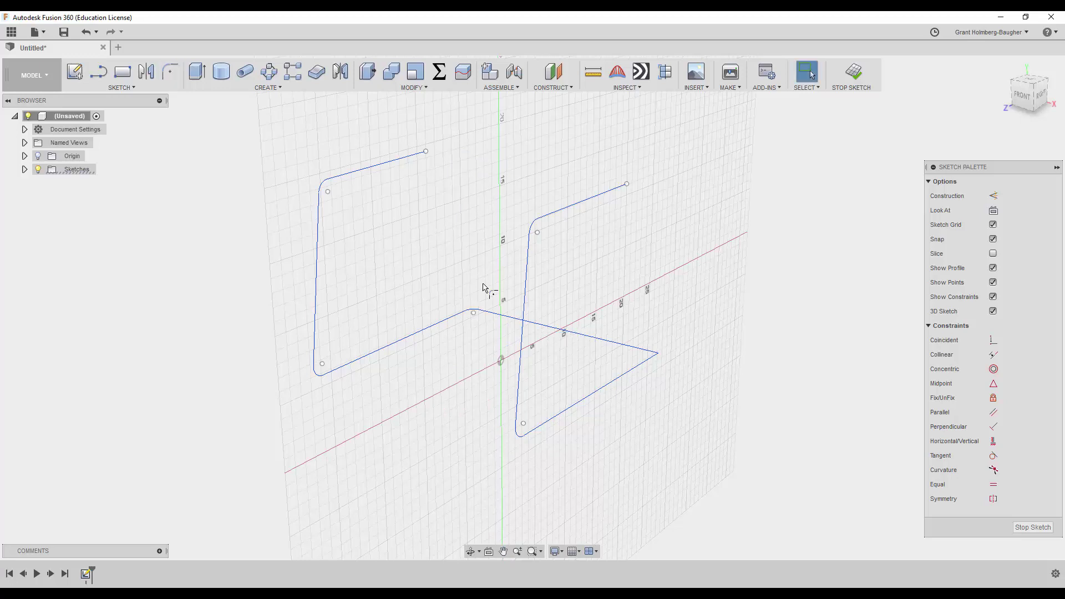
{"action": "middle_click_drag", "start_coordinate": [488, 290], "coordinate": [426, 306], "text": "shift"}
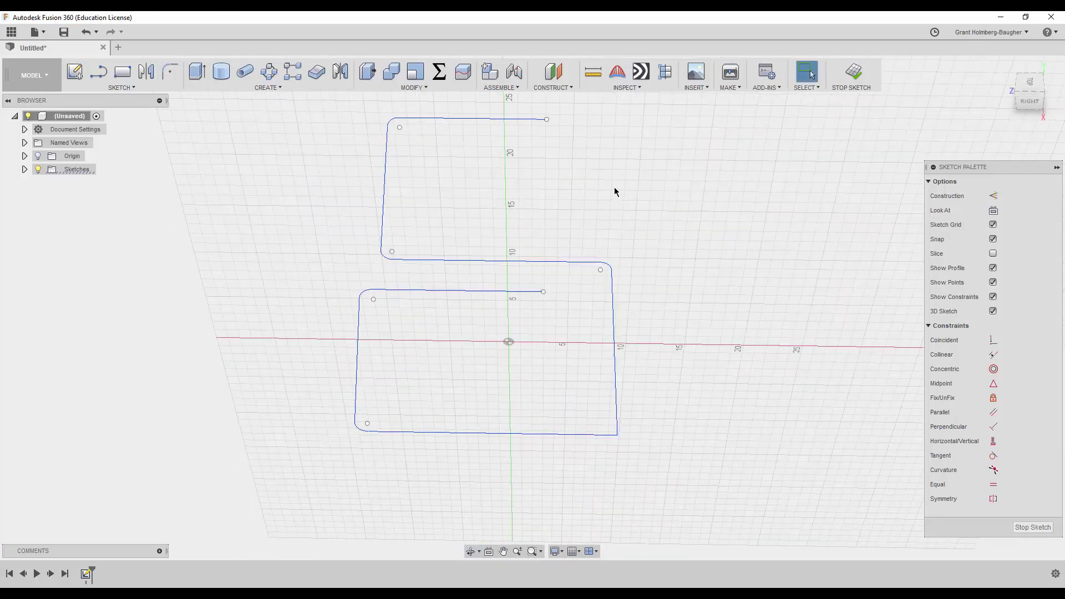
{"action": "key", "text": "Return"}
{"action": "left_click", "coordinate": [616, 436]}
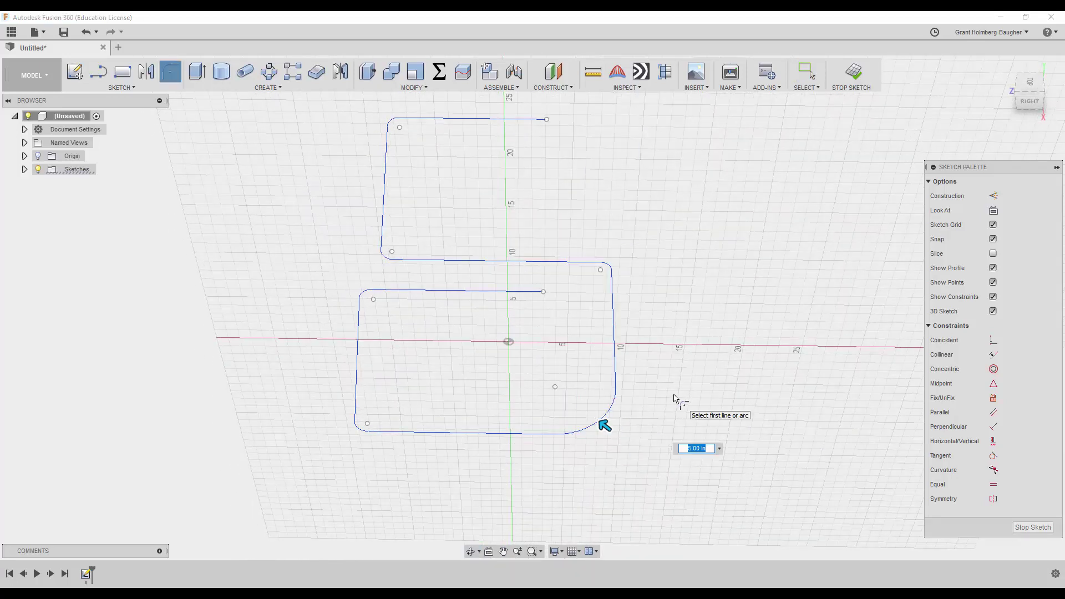
{"action": "type", "text": "1"}
{"action": "key", "text": "Return"}
{"action": "mouse_move", "coordinate": [670, 382]}
{"action": "middle_mouse_down", "text": "shift"}
{"action": "mouse_move", "coordinate": [656, 426]}
{"action": "mouse_move", "coordinate": [699, 414]}
{"action": "middle_mouse_up", "text": "shift"}
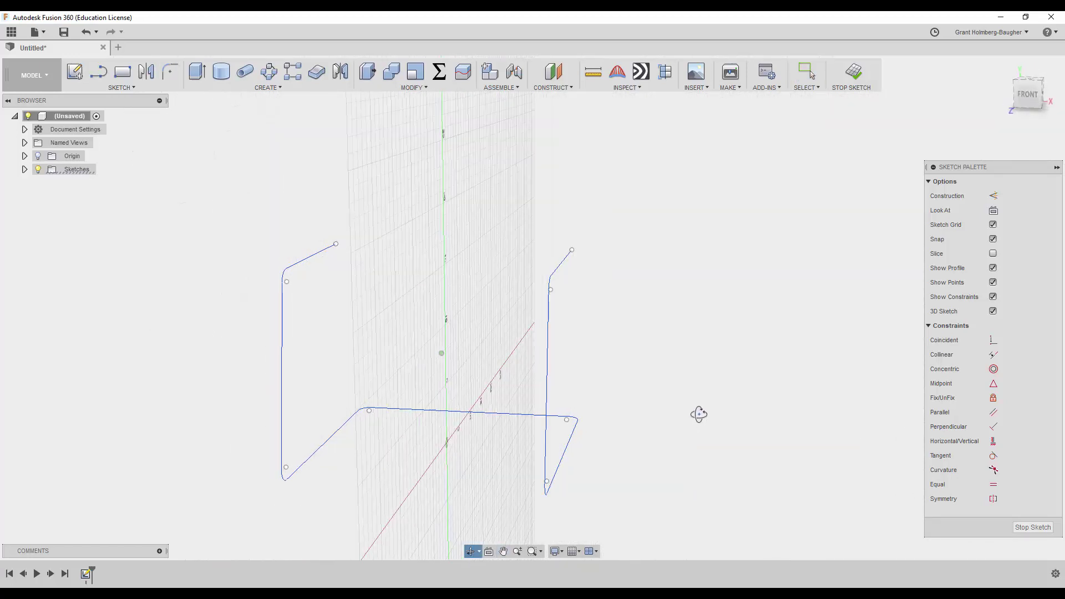
Step: Move the left profile's short top line 1.91 in along Z
{"action": "left_click", "coordinate": [560, 262]}
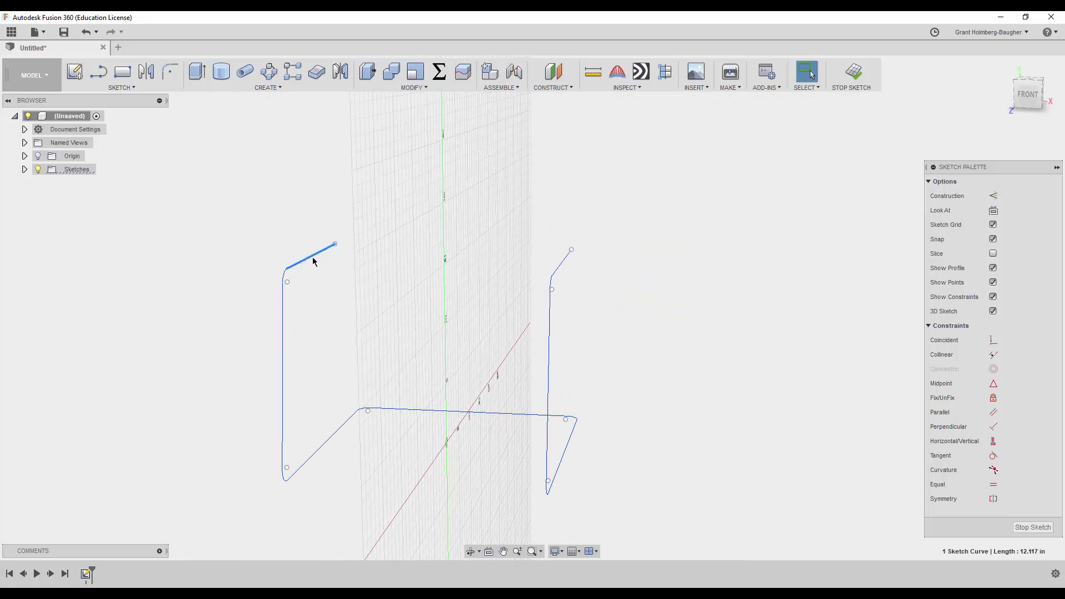
{"action": "right_click", "coordinate": [349, 215]}
{"action": "key", "text": "Escape"}
{"action": "left_click", "coordinate": [333, 235]}
{"action": "right_click", "coordinate": [325, 251]}
{"action": "left_click", "coordinate": [321, 277]}
{"action": "left_click_drag", "start_coordinate": [328, 265], "coordinate": [350, 266]}
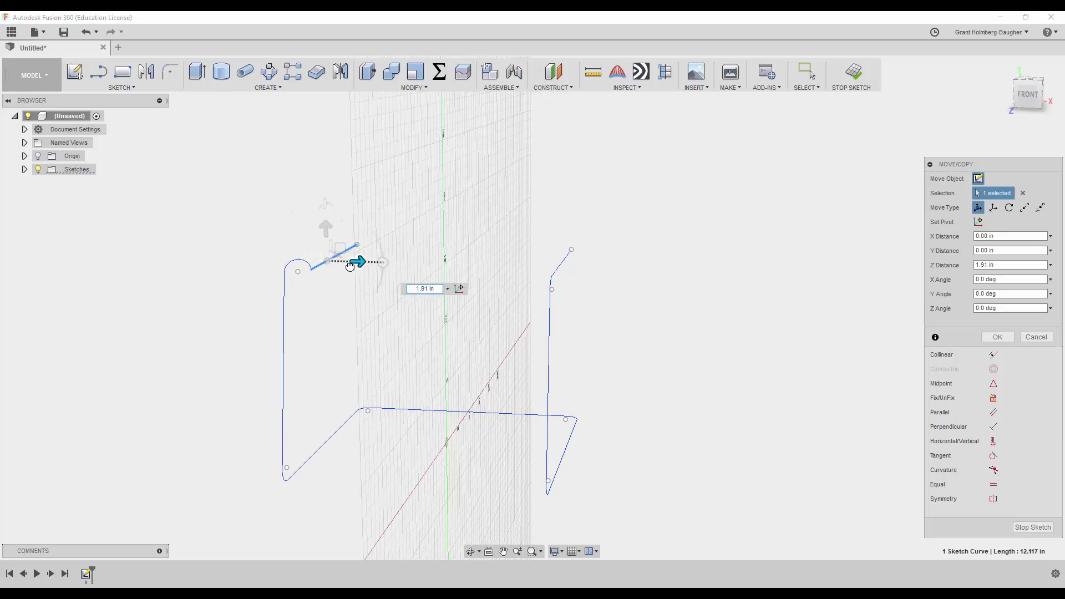
{"action": "key", "text": "Return"}
{"action": "mouse_move", "coordinate": [399, 218]}
{"action": "middle_mouse_down", "text": "shift"}
{"action": "mouse_move", "coordinate": [371, 207]}
{"action": "mouse_move", "coordinate": [371, 217]}
{"action": "middle_mouse_up", "text": "shift"}
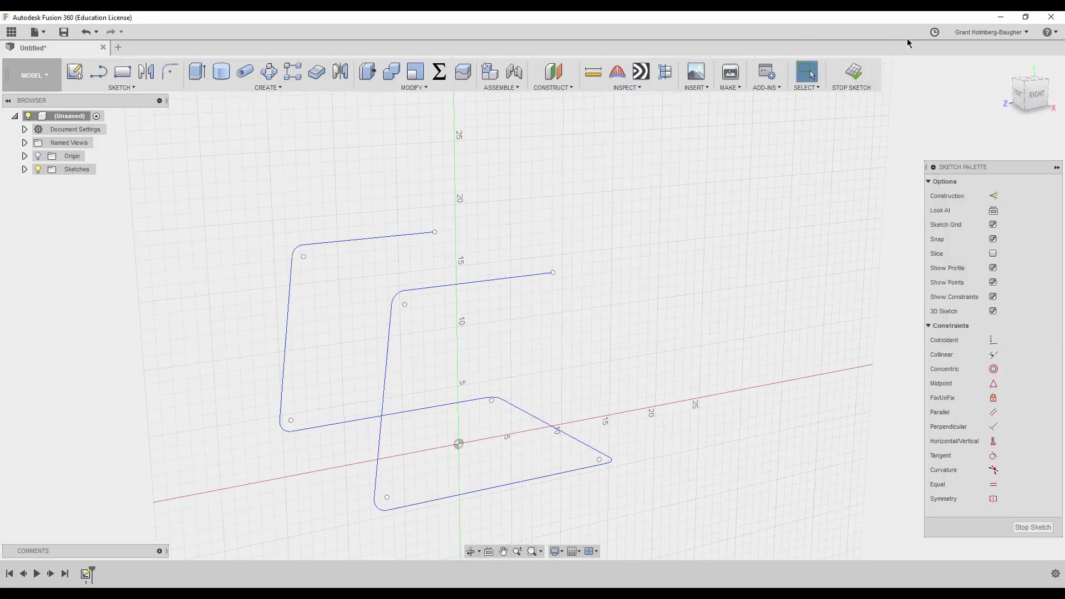
Step: Finish the sketch and sweep the frame path into a Pipe with 1 in section size
{"action": "left_click", "coordinate": [853, 76]}
{"action": "middle_click_drag", "start_coordinate": [441, 165], "coordinate": [432, 179]}
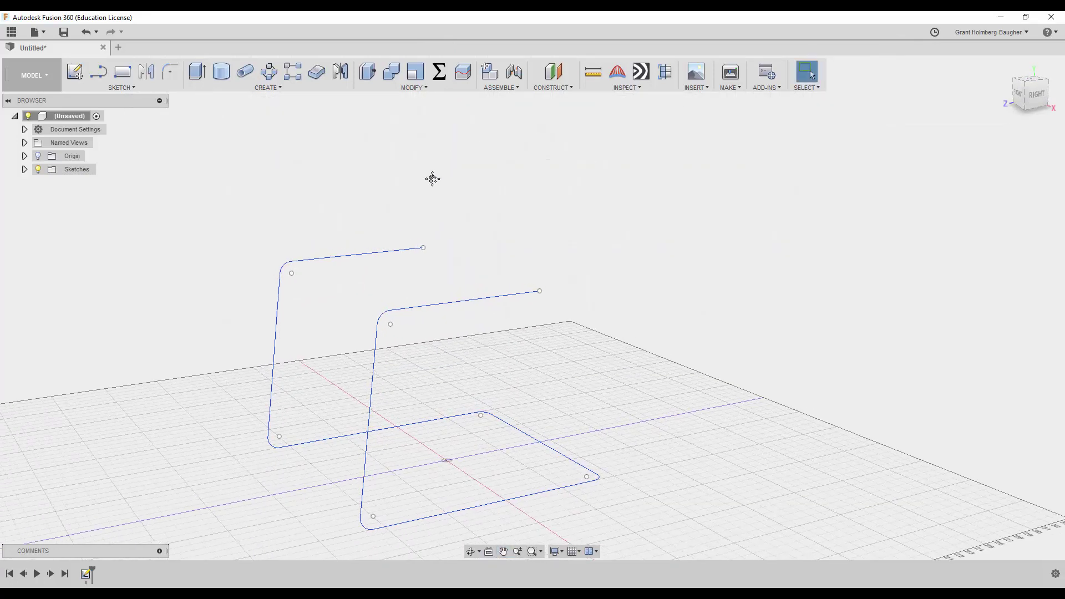
{"action": "left_click", "coordinate": [34, 75]}
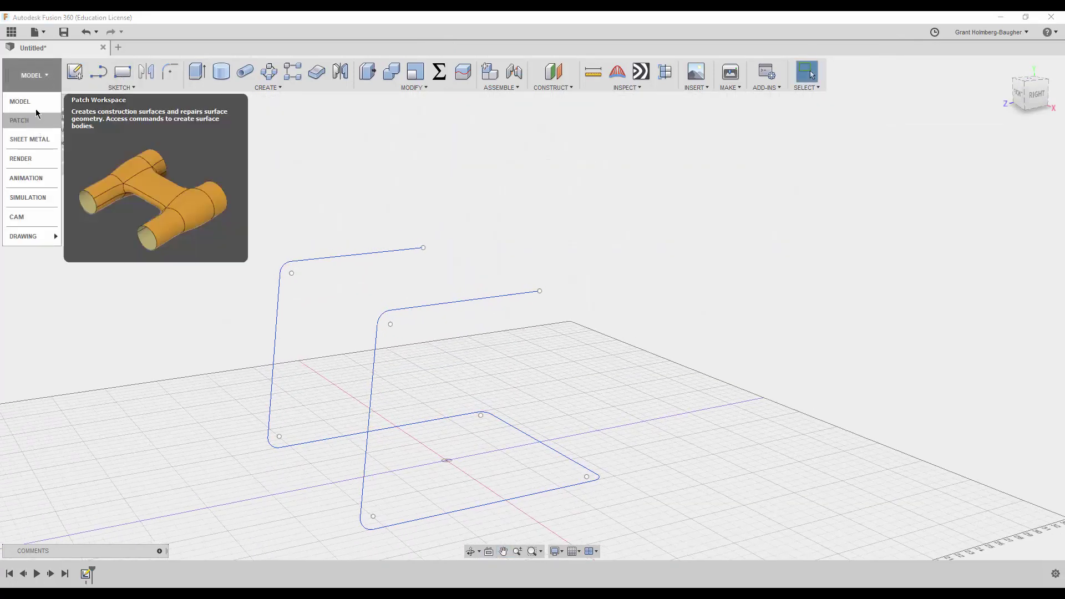
{"action": "left_click", "coordinate": [238, 85]}
{"action": "left_click", "coordinate": [203, 287]}
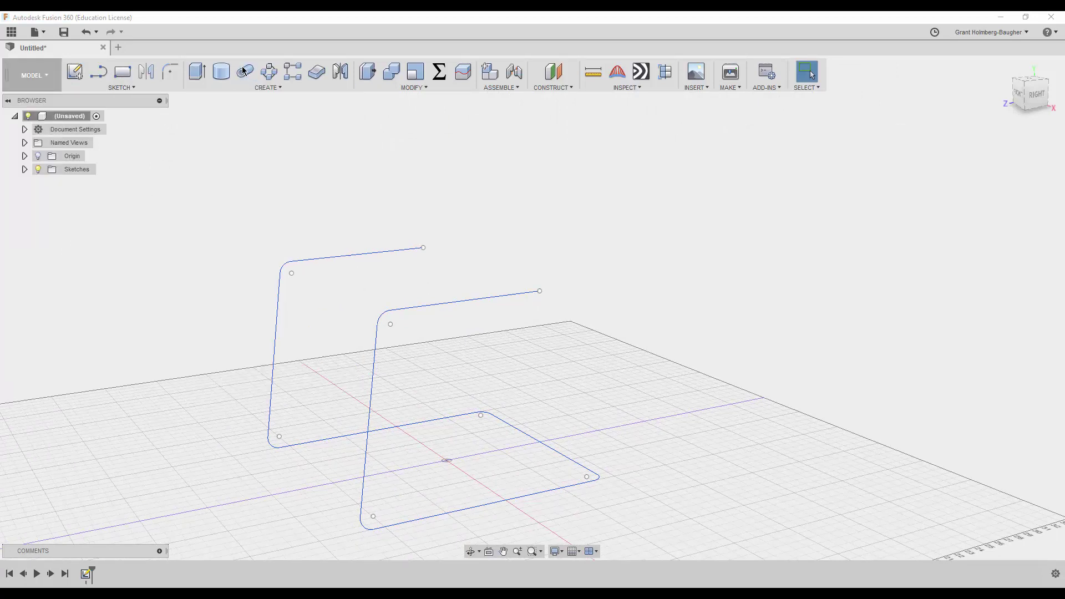
{"action": "left_click", "coordinate": [400, 250]}
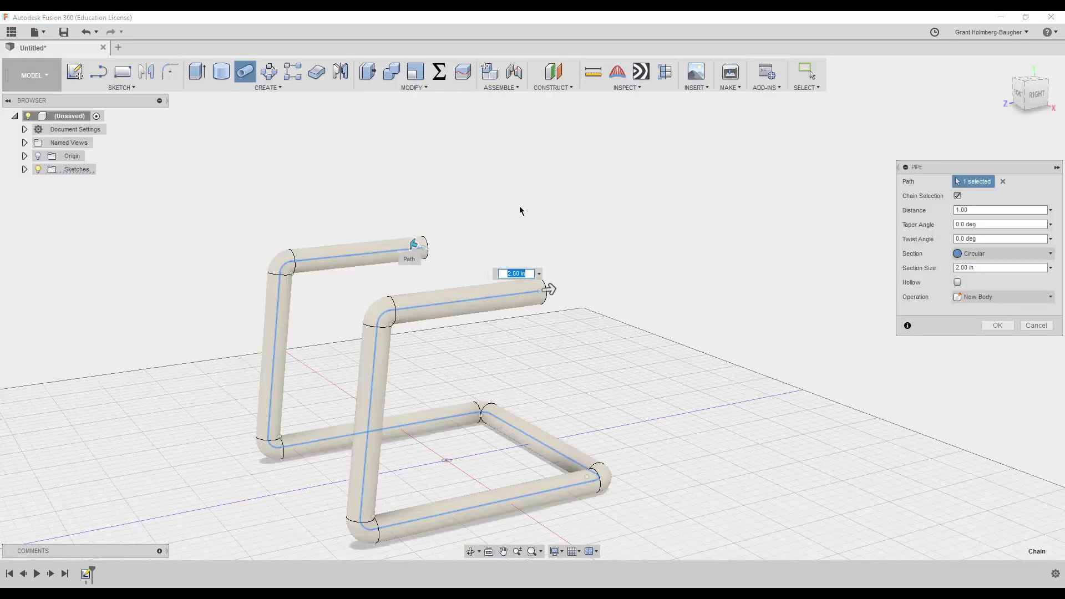
{"action": "type", "text": "1"}
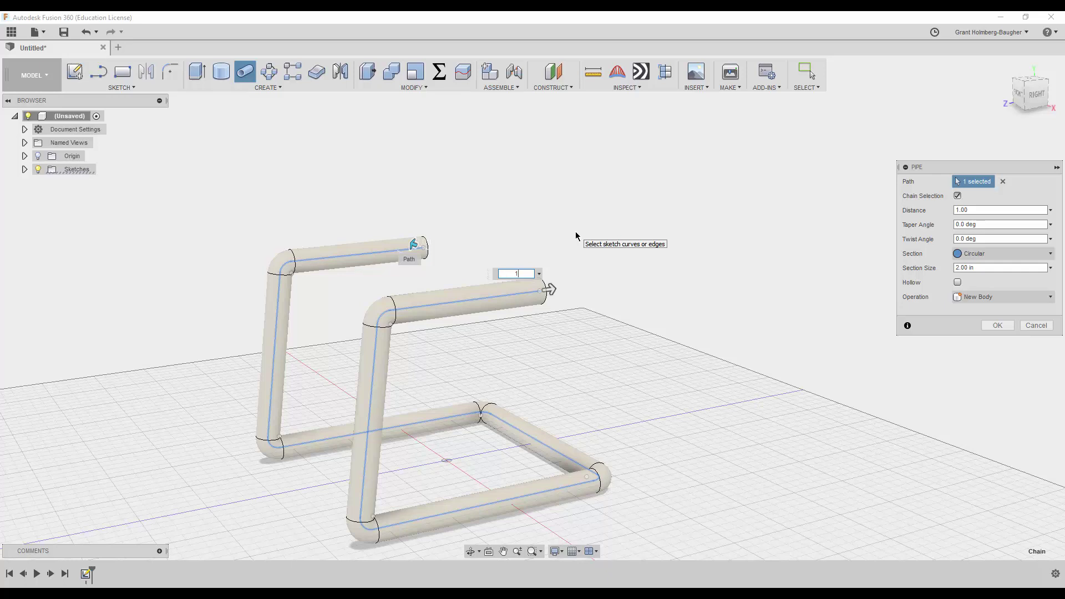
{"action": "key", "text": "Return"}
{"action": "key", "text": "Return"}
{"action": "mouse_move", "coordinate": [459, 224]}
{"action": "middle_mouse_down", "text": "shift"}
{"action": "mouse_move", "coordinate": [540, 219]}
{"action": "mouse_move", "coordinate": [442, 222]}
{"action": "mouse_move", "coordinate": [483, 222]}
{"action": "mouse_move", "coordinate": [523, 199]}
{"action": "mouse_move", "coordinate": [571, 195]}
{"action": "mouse_move", "coordinate": [570, 185]}
{"action": "middle_mouse_up", "text": "shift"}
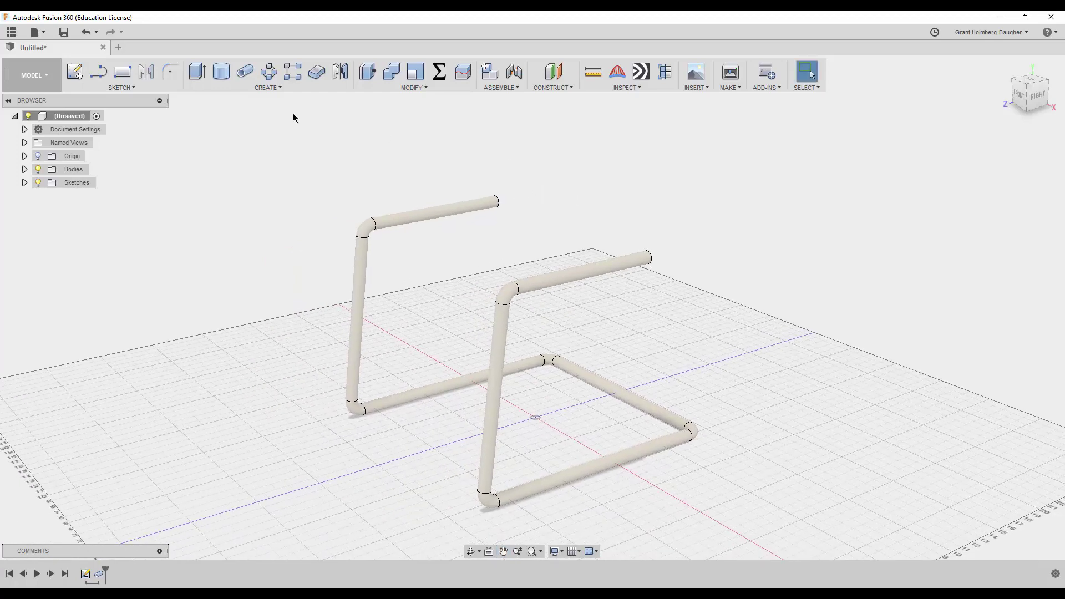
Step: Enter Create Form and add a 24 × 26 in ground plane centred at the origin
{"action": "left_click", "coordinate": [153, 87]}
{"action": "mouse_move", "coordinate": [268, 87]}
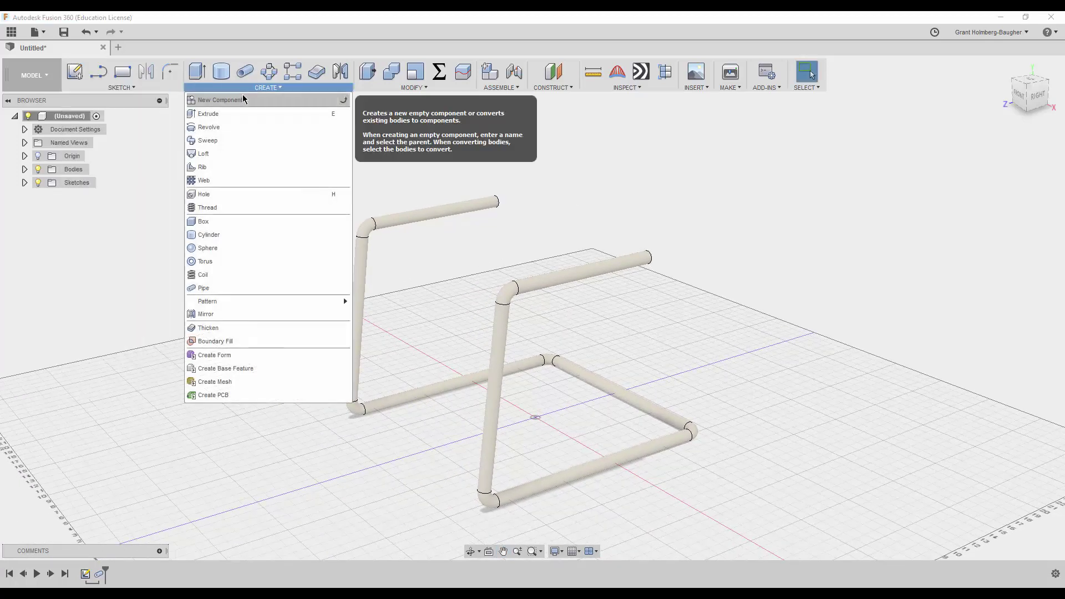
{"action": "left_click", "coordinate": [244, 355]}
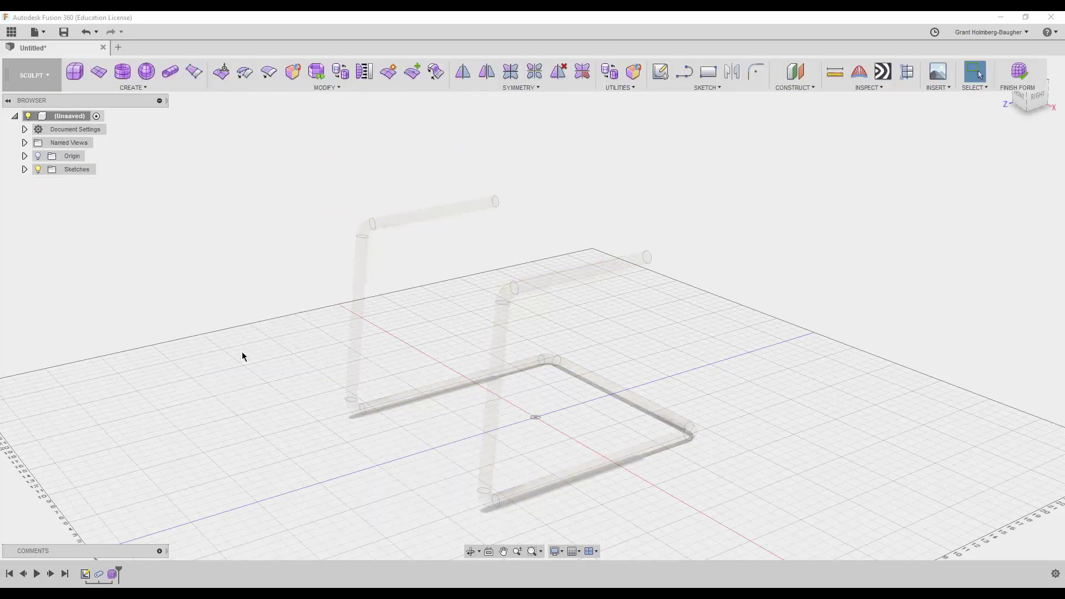
{"action": "left_click", "coordinate": [98, 72]}
{"action": "left_click", "coordinate": [538, 444]}
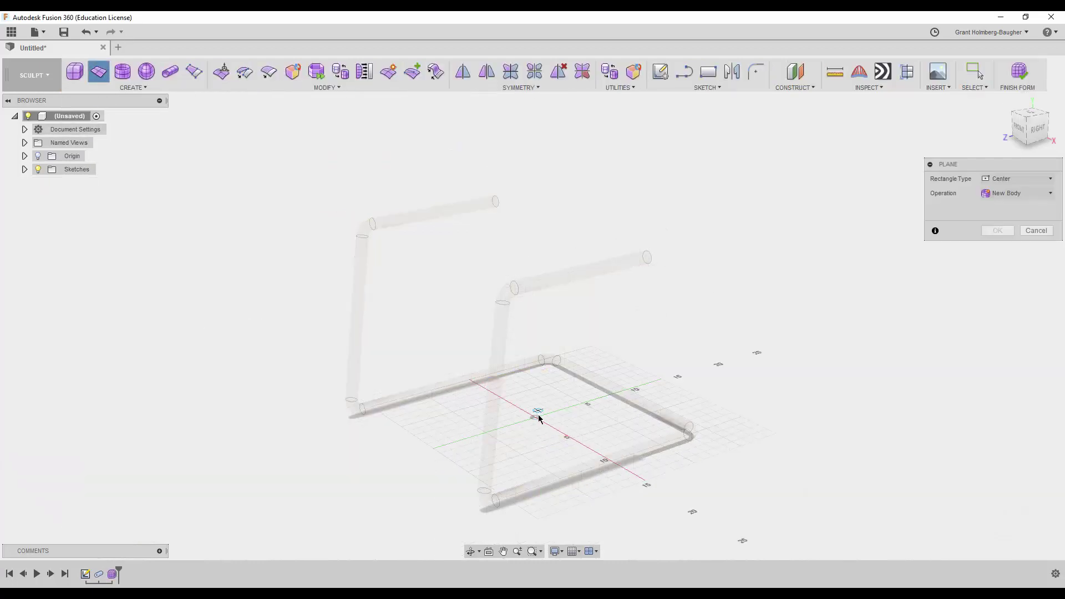
{"action": "left_click", "coordinate": [537, 418]}
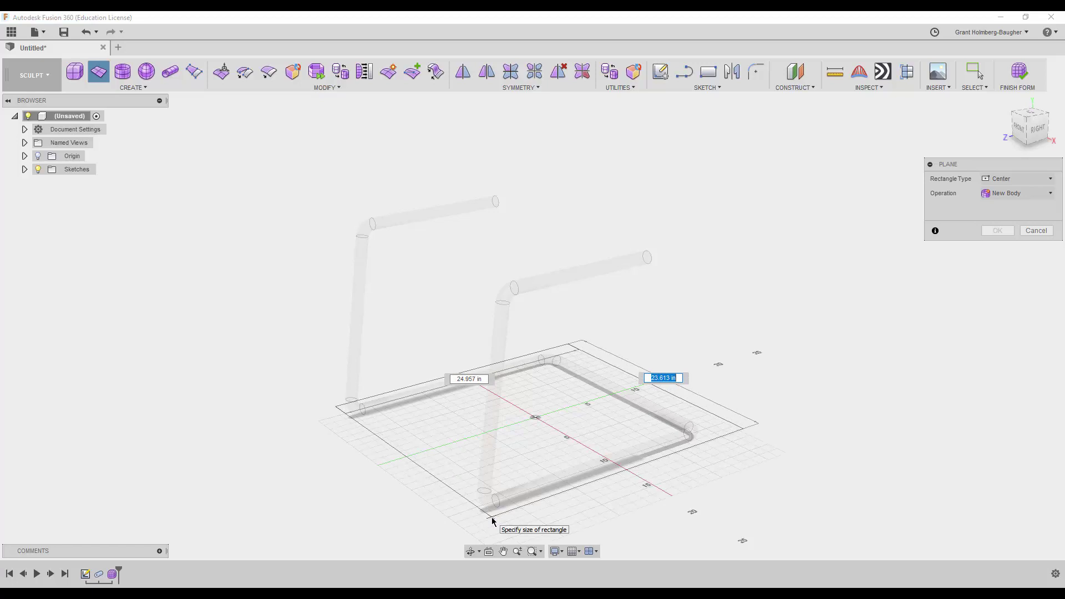
{"action": "left_click", "coordinate": [489, 522]}
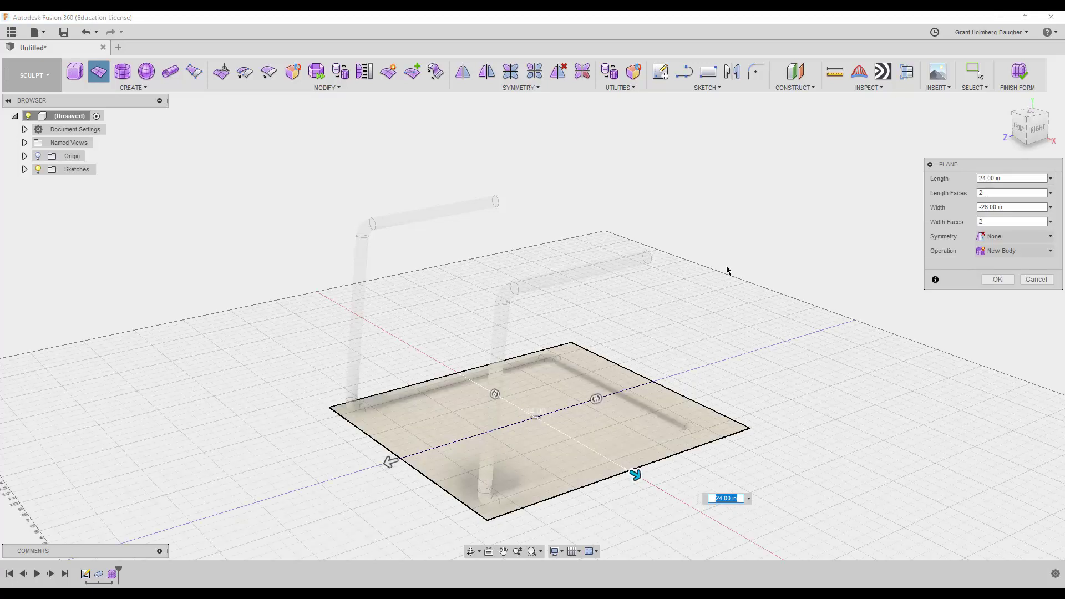
{"action": "key", "text": "Return"}
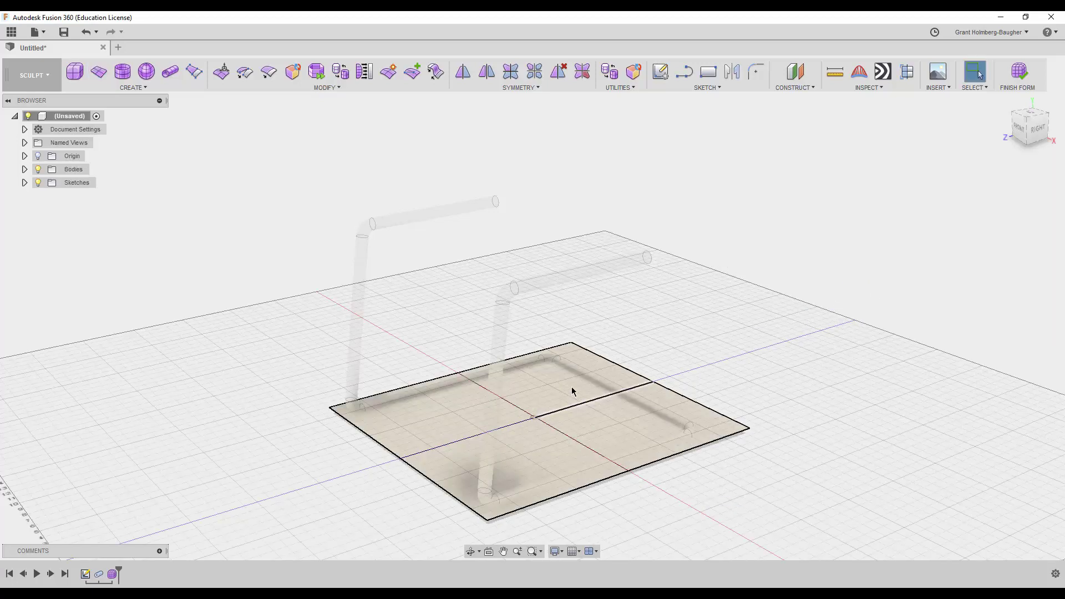
Step: Raise the T-spline plane about 16.7 in above the frame in the Right view
{"action": "right_click", "coordinate": [571, 387]}
{"action": "left_click", "coordinate": [594, 372]}
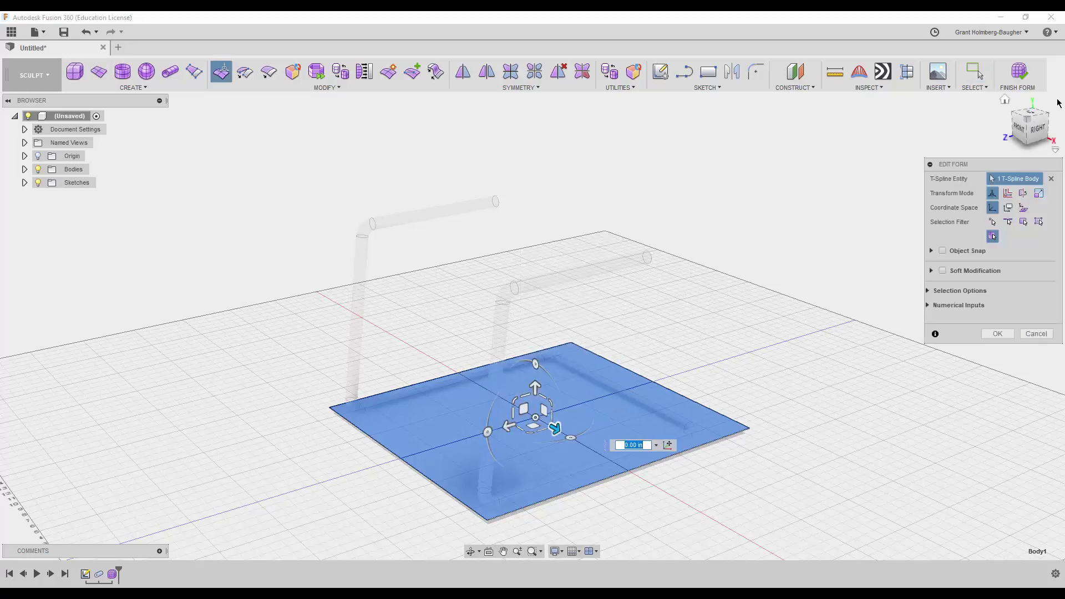
{"action": "left_click", "coordinate": [1039, 129]}
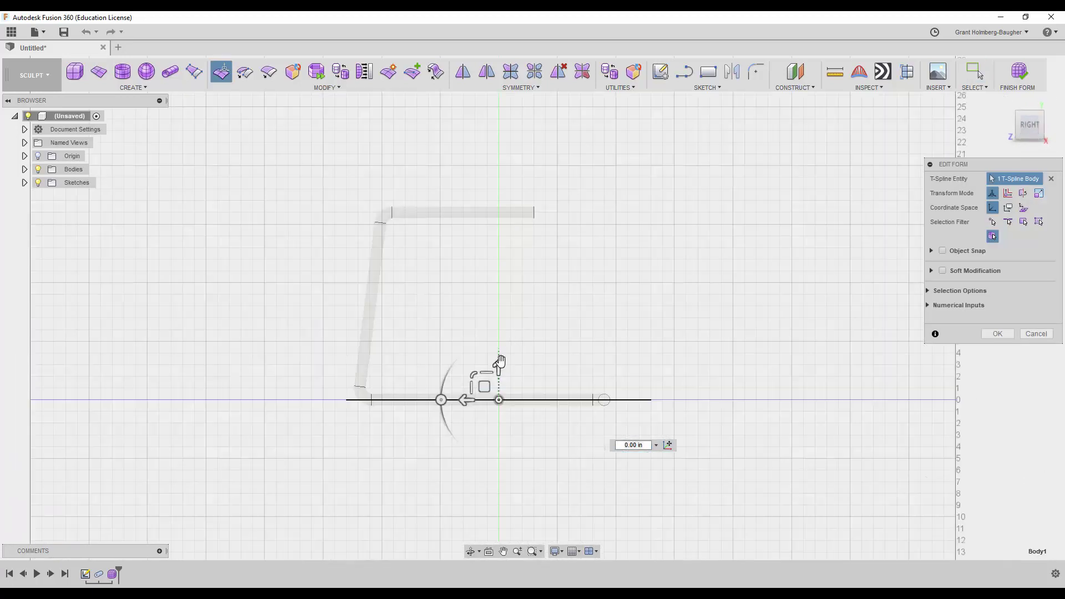
{"action": "left_click_drag", "start_coordinate": [500, 362], "coordinate": [499, 167]}
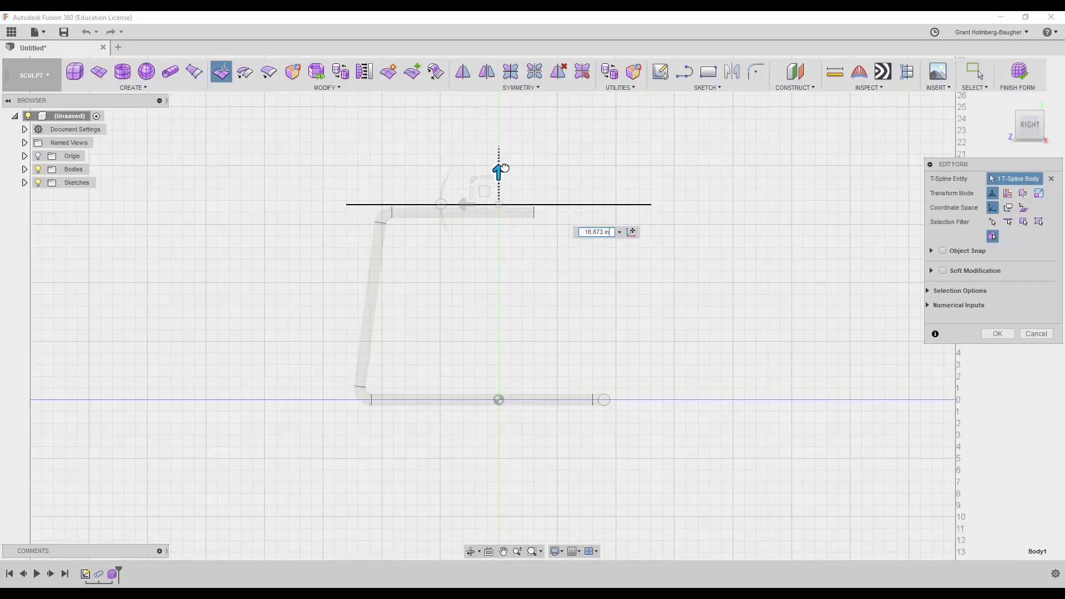
{"action": "right_click", "coordinate": [455, 145]}
{"action": "left_click", "coordinate": [433, 131]}
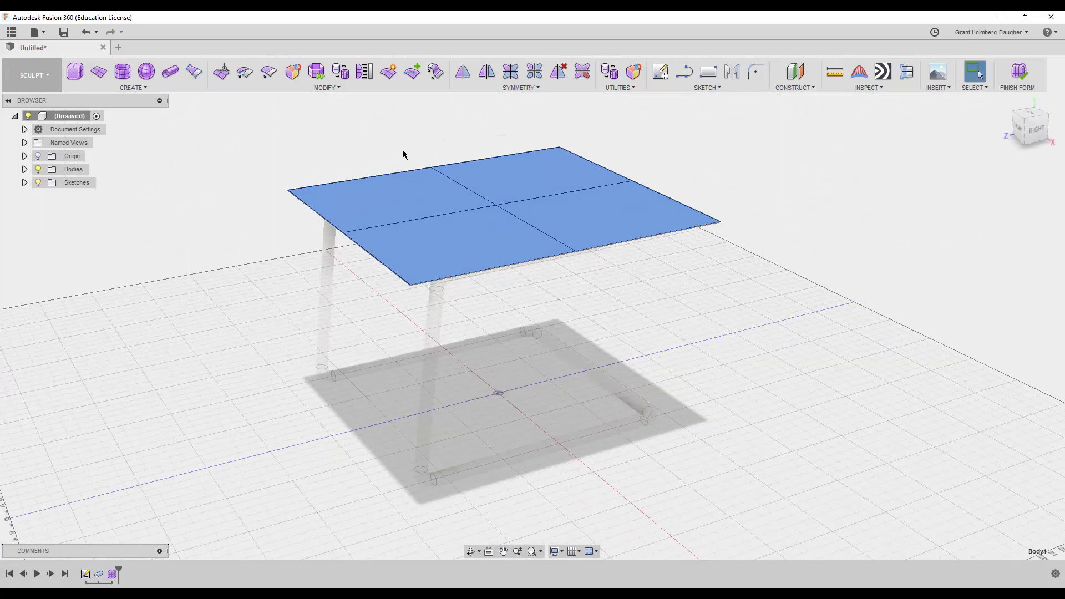
Step: Shorten the plane's two rear edges and pull them up into a backrest
{"action": "left_click", "coordinate": [403, 155]}
{"action": "left_click", "coordinate": [344, 233]}
{"action": "right_click", "coordinate": [344, 233]}
{"action": "left_click", "coordinate": [396, 236]}
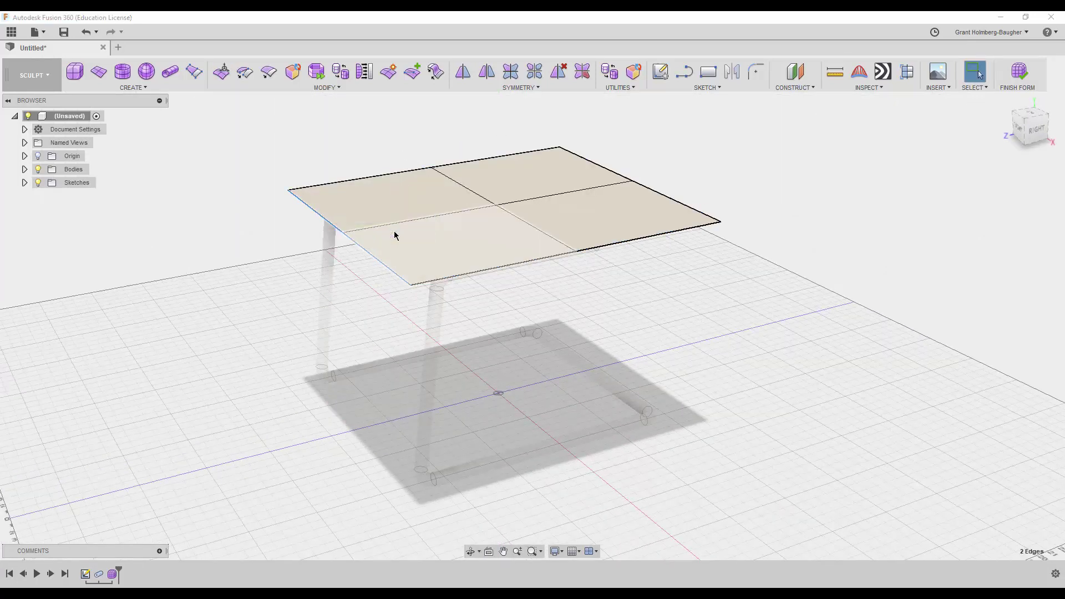
{"action": "left_click", "coordinate": [1038, 138]}
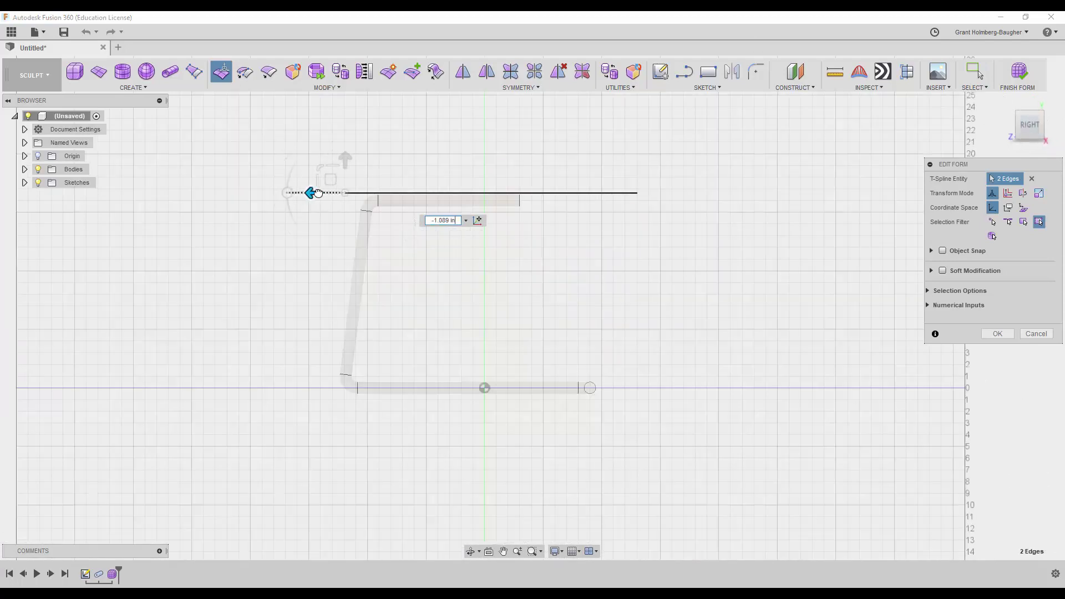
{"action": "left_click", "coordinate": [768, 220]}
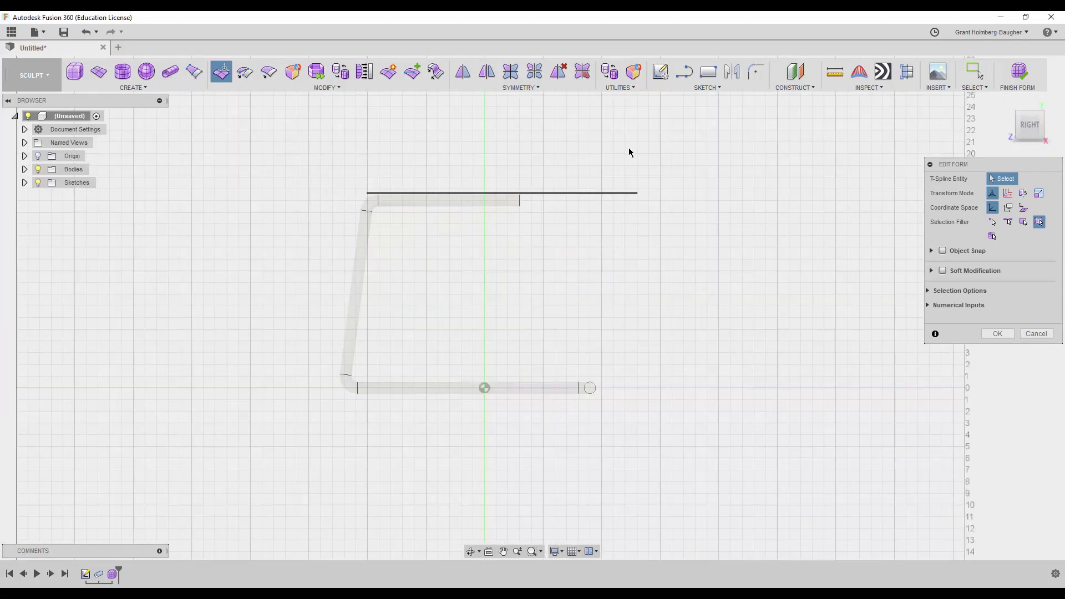
{"action": "left_click_drag", "start_coordinate": [630, 150], "coordinate": [731, 252]}
{"action": "left_click_drag", "start_coordinate": [596, 195], "coordinate": [511, 200]}
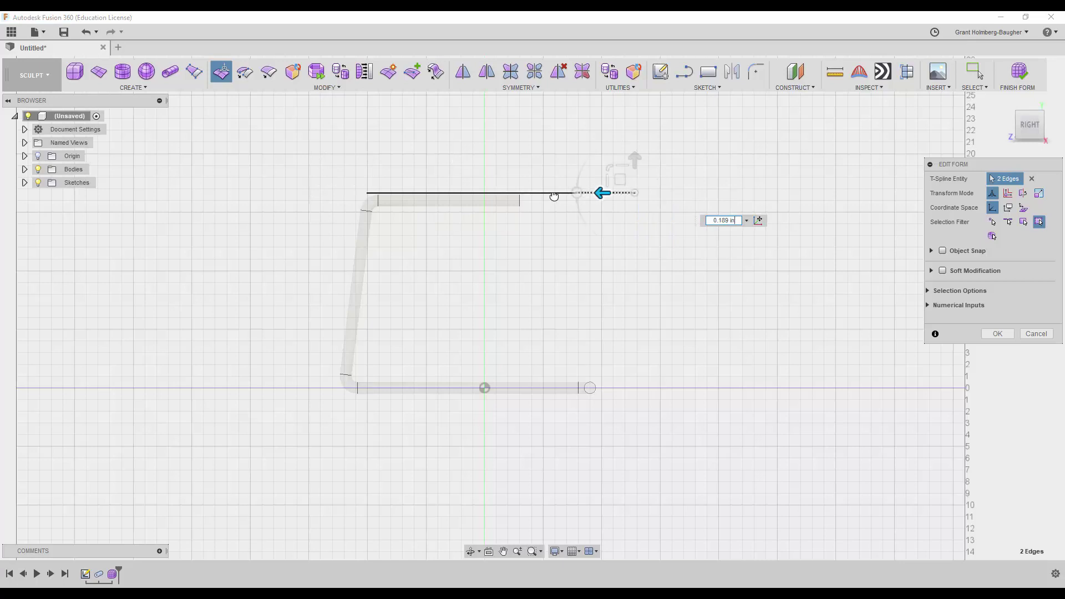
{"action": "mouse_move", "coordinate": [484, 298]}
{"action": "middle_mouse_down", "text": "shift"}
{"action": "mouse_move", "coordinate": [501, 409]}
{"action": "mouse_move", "coordinate": [524, 395]}
{"action": "middle_mouse_up", "text": "shift"}
{"action": "mouse_move", "coordinate": [522, 370]}
{"action": "left_mouse_down"}
{"action": "mouse_move", "coordinate": [542, 331]}
{"action": "mouse_move", "coordinate": [558, 178]}
{"action": "left_mouse_up"}
Step: Scale the middle edge loop outward to bulge the surface's sides
{"action": "left_click", "coordinate": [482, 249]}
{"action": "mouse_move", "coordinate": [482, 250]}
{"action": "middle_mouse_down", "text": "shift"}
{"action": "mouse_move", "coordinate": [504, 249]}
{"action": "mouse_move", "coordinate": [515, 264]}
{"action": "mouse_move", "coordinate": [494, 255]}
{"action": "middle_mouse_up", "text": "shift"}
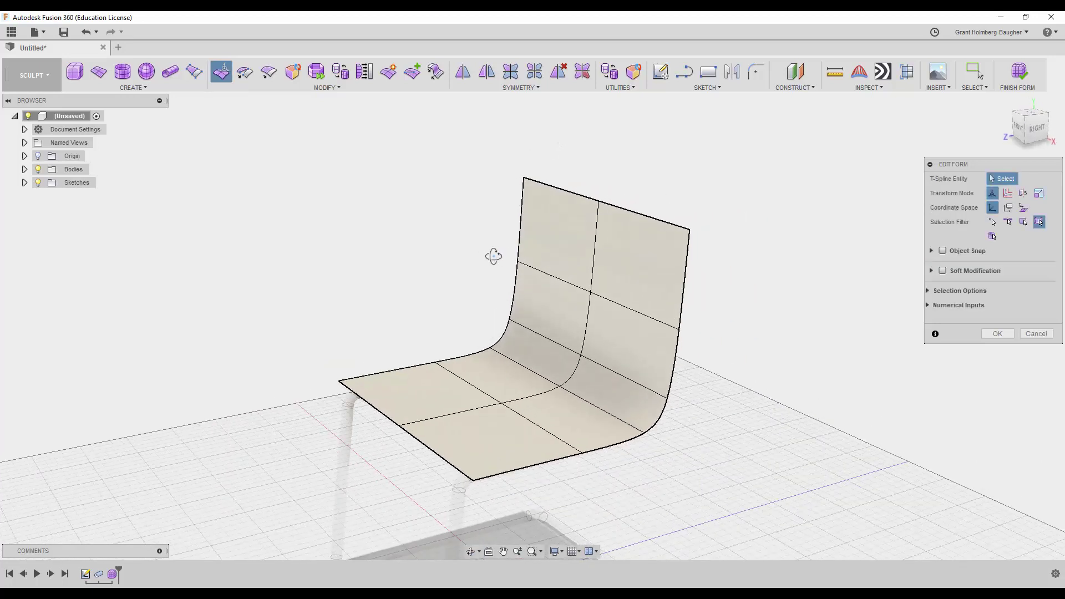
{"action": "double_click", "coordinate": [557, 387]}
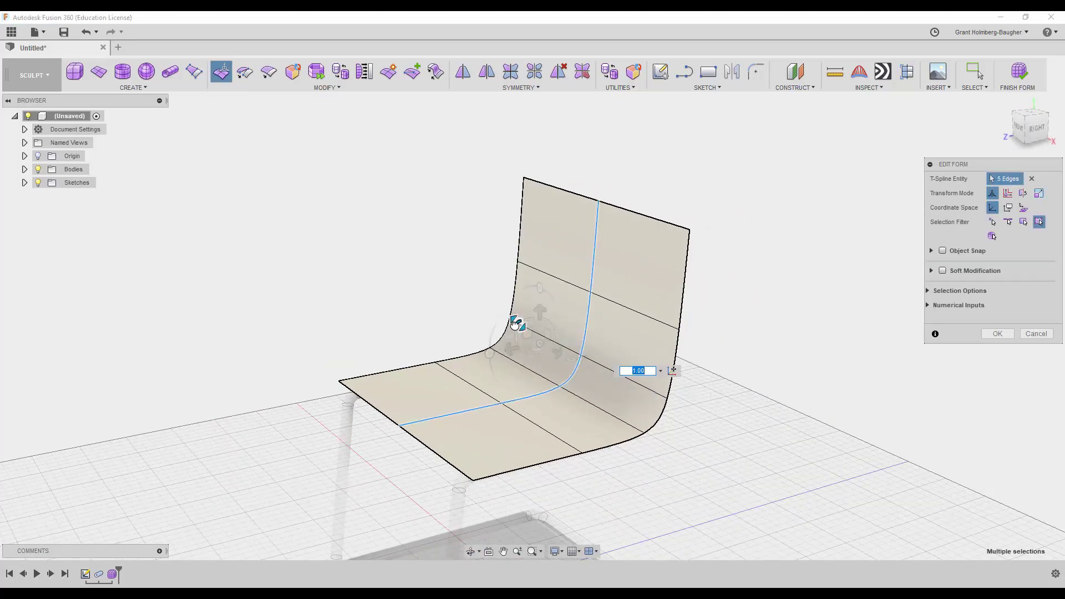
{"action": "left_click_drag", "start_coordinate": [515, 324], "coordinate": [514, 318]}
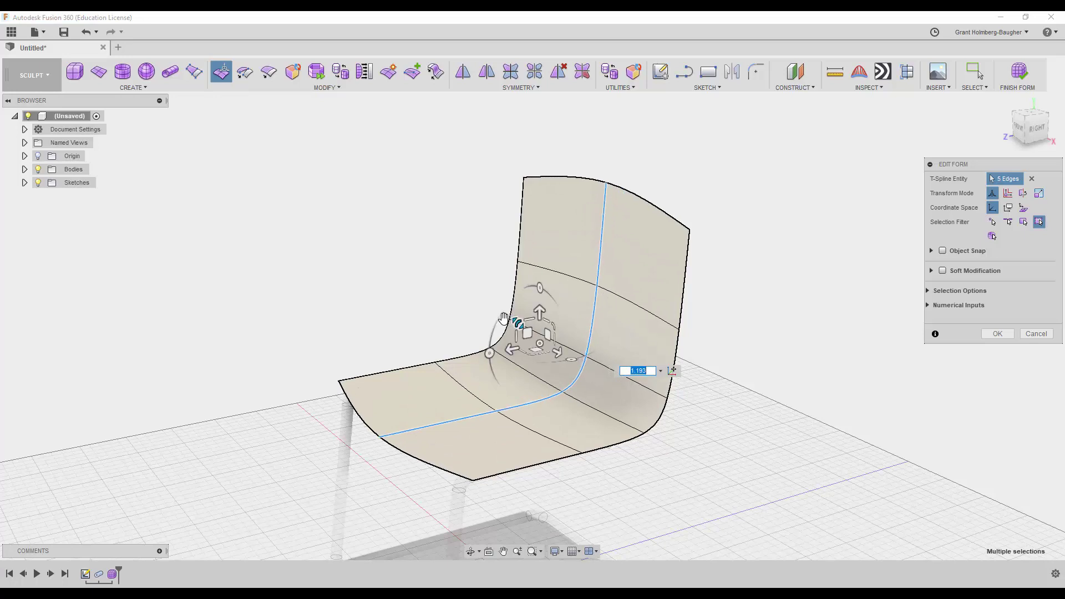
Step: Move the seat's front edges down to curl them into a lip
{"action": "left_click", "coordinate": [401, 292]}
{"action": "mouse_move", "coordinate": [401, 293]}
{"action": "middle_mouse_down", "text": "shift"}
{"action": "mouse_move", "coordinate": [372, 292]}
{"action": "mouse_move", "coordinate": [315, 438]}
{"action": "middle_mouse_up", "text": "shift"}
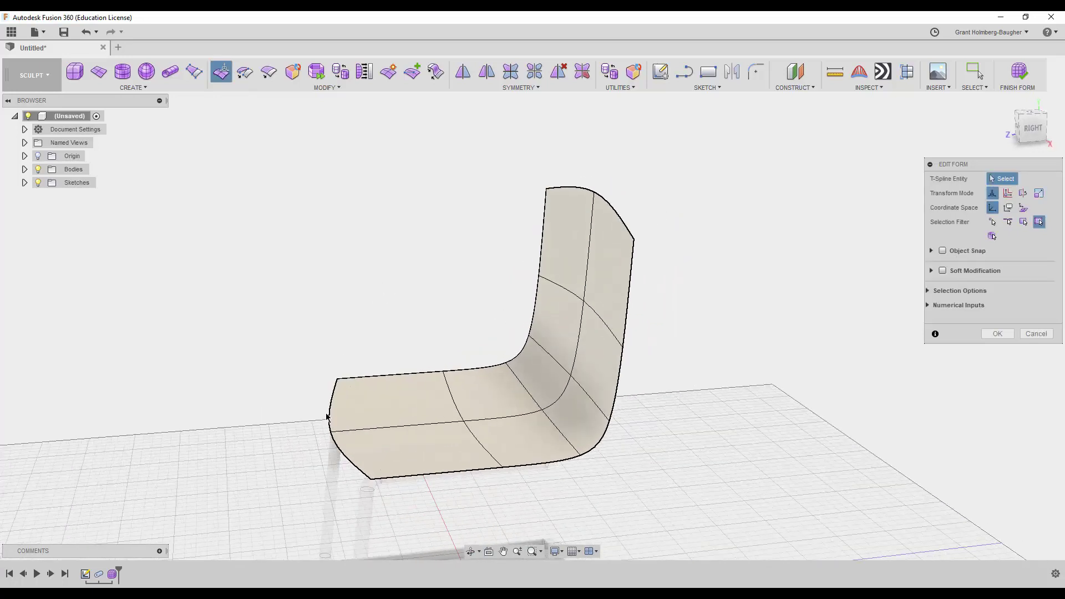
{"action": "left_click", "coordinate": [331, 416]}
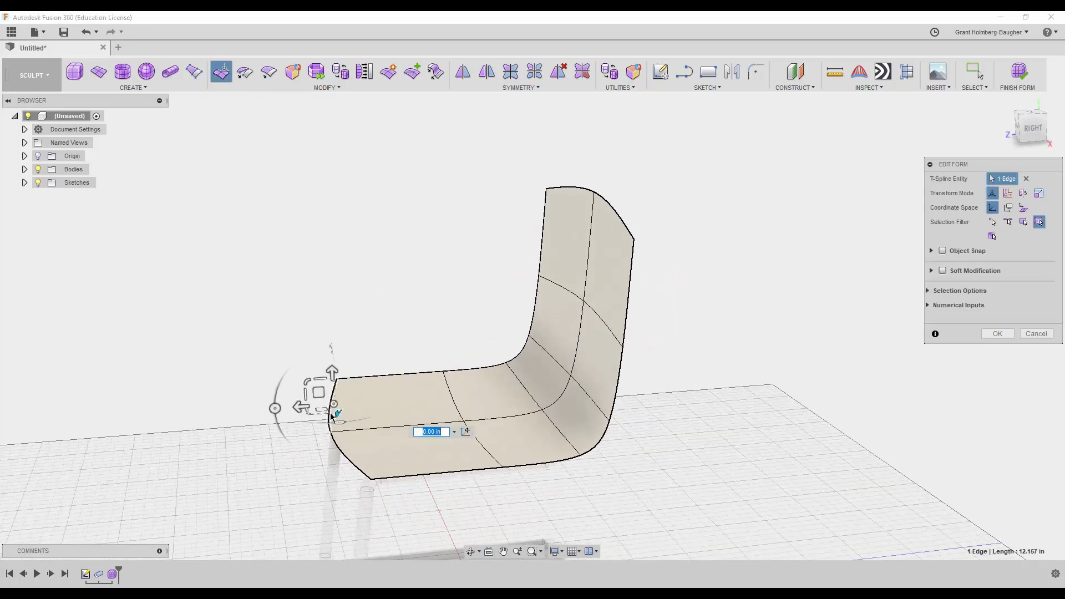
{"action": "left_click", "coordinate": [337, 449], "text": "shift"}
{"action": "mouse_move", "coordinate": [337, 450]}
{"action": "middle_mouse_down"}
{"action": "mouse_move", "coordinate": [427, 360]}
{"action": "mouse_move", "coordinate": [412, 304]}
{"action": "middle_mouse_up"}
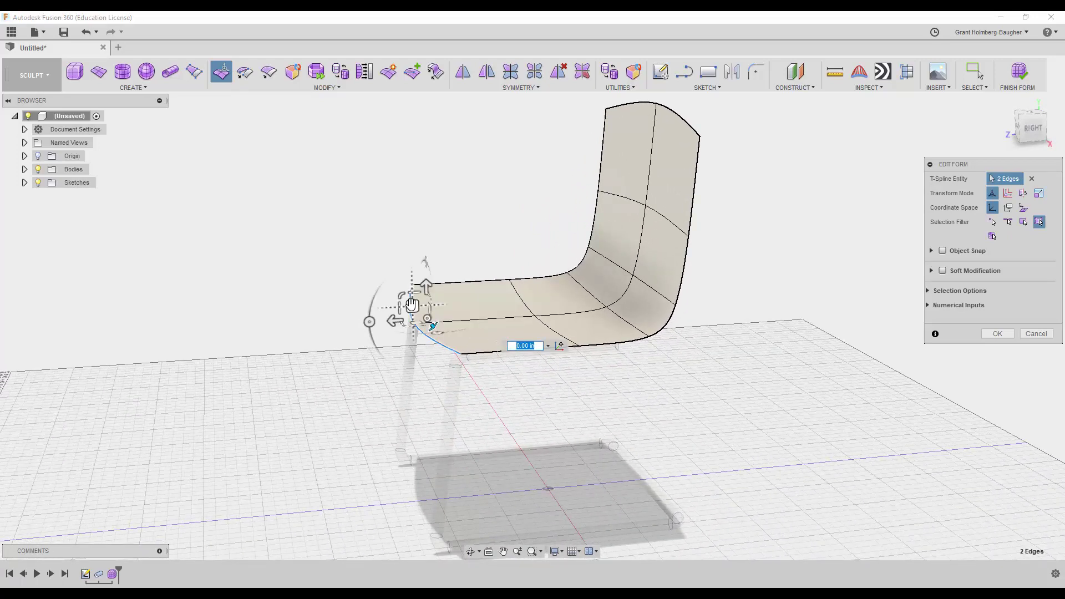
{"action": "left_click_drag", "start_coordinate": [411, 304], "coordinate": [403, 321]}
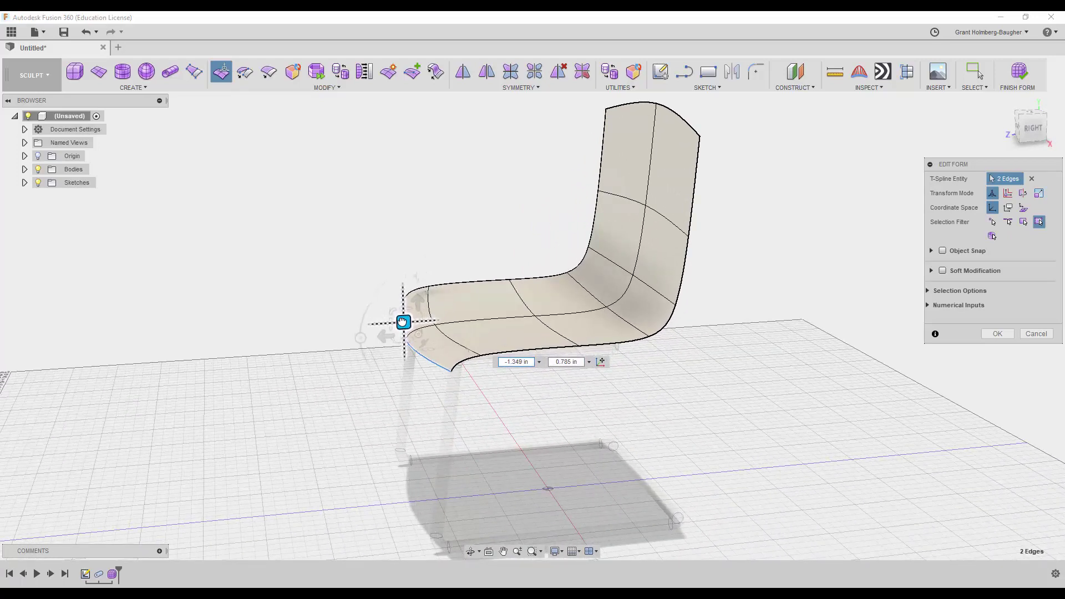
Step: Raise and curve the backrest's top edge loop
{"action": "left_click", "coordinate": [495, 231]}
{"action": "middle_click_drag", "start_coordinate": [494, 230], "coordinate": [480, 281]}
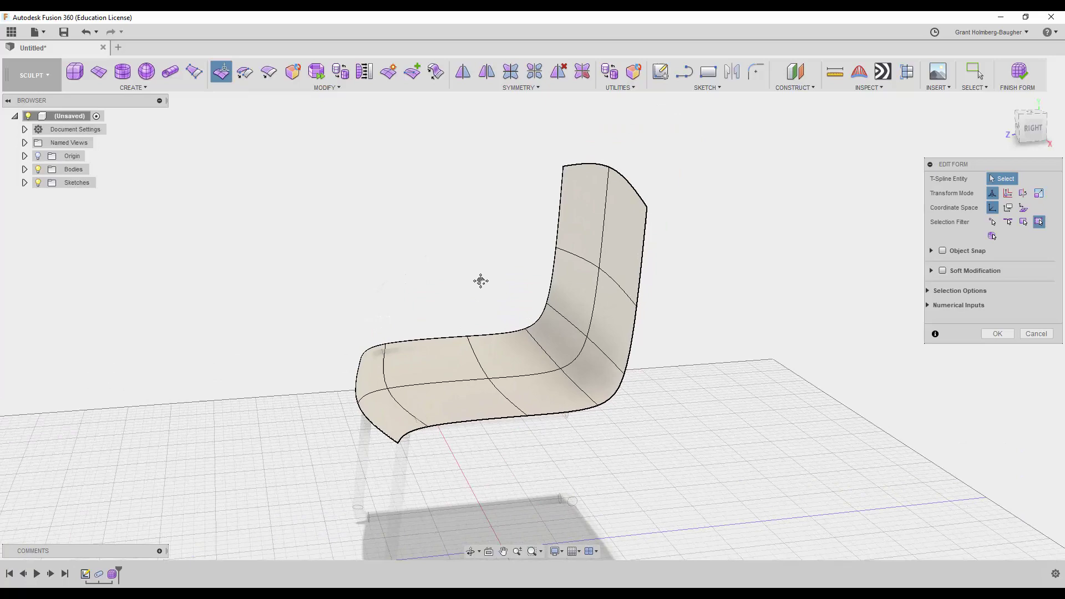
{"action": "double_click", "coordinate": [591, 166]}
{"action": "left_click_drag", "start_coordinate": [591, 165], "coordinate": [596, 160]}
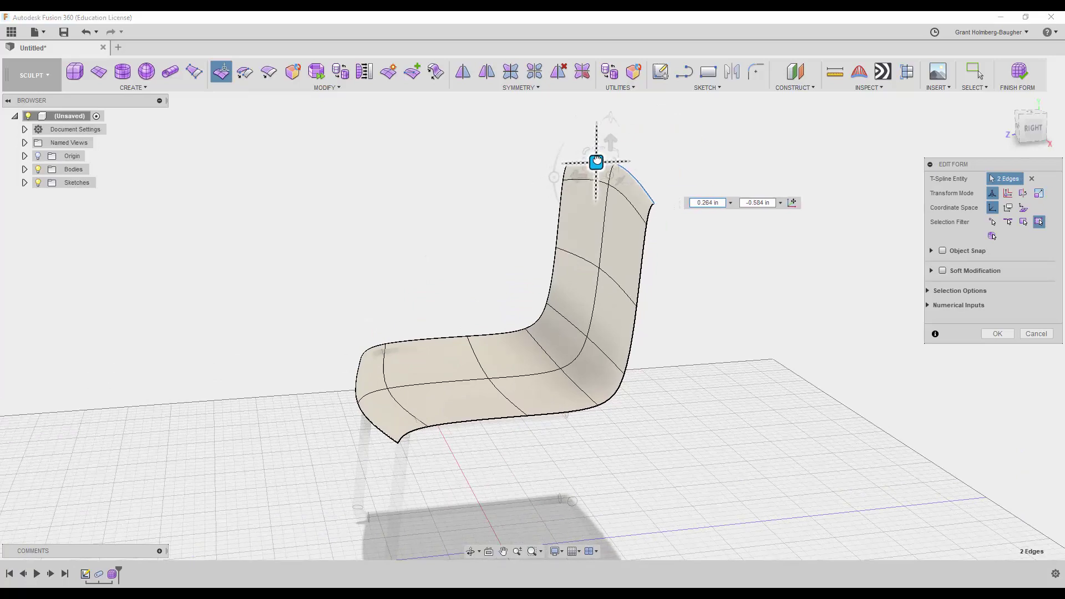
Step: Scale all 14 faces narrower side to side, then reselect them
{"action": "left_click", "coordinate": [510, 162]}
{"action": "middle_click_drag", "start_coordinate": [516, 162], "coordinate": [589, 161], "text": "shift"}
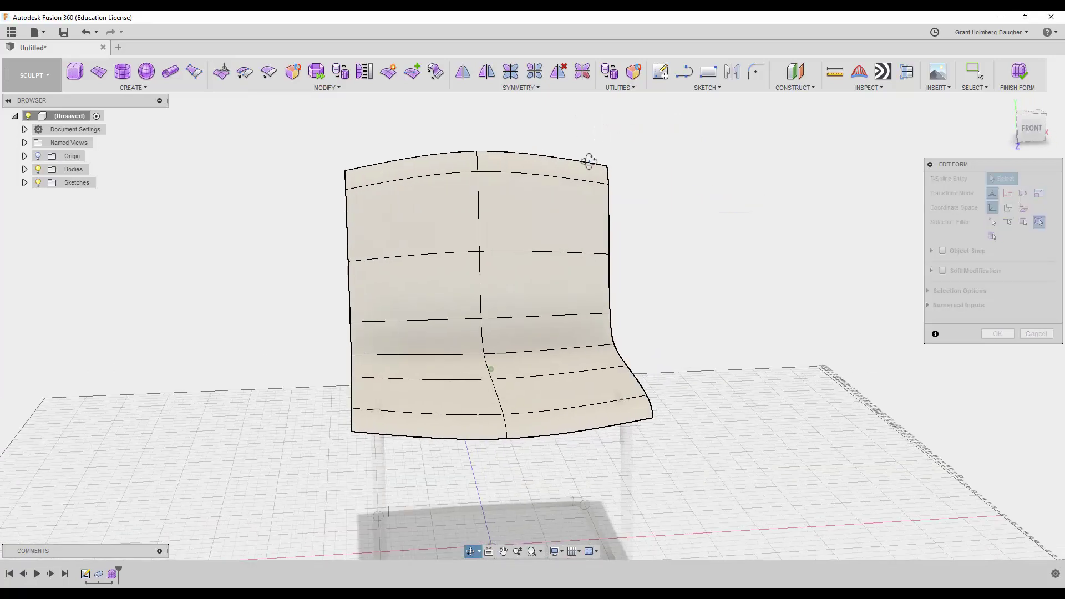
{"action": "left_click", "coordinate": [560, 231]}
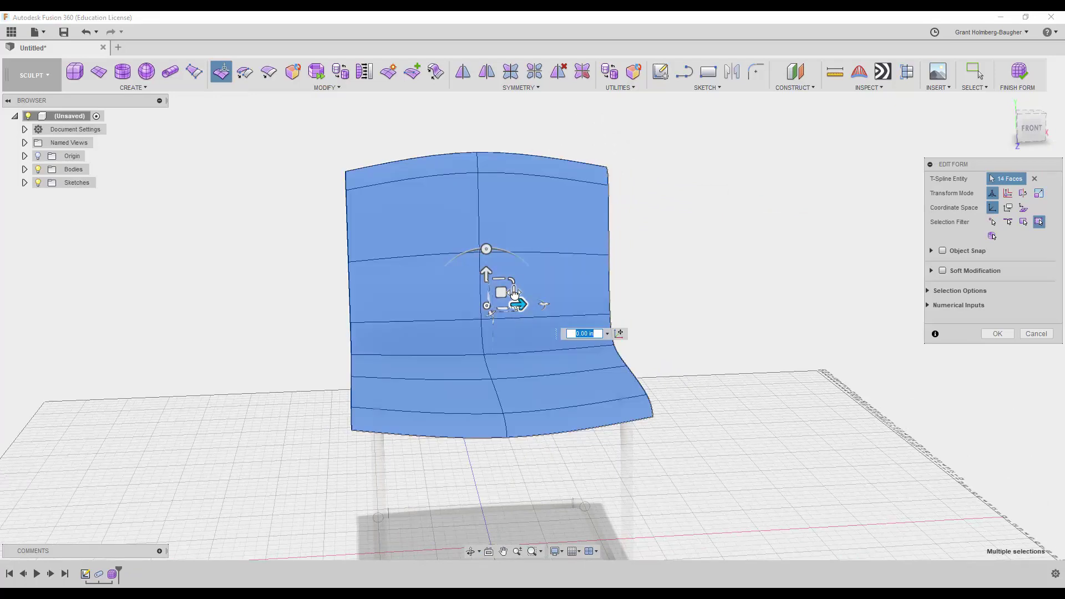
{"action": "left_click_drag", "start_coordinate": [513, 293], "coordinate": [511, 292]}
{"action": "left_click", "coordinate": [606, 238]}
{"action": "mouse_move", "coordinate": [607, 237]}
{"action": "middle_mouse_down", "text": "shift"}
{"action": "mouse_move", "coordinate": [589, 171]}
{"action": "mouse_move", "coordinate": [597, 214]}
{"action": "middle_mouse_up", "text": "shift"}
{"action": "left_click", "coordinate": [597, 217]}
Step: Subdivide the 14 faces in Exact mode with 3 length and 3 width faces each
{"action": "left_click", "coordinate": [388, 71]}
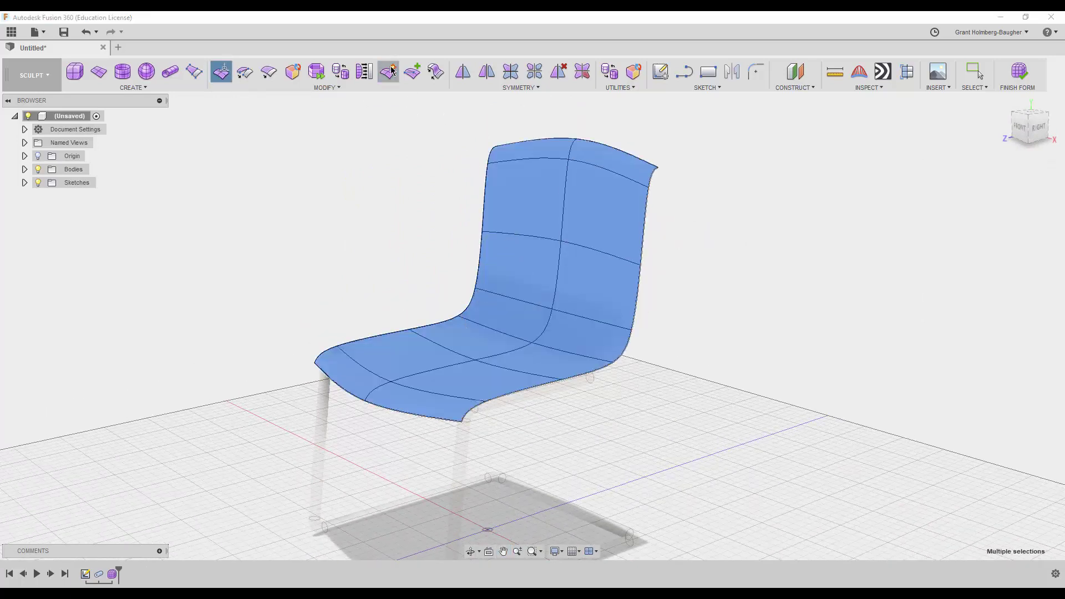
{"action": "left_click", "coordinate": [983, 196]}
{"action": "left_click", "coordinate": [993, 221]}
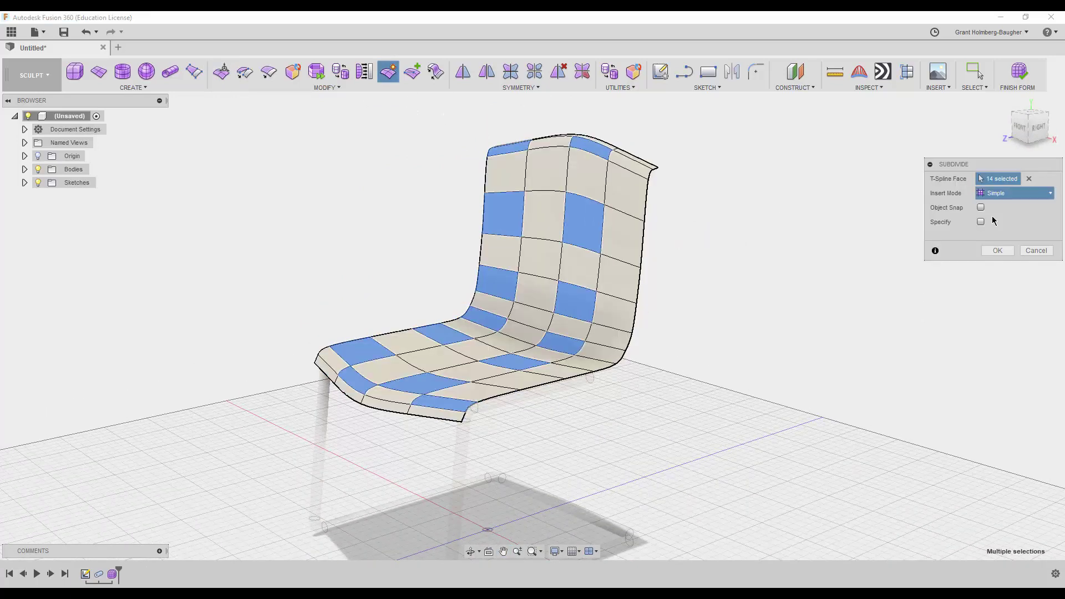
{"action": "left_click", "coordinate": [980, 208]}
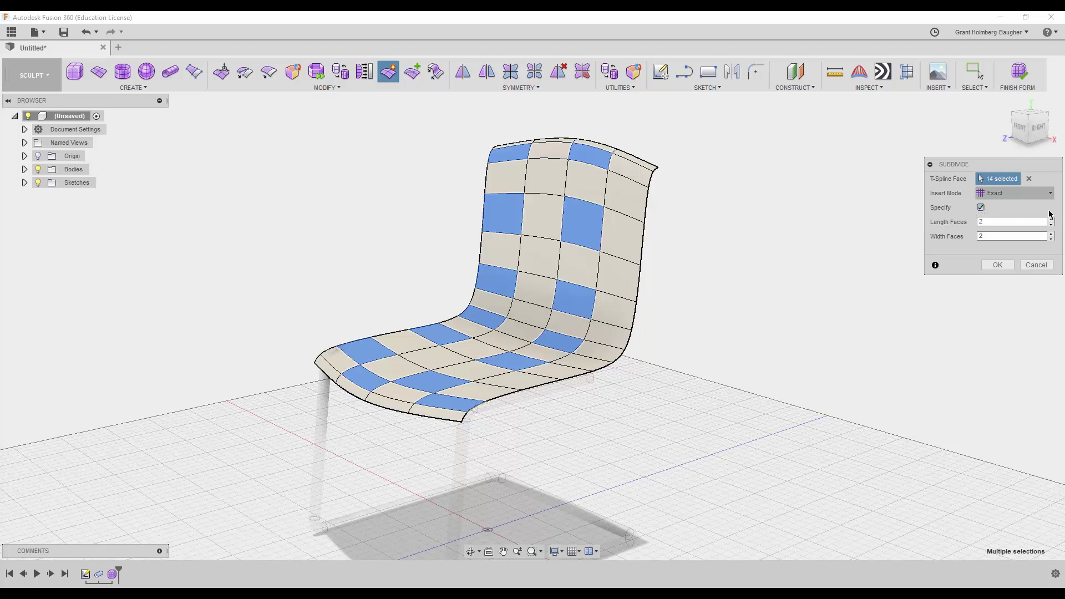
{"action": "left_click", "coordinate": [1051, 219]}
{"action": "type", "text": "3"}
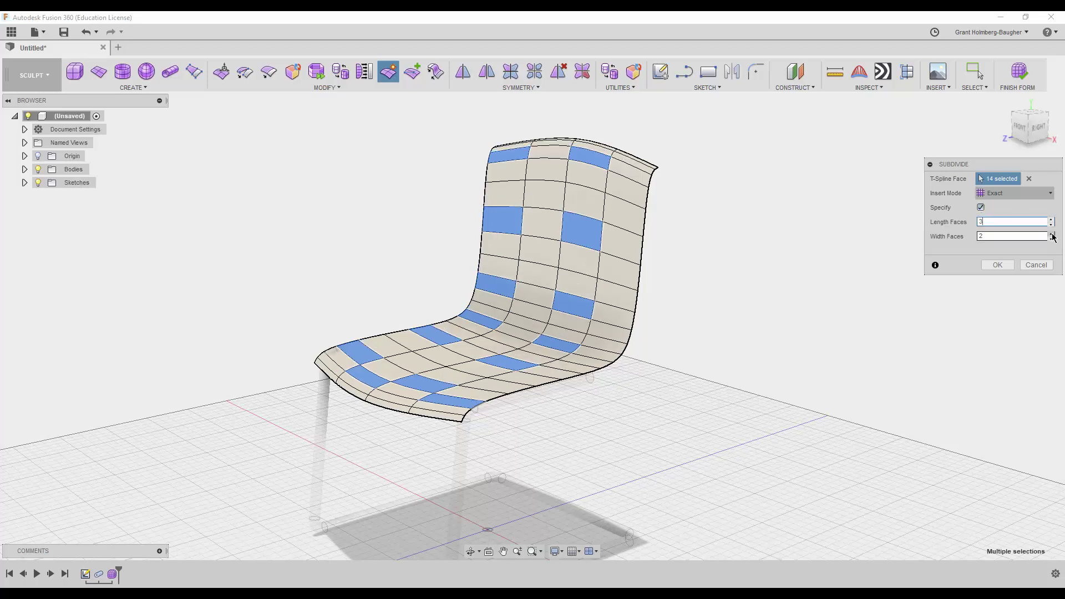
{"action": "left_click", "coordinate": [1008, 266]}
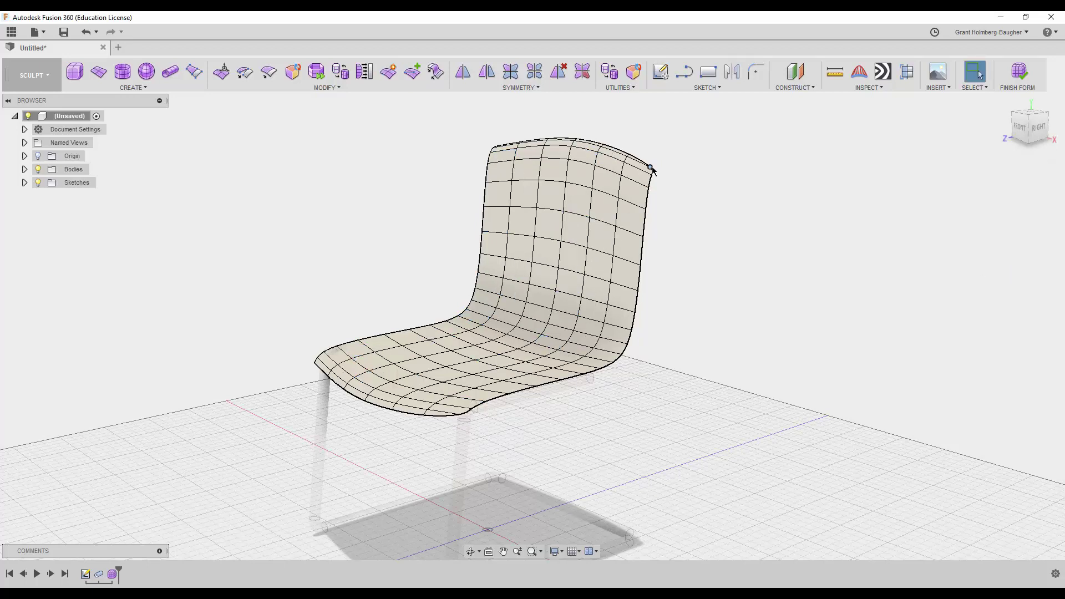
{"action": "middle_click_drag", "start_coordinate": [652, 170], "coordinate": [710, 164], "text": "shift"}
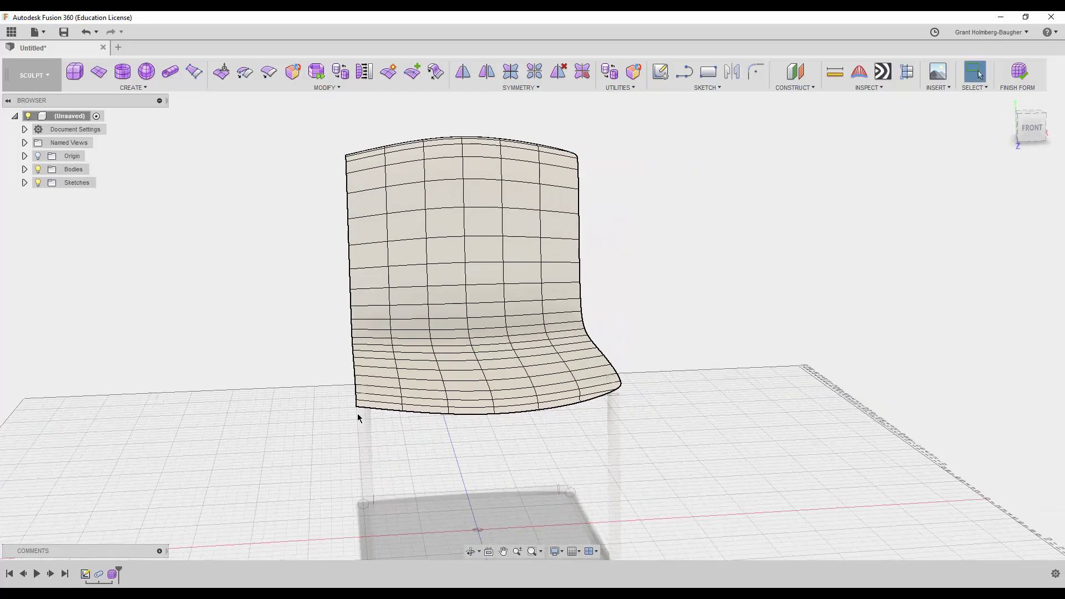
{"action": "middle_click_drag", "start_coordinate": [342, 172], "coordinate": [263, 228], "text": "shift"}
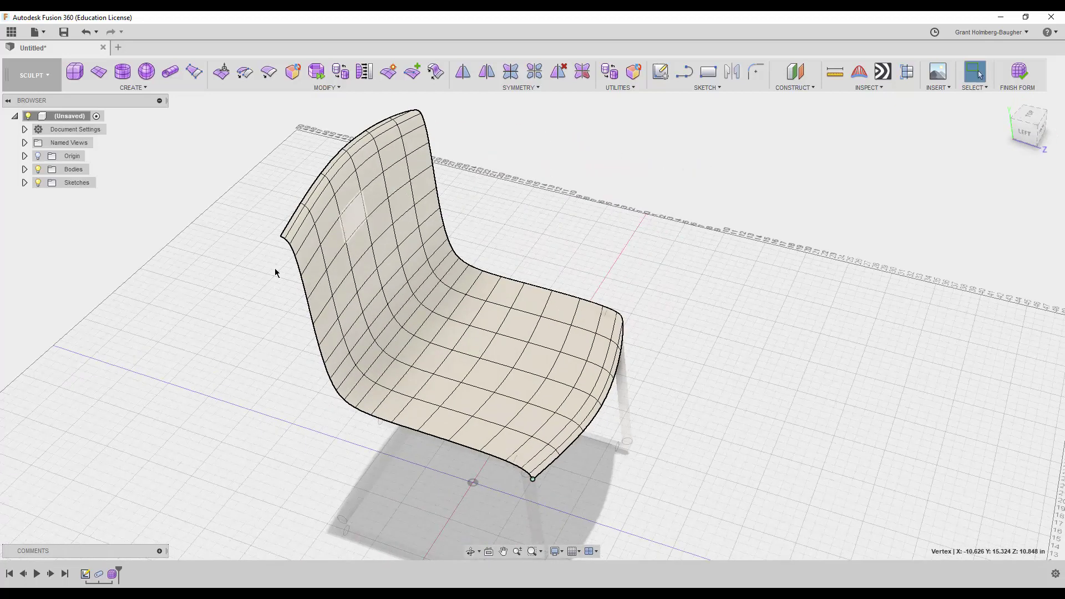
{"action": "left_click", "coordinate": [279, 239]}
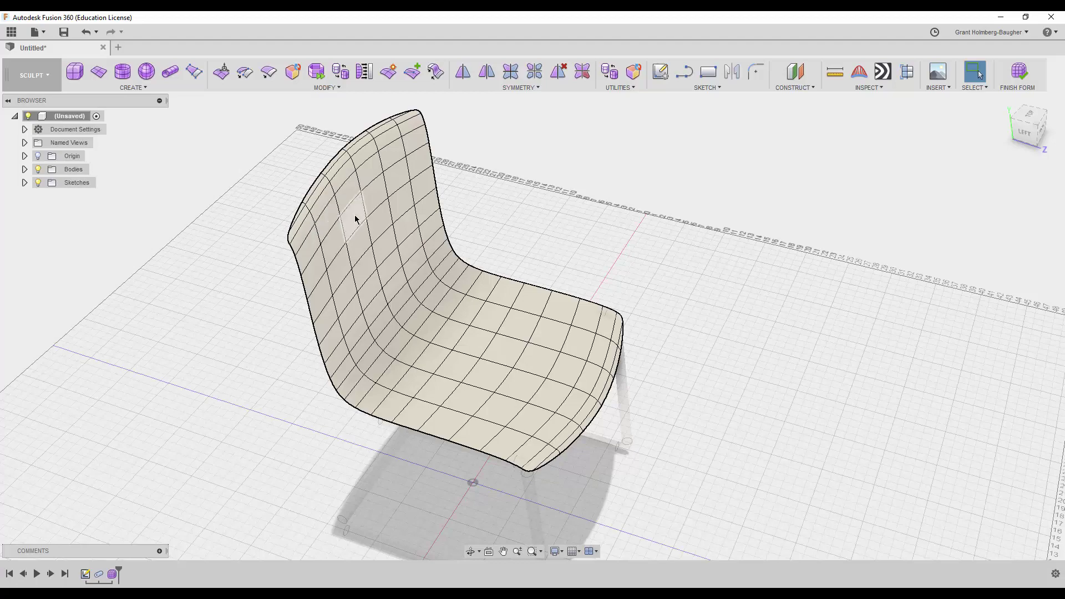
{"action": "mouse_move", "coordinate": [355, 219]}
{"action": "middle_mouse_down", "text": "shift"}
{"action": "mouse_move", "coordinate": [244, 207]}
{"action": "mouse_move", "coordinate": [231, 140]}
{"action": "mouse_move", "coordinate": [245, 188]}
{"action": "middle_mouse_up", "text": "shift"}
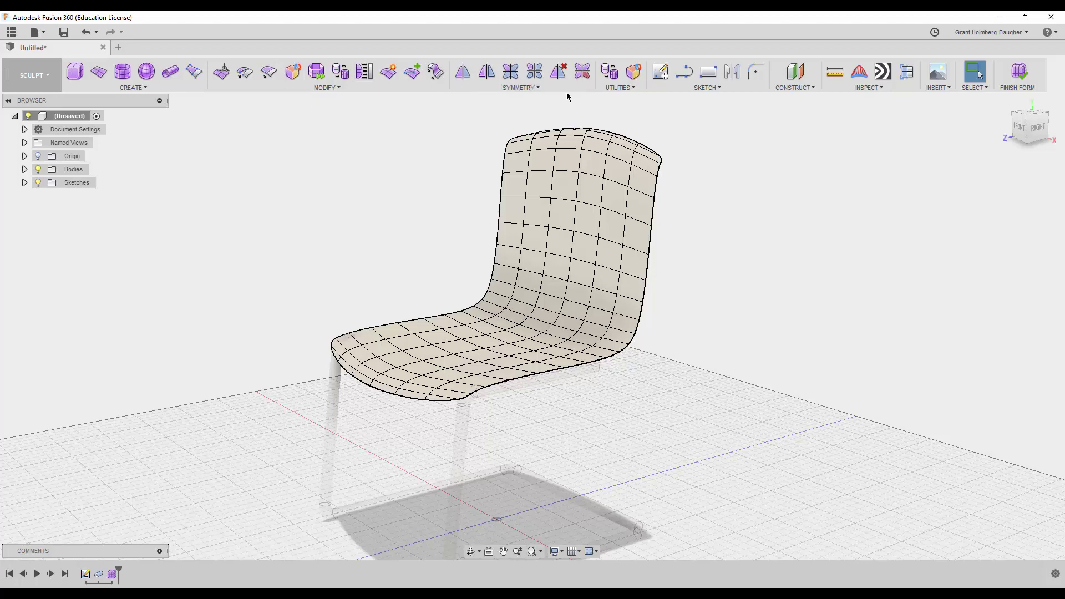
Step: Thicken the chair surface 0.5 in with Soft type and finish the form
{"action": "left_click", "coordinate": [406, 88]}
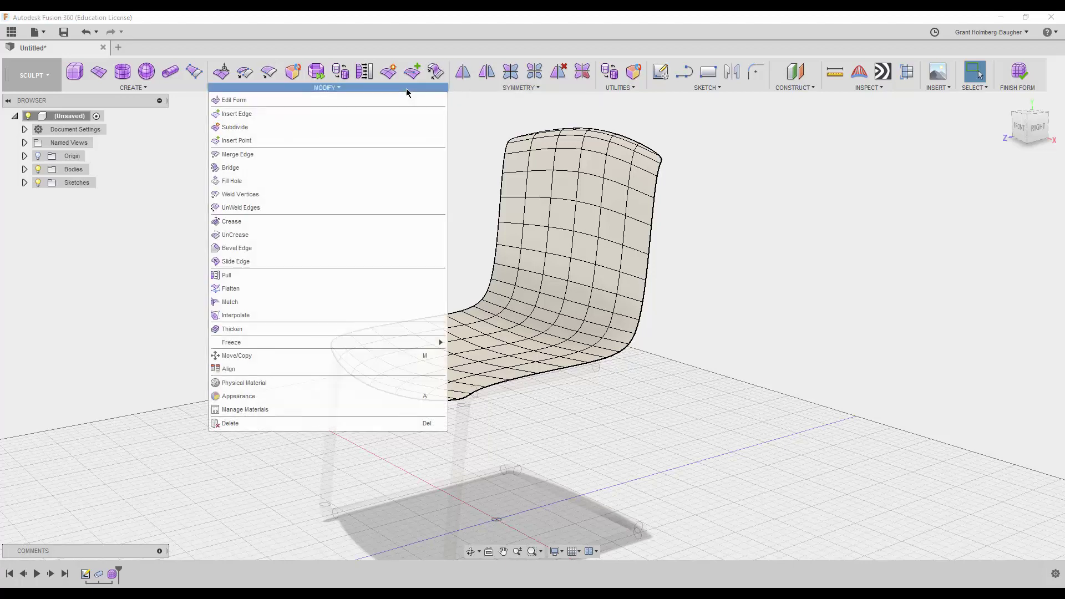
{"action": "left_click", "coordinate": [296, 329]}
{"action": "left_click", "coordinate": [436, 331]}
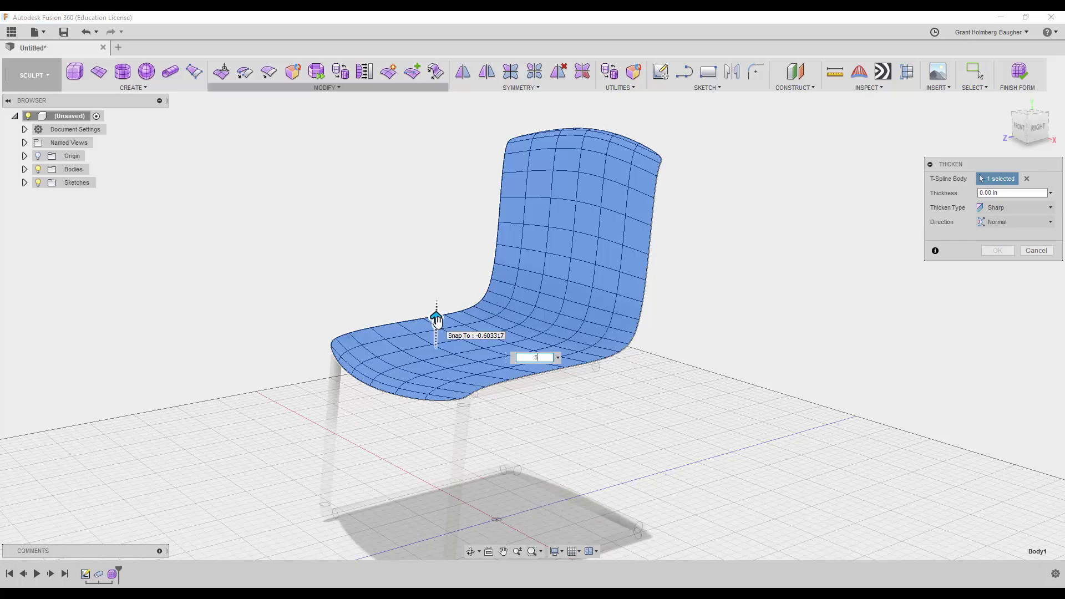
{"action": "left_click", "coordinate": [1015, 207]}
{"action": "left_click", "coordinate": [998, 233]}
{"action": "left_click", "coordinate": [997, 251]}
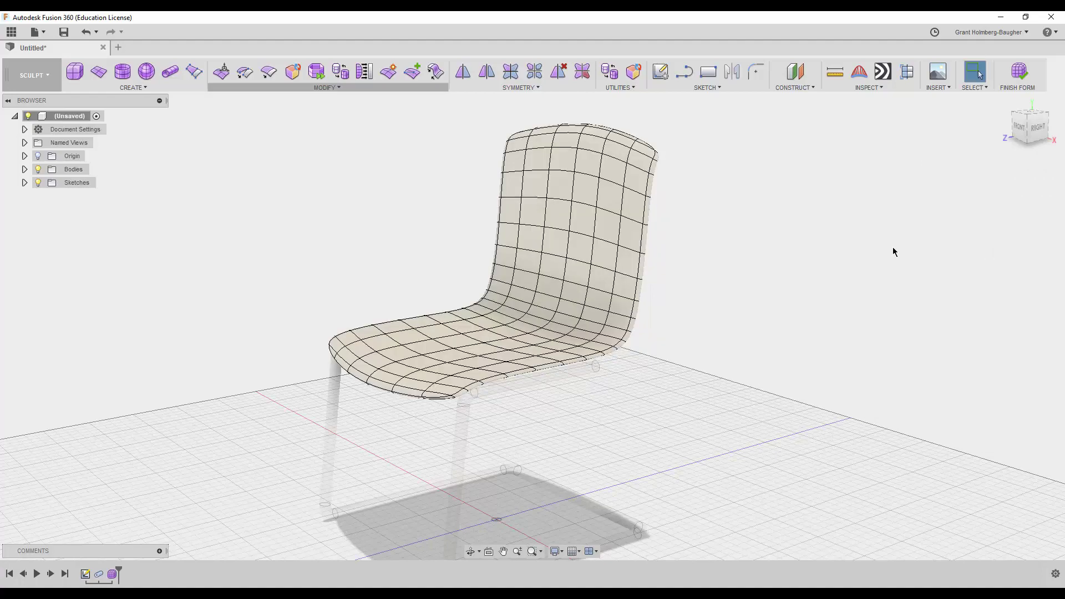
{"action": "mouse_move", "coordinate": [796, 268]}
{"action": "middle_mouse_down", "text": "shift"}
{"action": "mouse_move", "coordinate": [744, 257]}
{"action": "mouse_move", "coordinate": [782, 255]}
{"action": "middle_mouse_up", "text": "shift"}
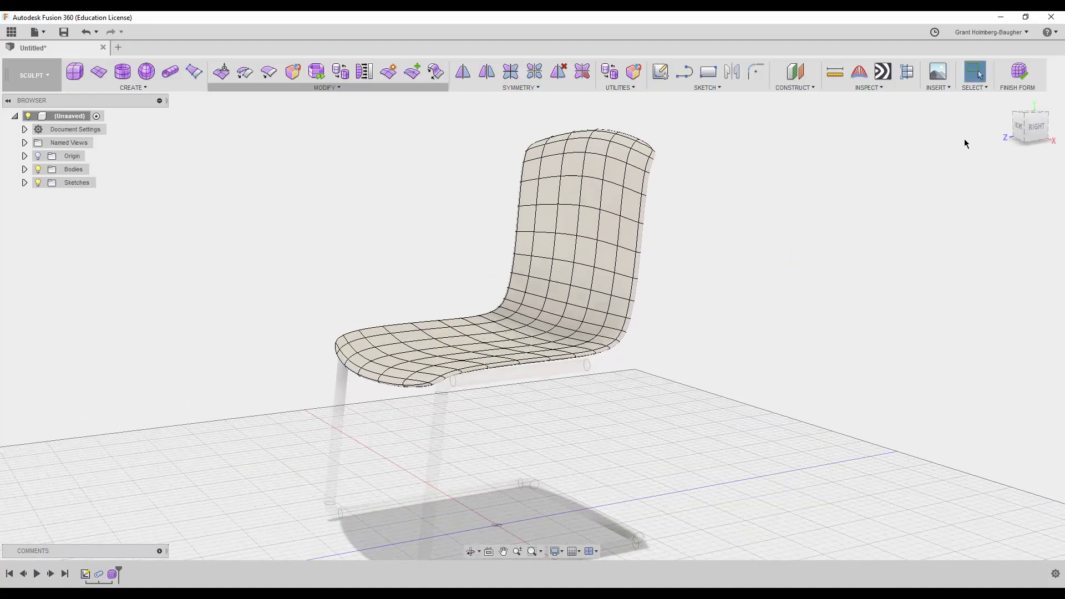
{"action": "left_click", "coordinate": [1020, 79]}
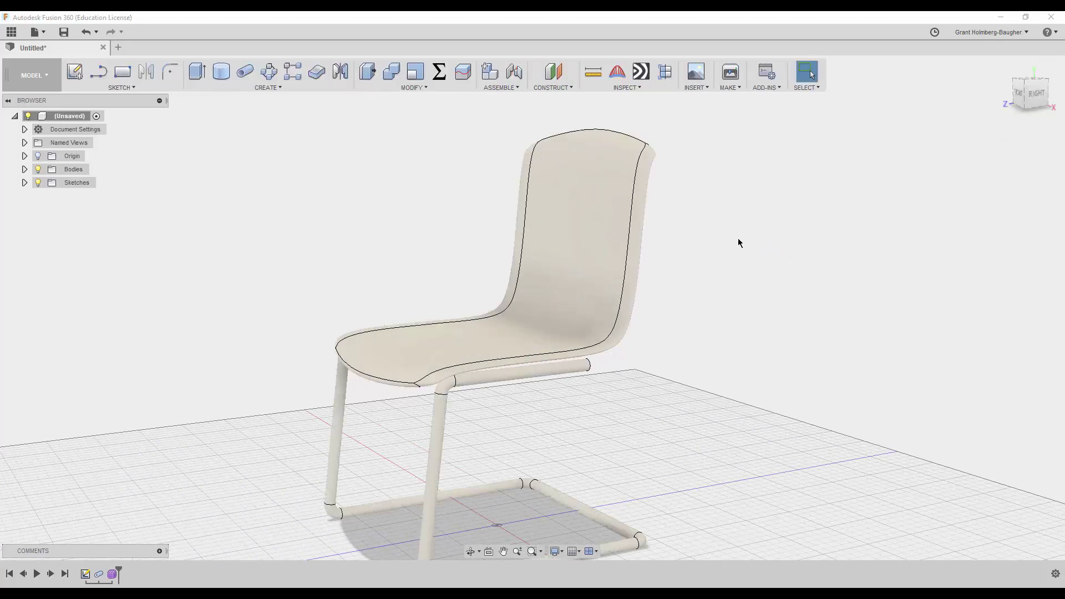
Step: Tilt the seat shell -1 degree in the Right view
{"action": "mouse_move", "coordinate": [737, 240]}
{"action": "middle_mouse_down", "text": "shift"}
{"action": "mouse_move", "coordinate": [720, 225]}
{"action": "mouse_move", "coordinate": [704, 236]}
{"action": "middle_mouse_up", "text": "shift"}
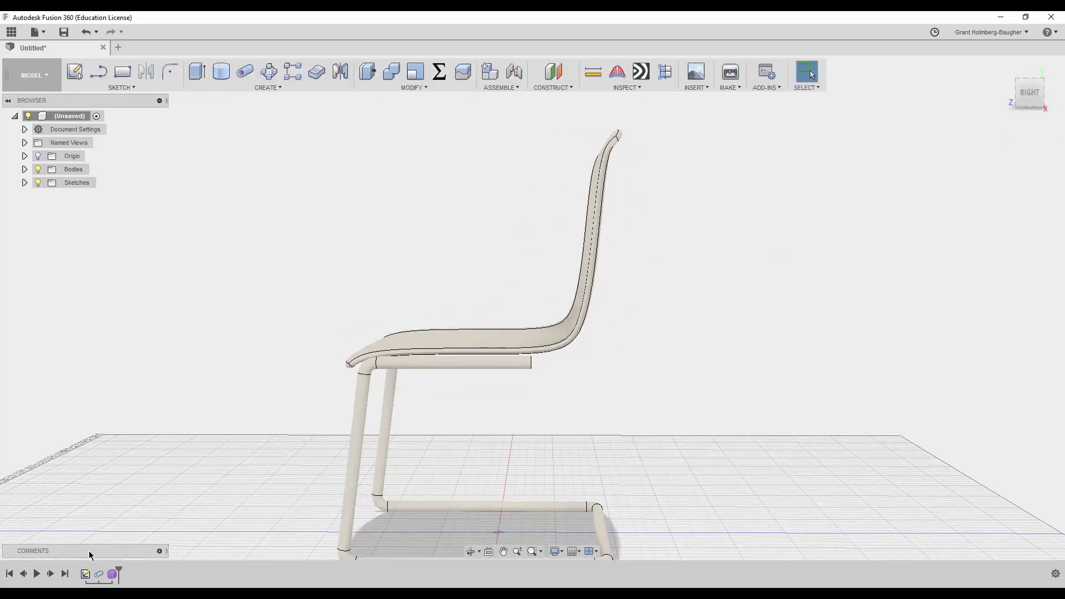
{"action": "double_click", "coordinate": [116, 583]}
{"action": "middle_click_drag", "start_coordinate": [491, 350], "coordinate": [495, 337], "text": "shift"}
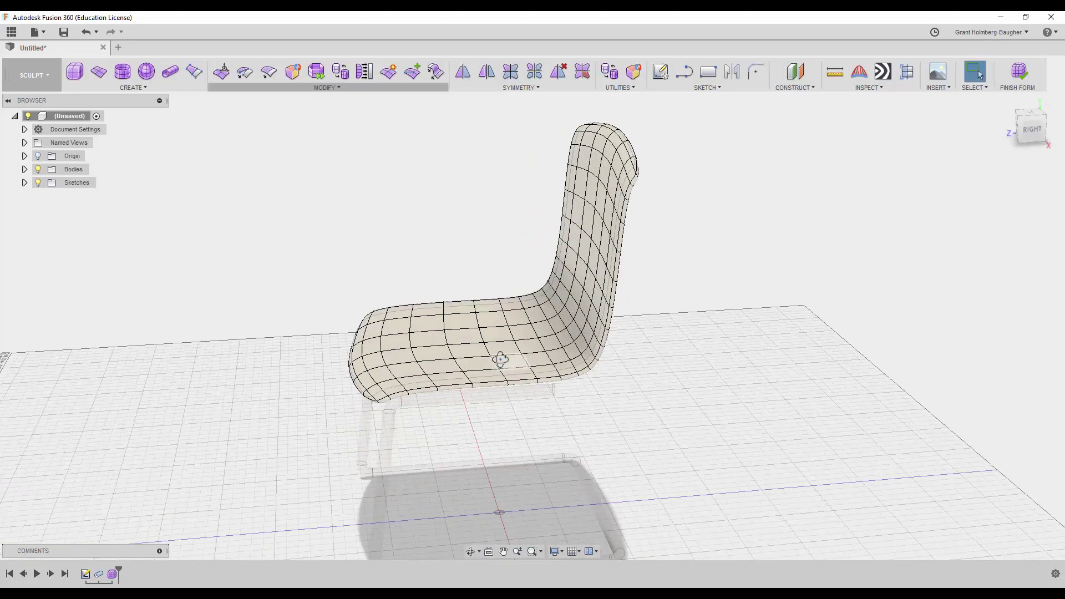
{"action": "right_click", "coordinate": [495, 338]}
{"action": "left_click", "coordinate": [521, 323]}
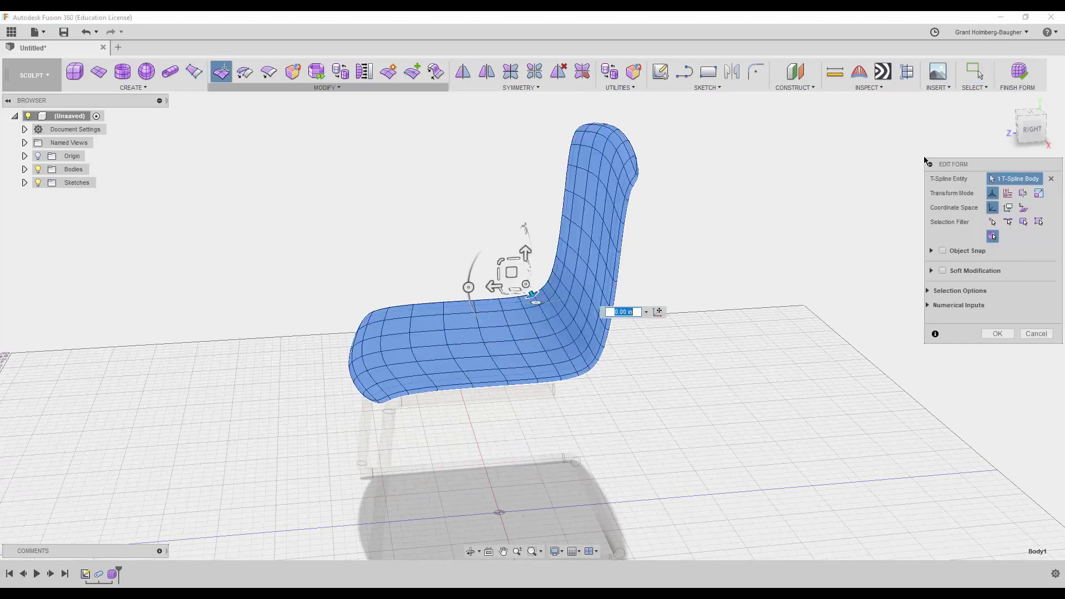
{"action": "left_click", "coordinate": [1031, 128]}
{"action": "scroll", "coordinate": [789, 228], "scroll_direction": "up", "scroll_amount": 1}
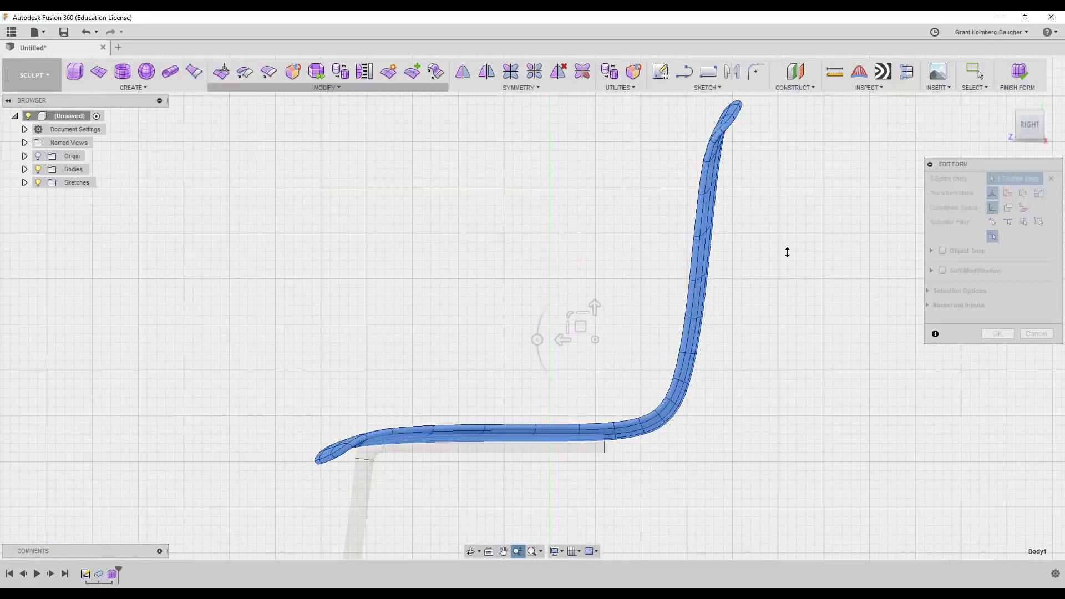
{"action": "scroll", "coordinate": [787, 249], "scroll_direction": "up", "scroll_amount": 1}
{"action": "scroll", "coordinate": [779, 236], "scroll_direction": "up", "scroll_amount": 2}
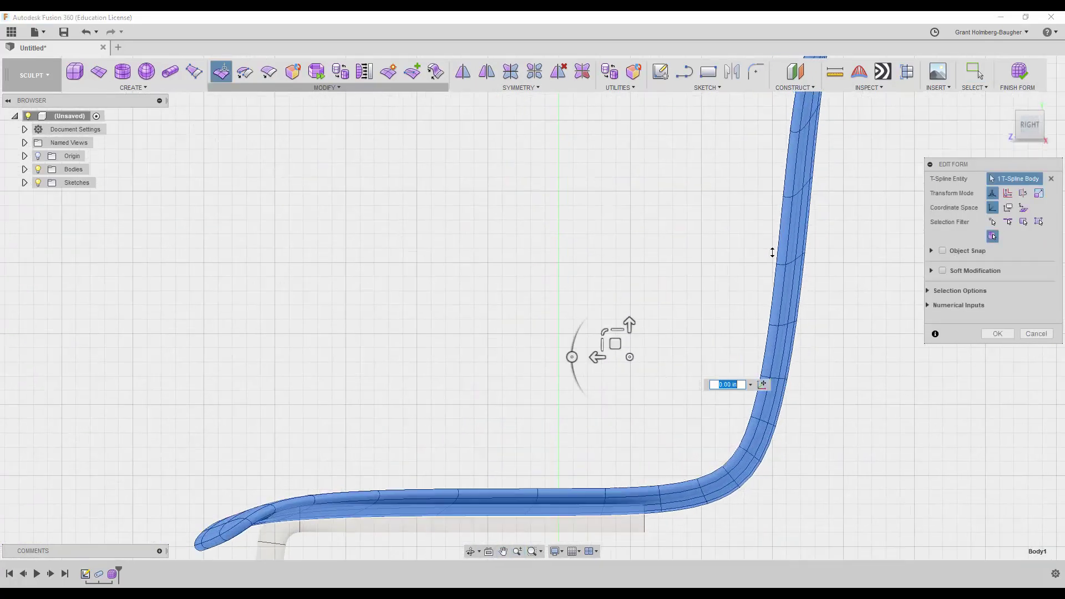
{"action": "left_click", "coordinate": [571, 358]}
{"action": "left_click_drag", "start_coordinate": [571, 356], "coordinate": [572, 354]}
{"action": "type", "text": "-4"}
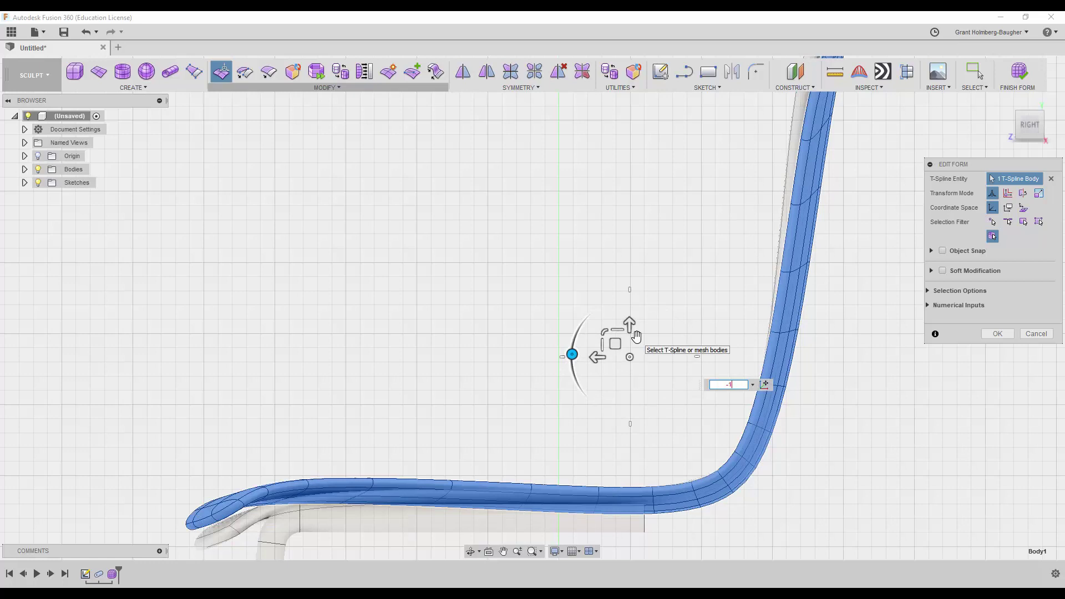
{"action": "key", "text": "Return"}
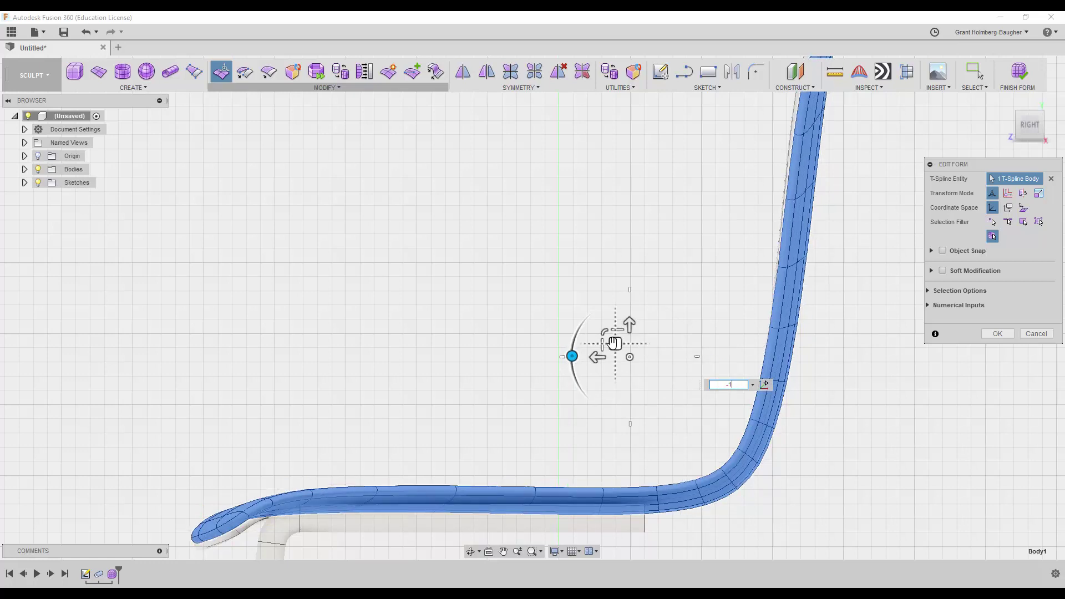
Step: Shift the seat shell slightly toward the frame and accept the edit
{"action": "left_click_drag", "start_coordinate": [614, 342], "coordinate": [608, 349]}
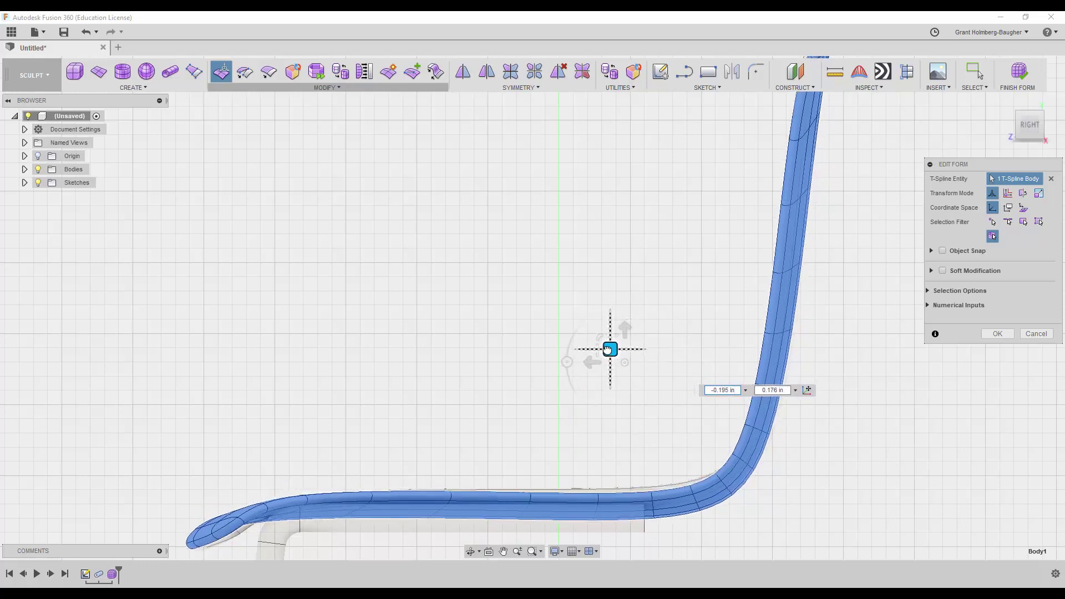
{"action": "right_click", "coordinate": [524, 312]}
{"action": "left_click", "coordinate": [554, 311]}
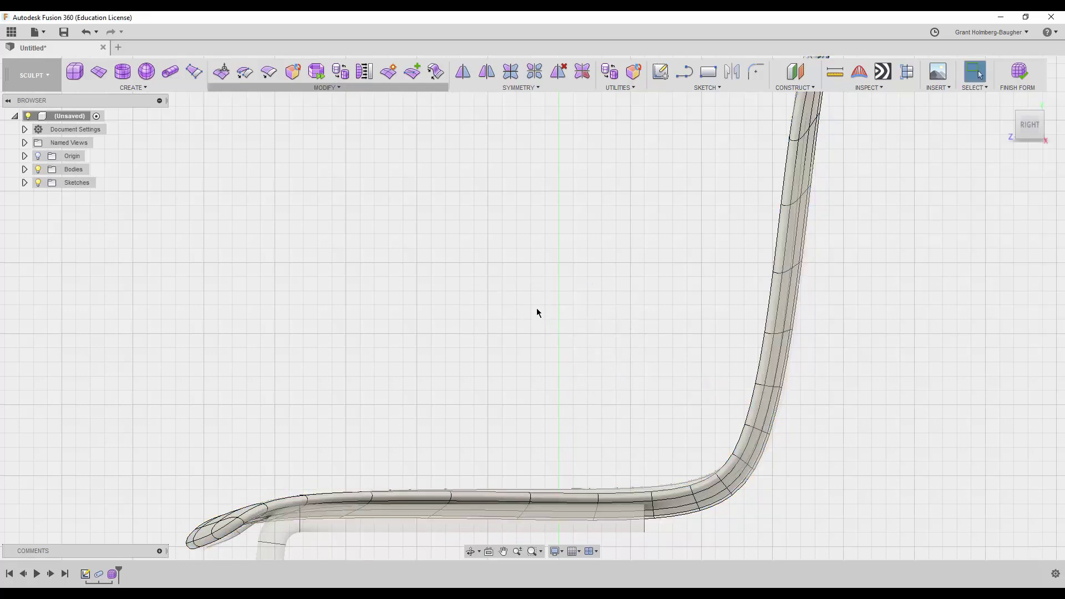
{"action": "scroll", "coordinate": [535, 286], "scroll_direction": "down", "scroll_amount": 3}
{"action": "middle_click_drag", "start_coordinate": [535, 286], "coordinate": [614, 257], "text": "shift"}
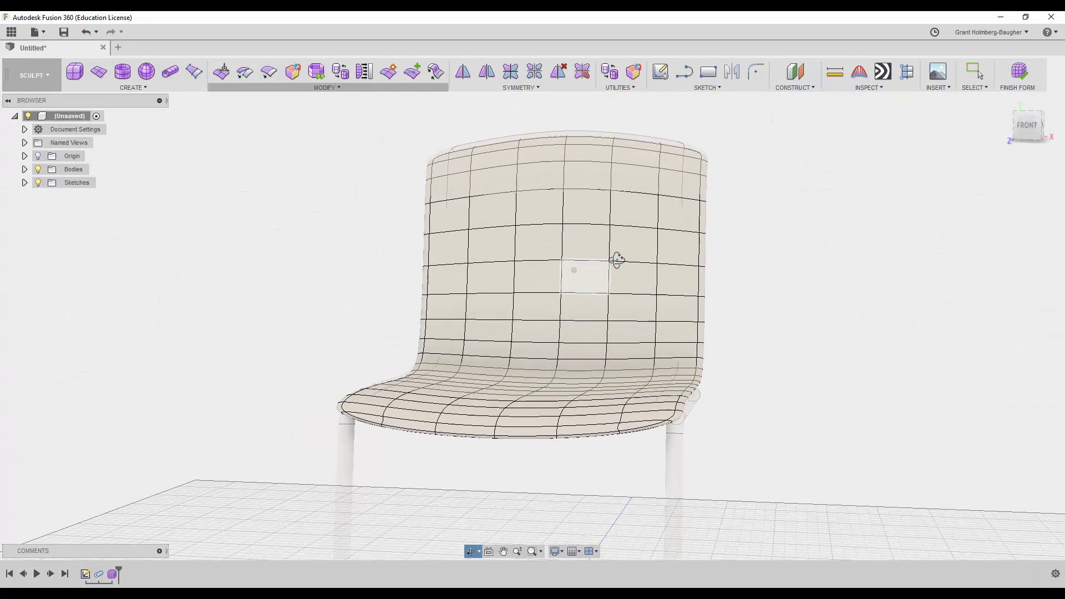
Step: Scale the seat shell's width to 1.02 and accept the form edit
{"action": "left_click", "coordinate": [667, 296]}
{"action": "right_click", "coordinate": [667, 295]}
{"action": "left_click", "coordinate": [692, 245]}
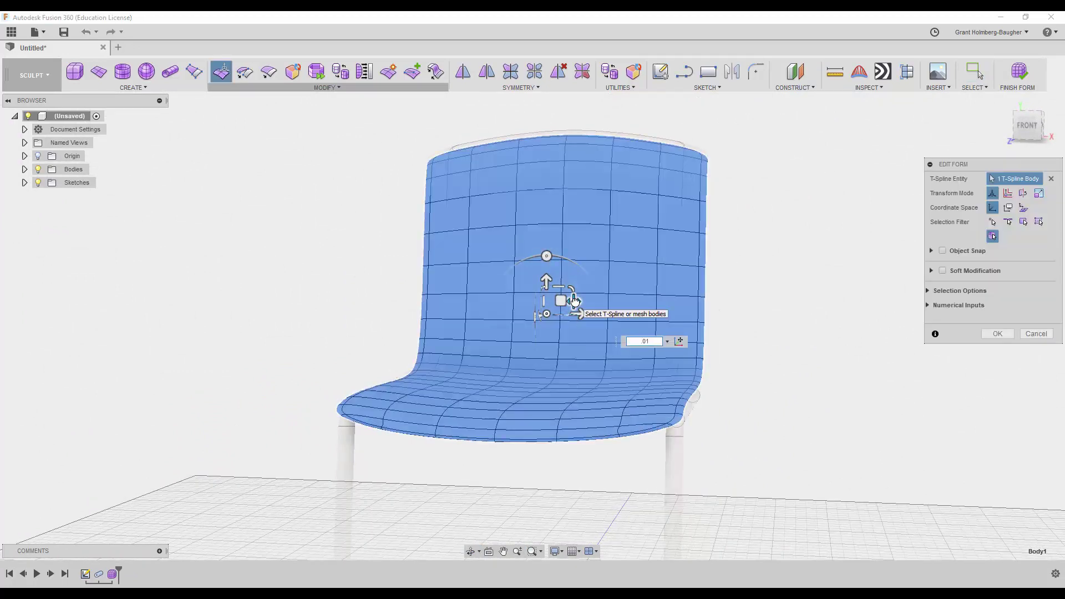
{"action": "left_click_drag", "start_coordinate": [574, 301], "coordinate": [575, 301]}
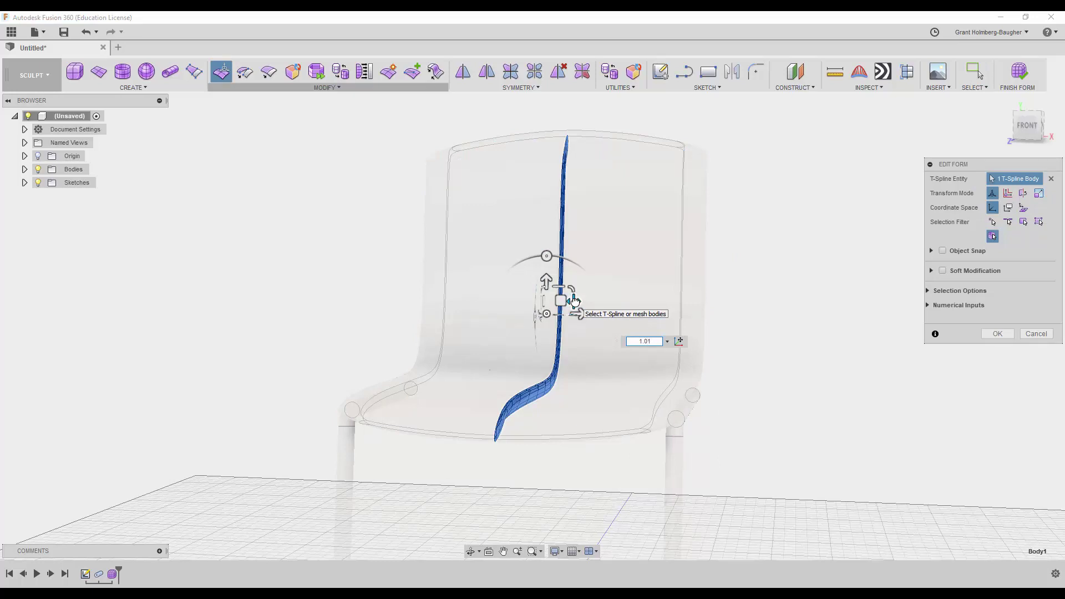
{"action": "left_click_drag", "start_coordinate": [575, 301], "coordinate": [575, 301]}
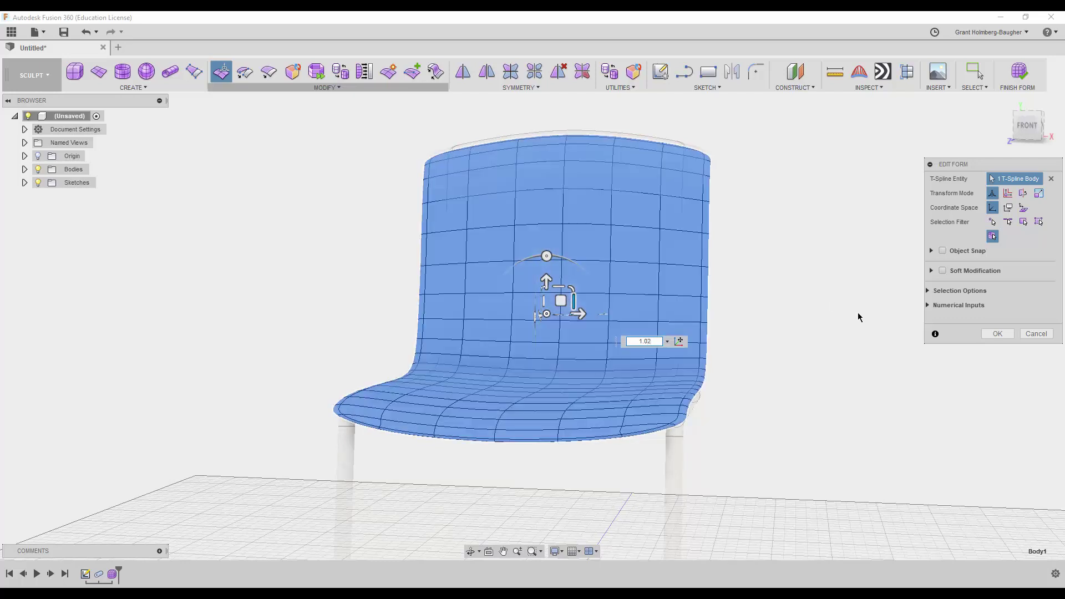
{"action": "left_click", "coordinate": [997, 334]}
{"action": "scroll", "coordinate": [821, 271], "scroll_direction": "down", "scroll_amount": 3}
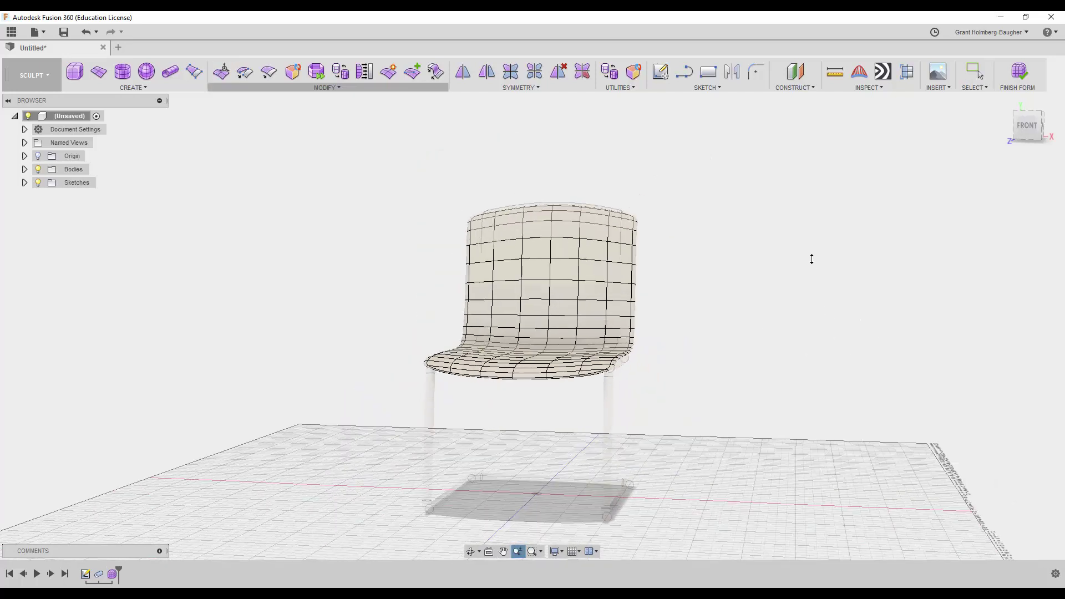
{"action": "middle_click_drag", "start_coordinate": [811, 259], "coordinate": [781, 262], "text": "shift"}
Step: Finish the seat form and return to solid modelling
{"action": "left_click", "coordinate": [1020, 73]}
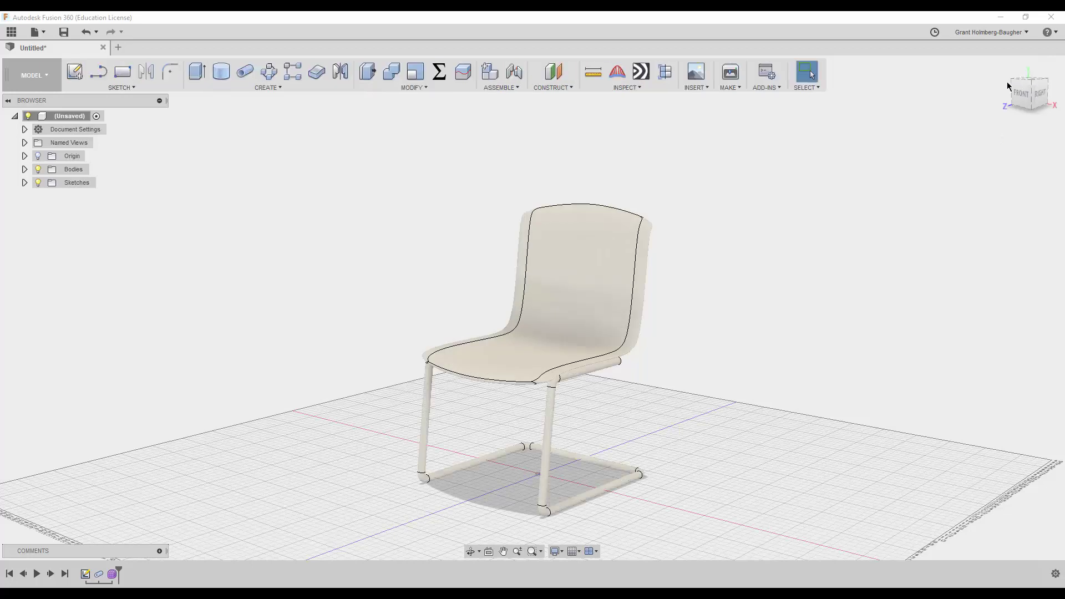
{"action": "scroll", "coordinate": [784, 249], "scroll_direction": "up", "scroll_amount": 2}
{"action": "mouse_move", "coordinate": [784, 249]}
{"action": "middle_mouse_down", "text": "shift"}
{"action": "mouse_move", "coordinate": [757, 198]}
{"action": "mouse_move", "coordinate": [671, 185]}
{"action": "middle_mouse_up", "text": "shift"}
{"action": "scroll", "coordinate": [762, 213], "scroll_direction": "up", "scroll_amount": 3}
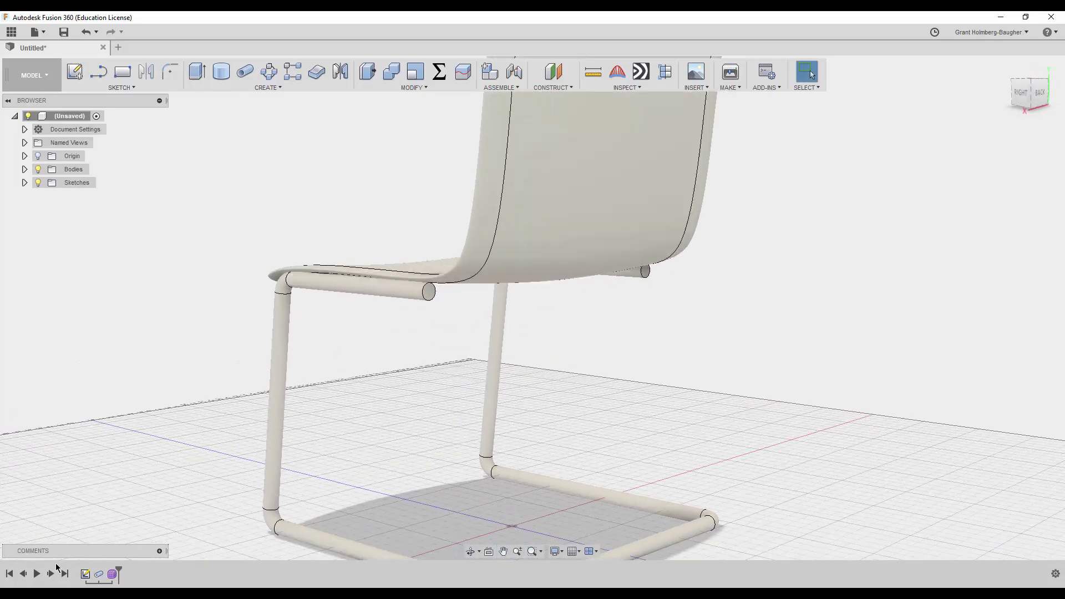
Step: Change the frame Pipe feature's section size to 0.75 in
{"action": "double_click", "coordinate": [99, 574]}
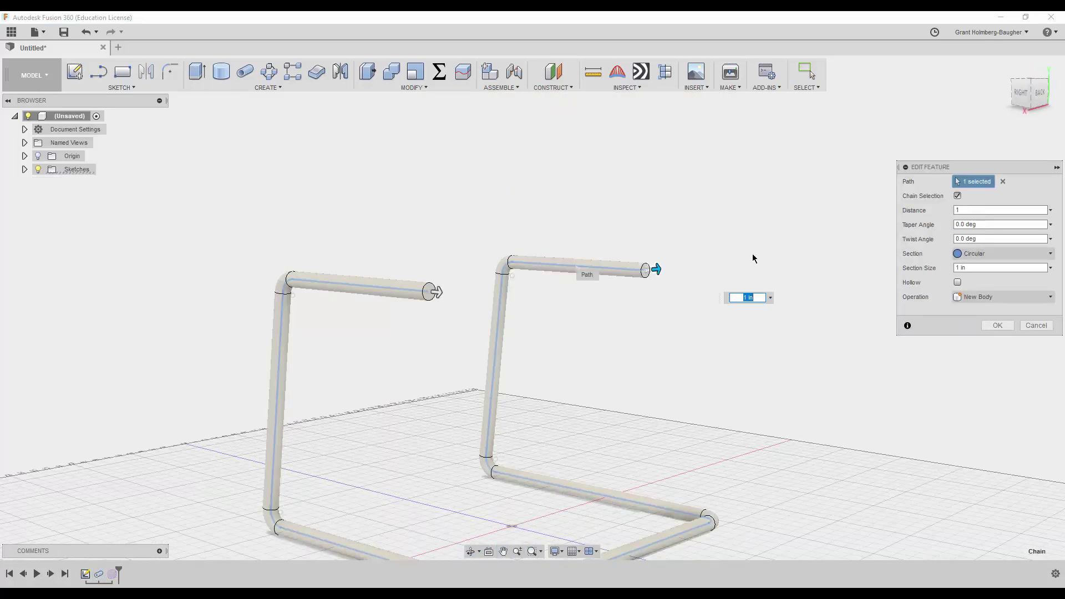
{"action": "type", "text": ".75"}
{"action": "key", "text": "Return"}
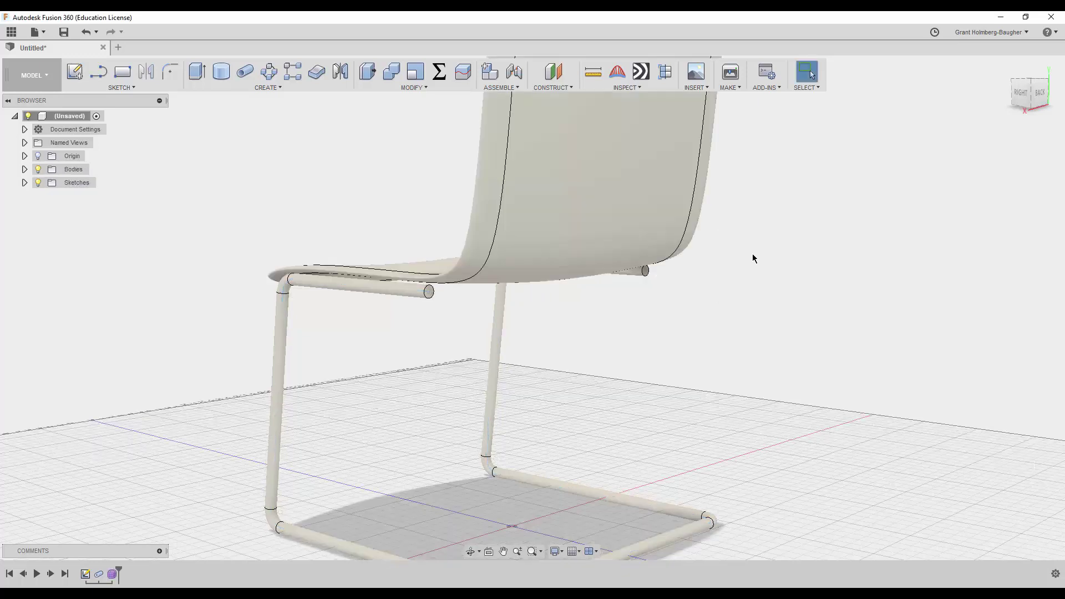
{"action": "mouse_move", "coordinate": [375, 212]}
{"action": "middle_mouse_down", "text": "shift"}
{"action": "mouse_move", "coordinate": [404, 182]}
{"action": "mouse_move", "coordinate": [421, 206]}
{"action": "mouse_move", "coordinate": [480, 204]}
{"action": "mouse_move", "coordinate": [466, 187]}
{"action": "middle_mouse_up", "text": "shift"}
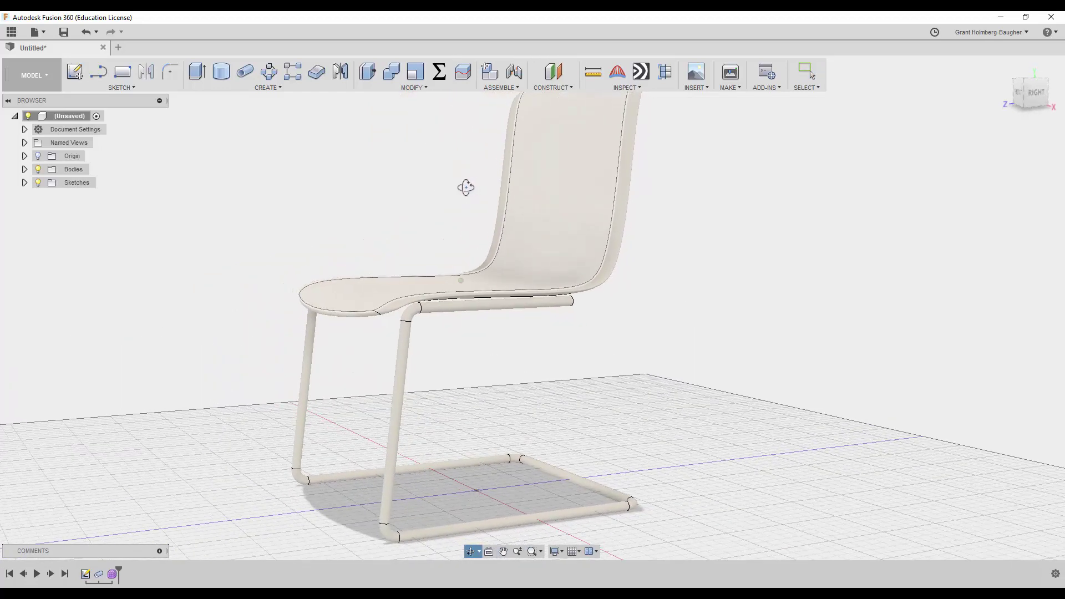
{"action": "scroll", "coordinate": [445, 183], "scroll_direction": "up", "scroll_amount": 3}
{"action": "scroll", "coordinate": [447, 187], "scroll_direction": "up", "scroll_amount": 2}
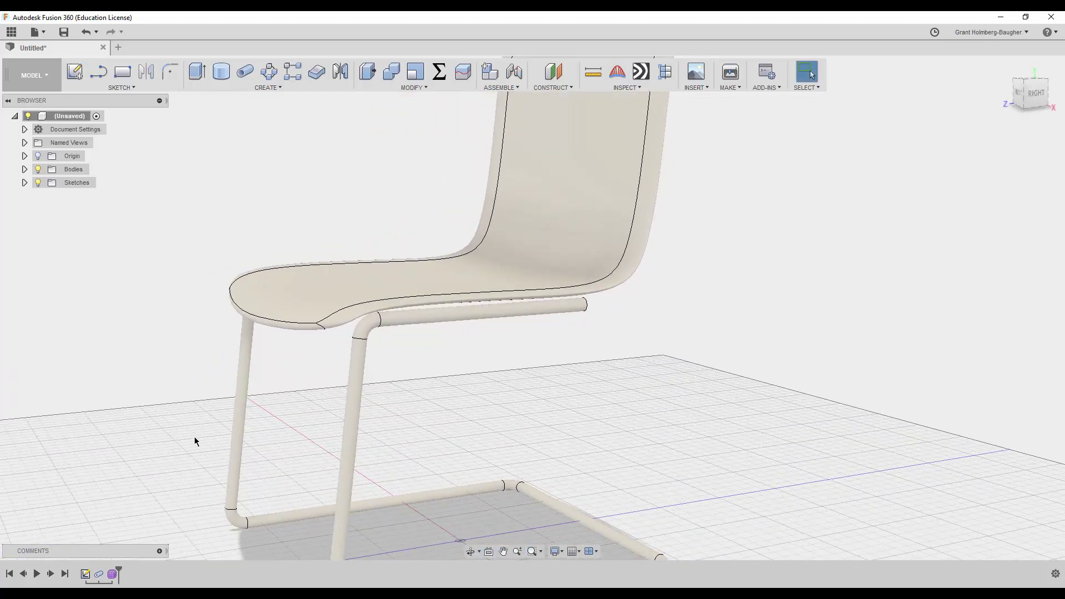
Step: Nudge the seat shell about -0.154 in and 0.17 in toward the frame in the Right view
{"action": "double_click", "coordinate": [113, 575]}
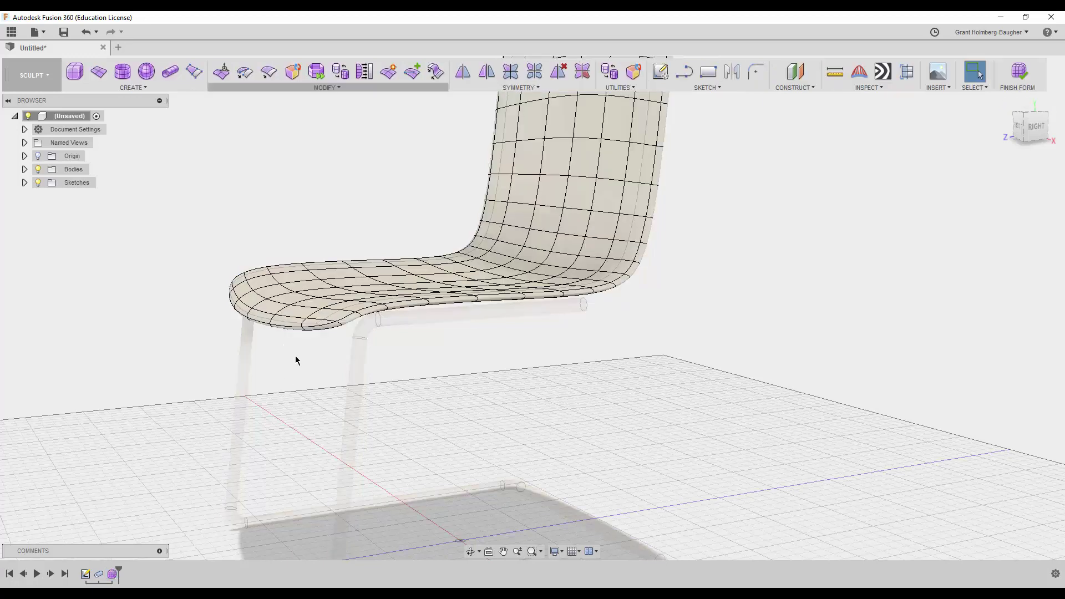
{"action": "right_click", "coordinate": [329, 316]}
{"action": "left_click", "coordinate": [333, 278]}
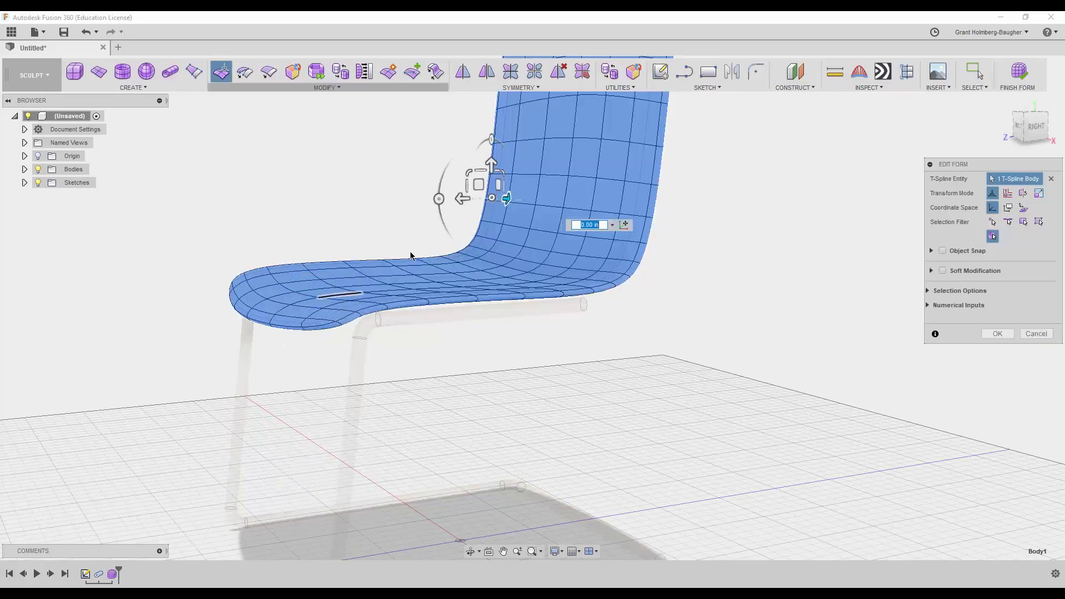
{"action": "left_click", "coordinate": [1035, 129]}
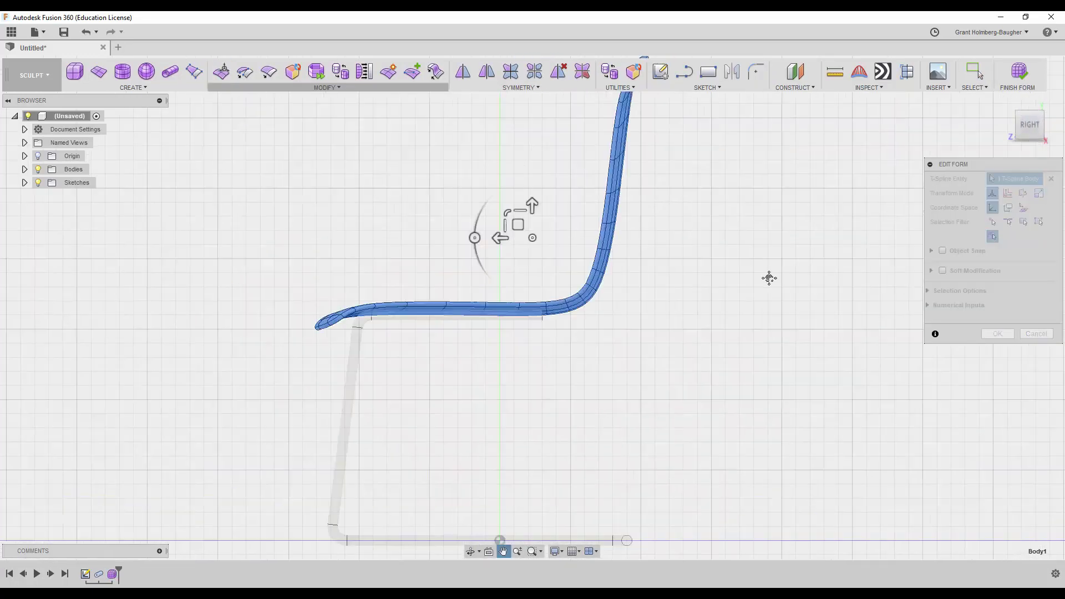
{"action": "scroll", "coordinate": [768, 278], "scroll_direction": "up", "scroll_amount": 2}
{"action": "scroll", "coordinate": [715, 283], "scroll_direction": "up", "scroll_amount": 3}
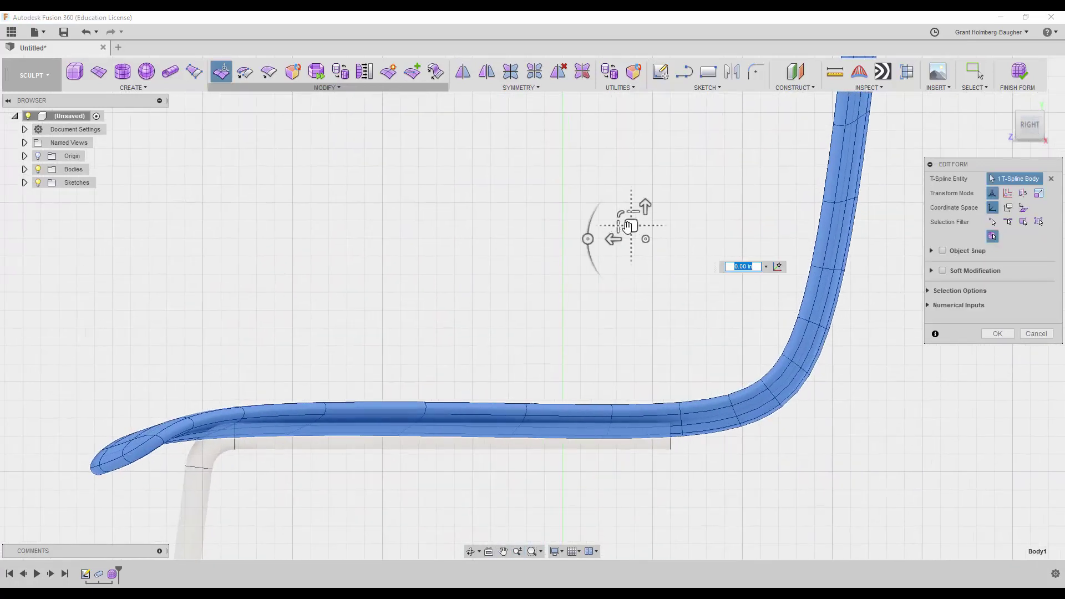
{"action": "left_click_drag", "start_coordinate": [628, 227], "coordinate": [622, 233]}
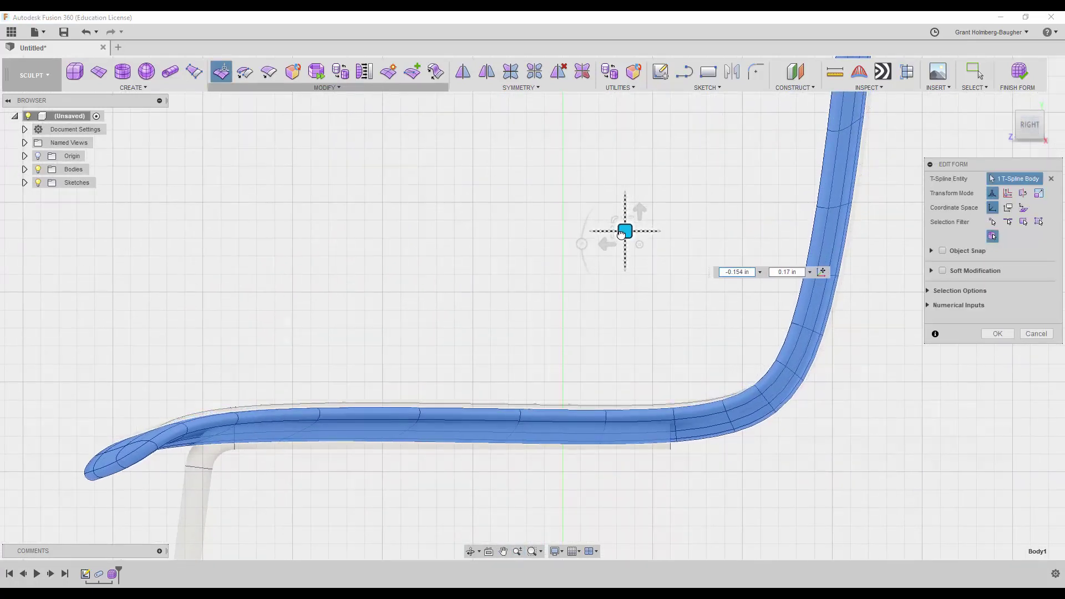
{"action": "left_click", "coordinate": [430, 300]}
{"action": "mouse_move", "coordinate": [431, 300]}
{"action": "middle_mouse_down", "text": "shift"}
{"action": "mouse_move", "coordinate": [432, 269]}
{"action": "mouse_move", "coordinate": [610, 280]}
{"action": "middle_mouse_up", "text": "shift"}
{"action": "right_click_drag", "start_coordinate": [610, 280], "coordinate": [673, 304]}
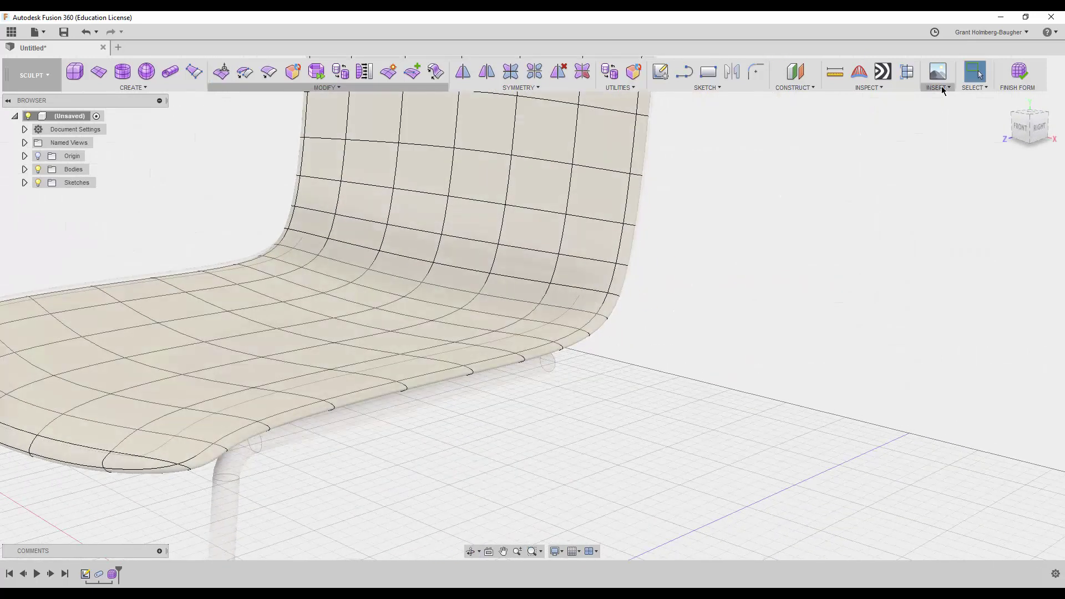
Step: Fillet the two frame tube ends under the seat at 0.375 in, then open the Appearance library
{"action": "left_click", "coordinate": [1018, 72]}
{"action": "key", "text": "f"}
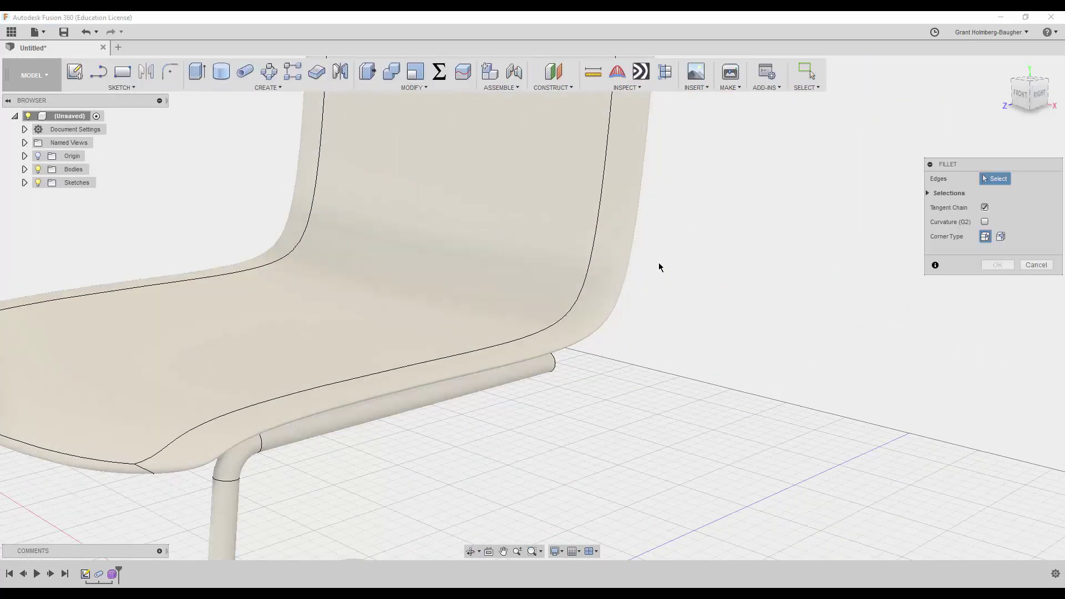
{"action": "left_click", "coordinate": [556, 364]}
{"action": "mouse_move", "coordinate": [557, 364]}
{"action": "middle_mouse_down", "text": "shift"}
{"action": "mouse_move", "coordinate": [487, 342]}
{"action": "mouse_move", "coordinate": [657, 375]}
{"action": "middle_mouse_up", "text": "shift"}
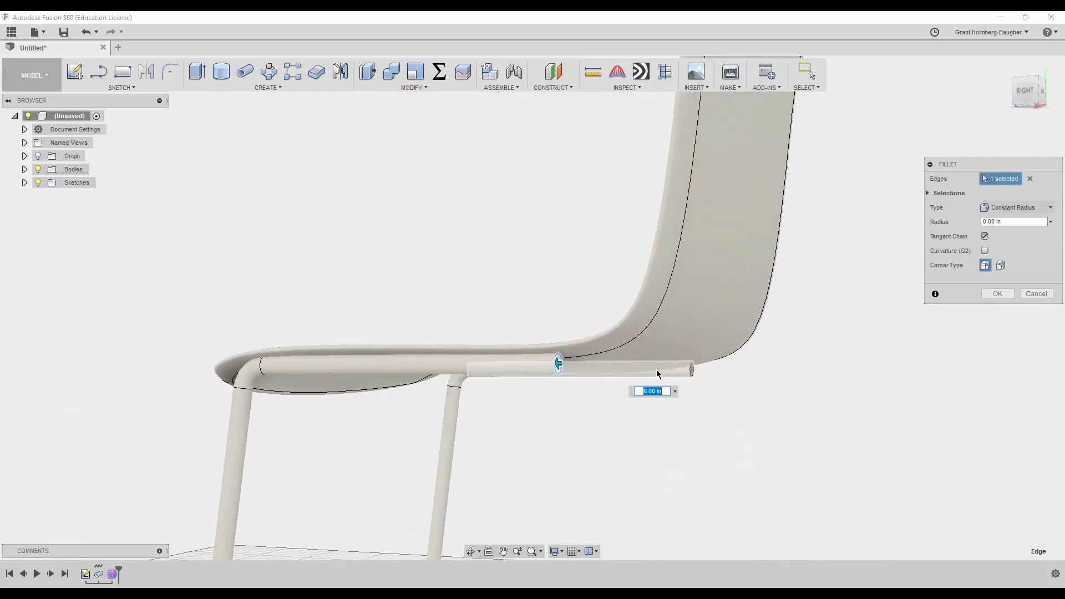
{"action": "left_click", "coordinate": [691, 369]}
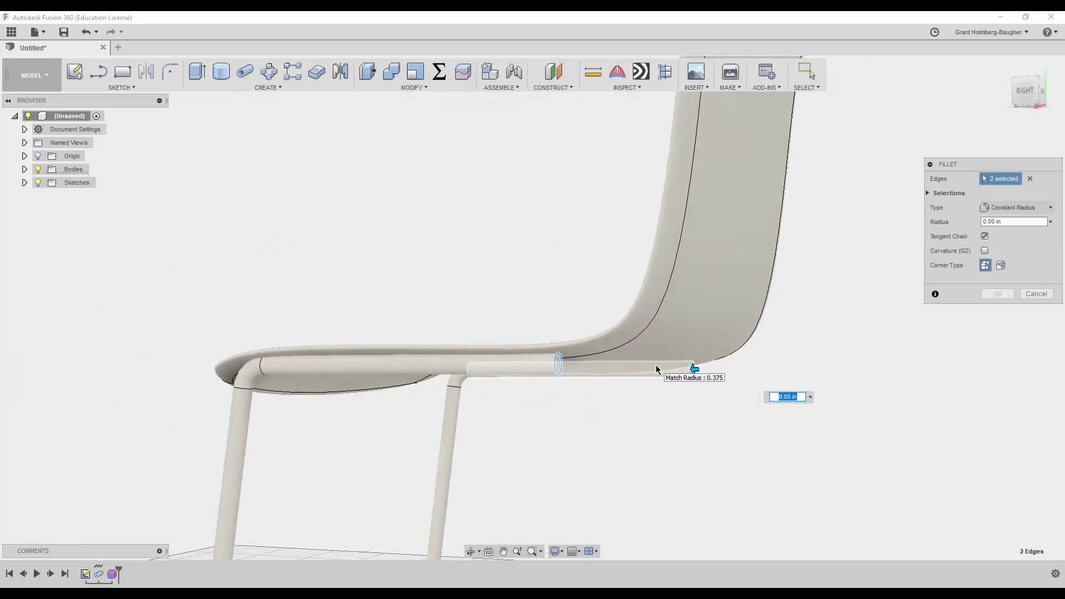
{"action": "type", "text": "5"}
{"action": "type", "text": ".75"}
{"action": "key", "text": "Return"}
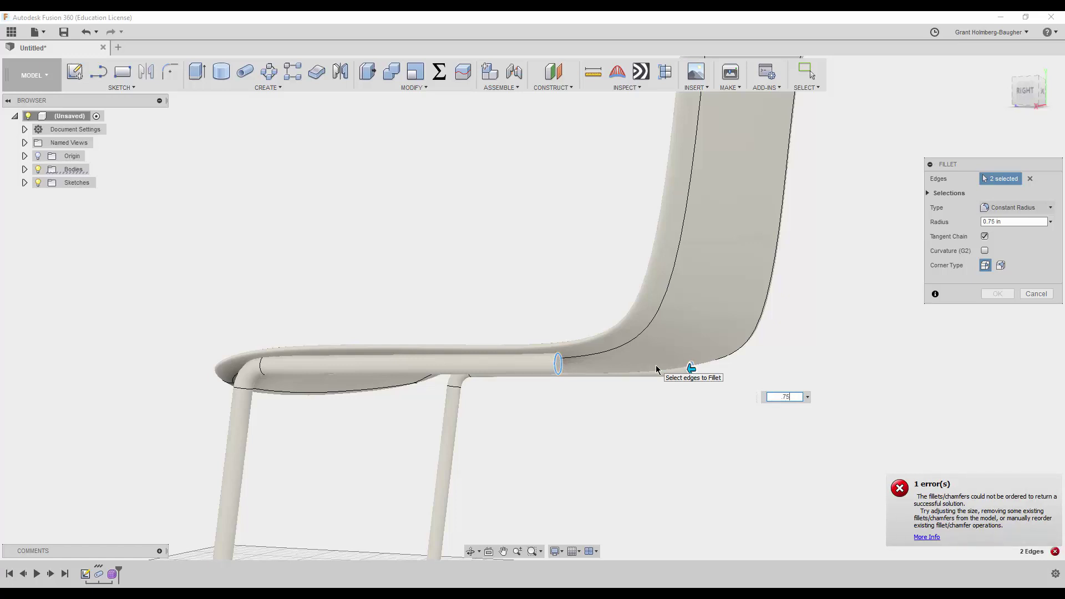
{"action": "type", "text": "/2"}
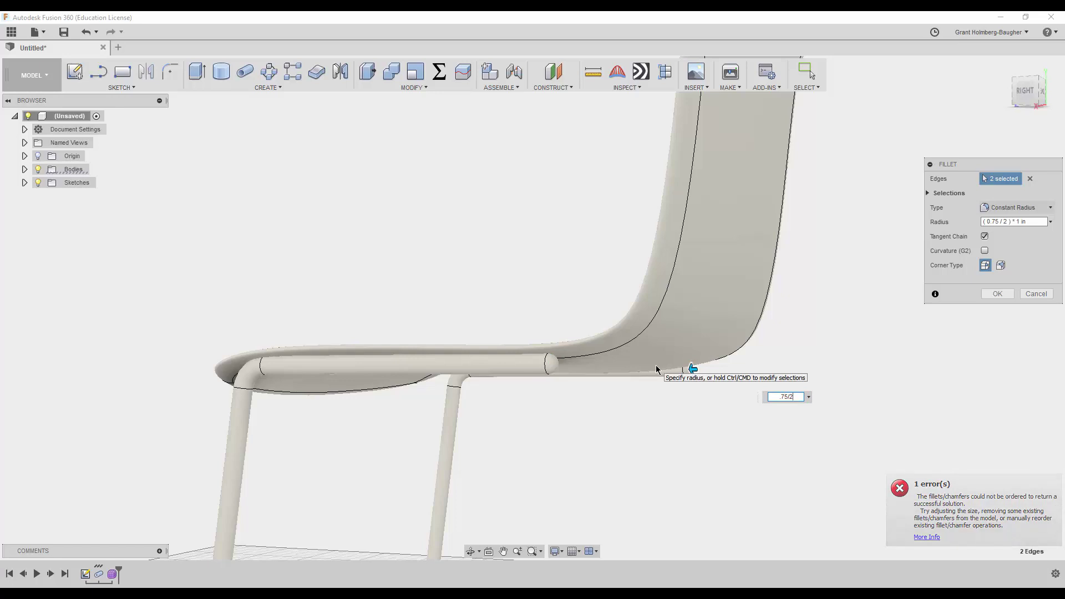
{"action": "key", "text": "Return"}
{"action": "mouse_move", "coordinate": [468, 271]}
{"action": "middle_mouse_down", "text": "shift"}
{"action": "mouse_move", "coordinate": [497, 253]}
{"action": "mouse_move", "coordinate": [468, 178]}
{"action": "mouse_move", "coordinate": [461, 273]}
{"action": "mouse_move", "coordinate": [468, 256]}
{"action": "middle_mouse_up", "text": "shift"}
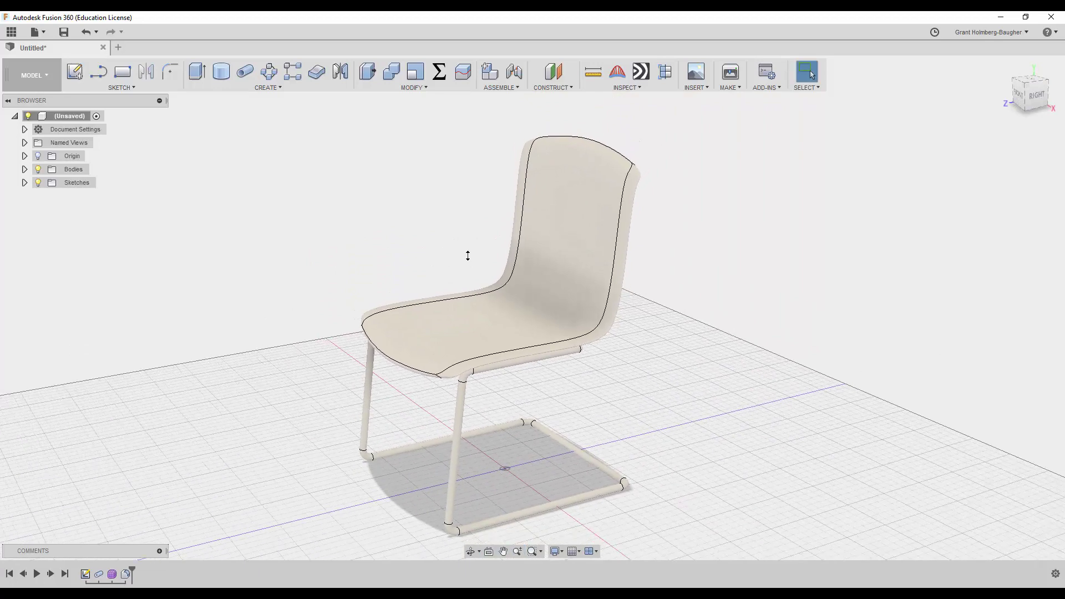
{"action": "key", "text": "a"}
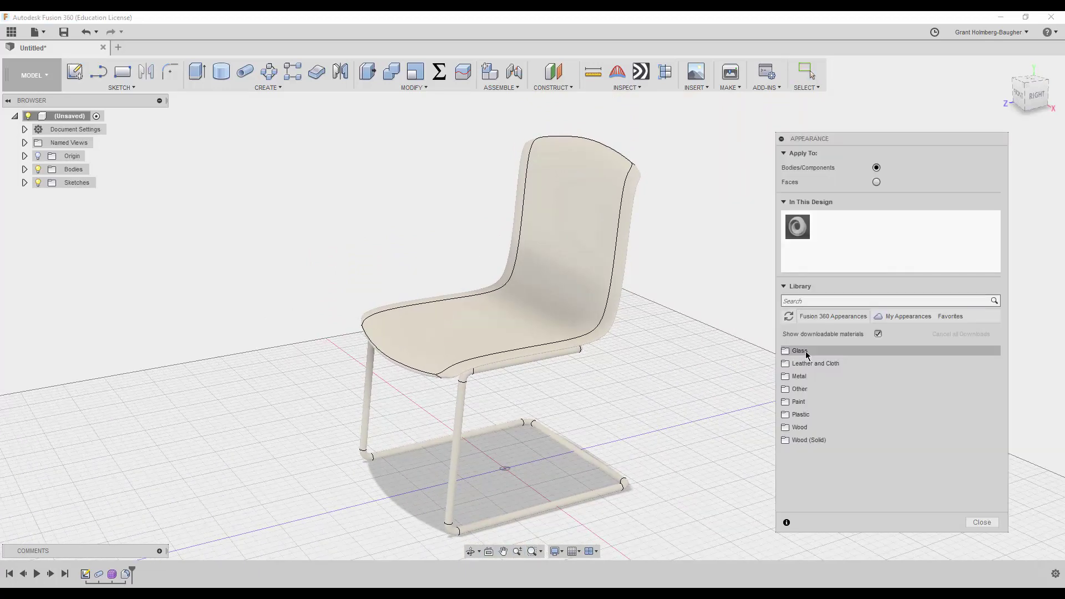
Step: Apply Plastic - Textured - Regular to the seat shell
{"action": "left_click", "coordinate": [804, 414]}
{"action": "left_click", "coordinate": [827, 440]}
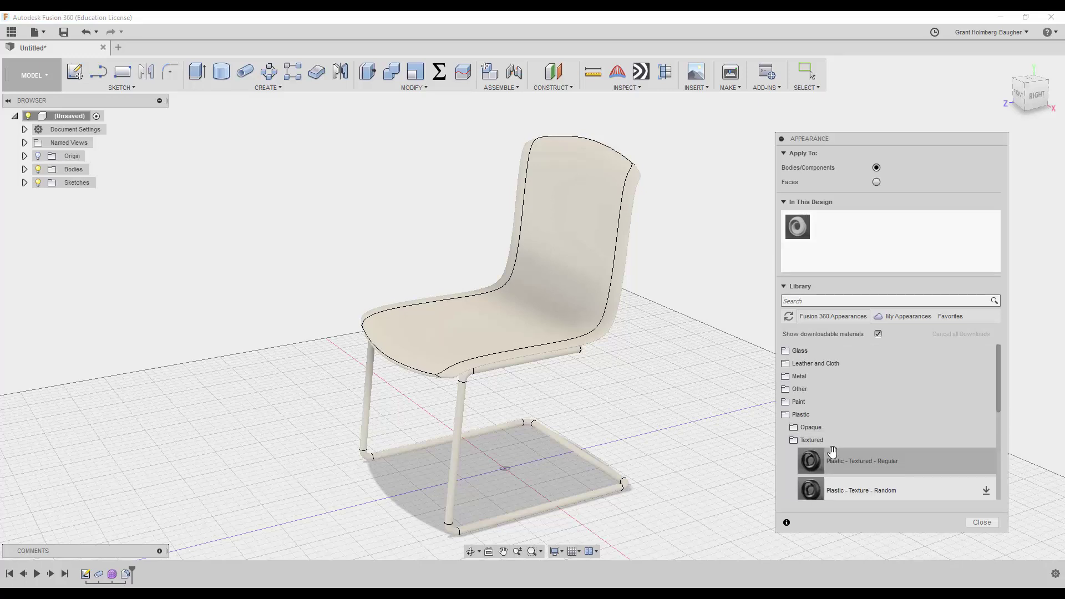
{"action": "mouse_move", "coordinate": [832, 452]}
{"action": "left_mouse_down"}
{"action": "mouse_move", "coordinate": [836, 232]}
{"action": "mouse_move", "coordinate": [620, 261]}
{"action": "left_mouse_up"}
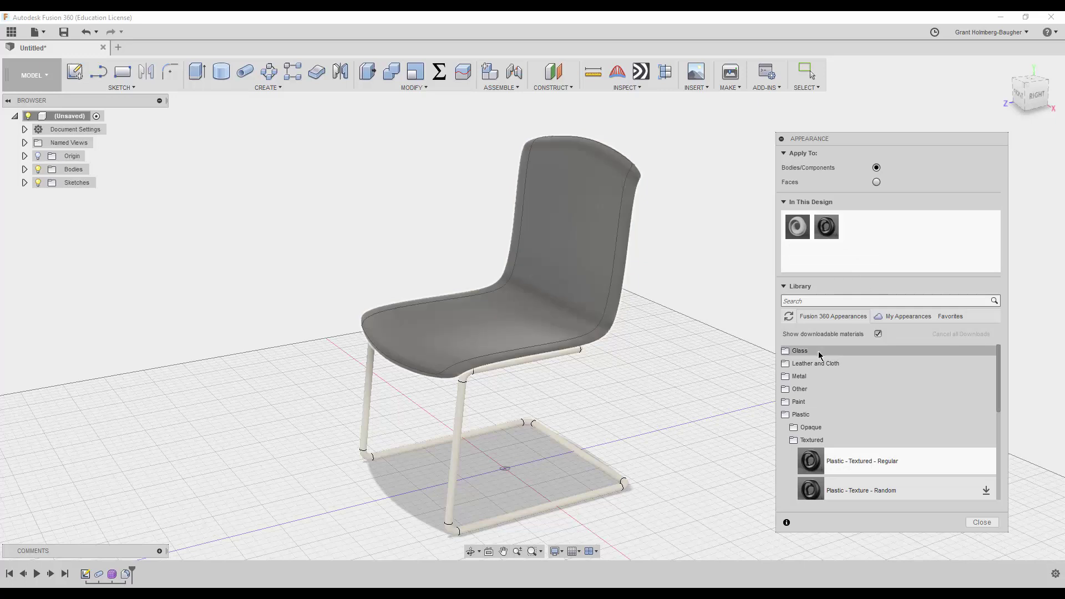
Step: Apply Stainless Steel - Brushed Linear Long to the chair frame
{"action": "left_click", "coordinate": [811, 377]}
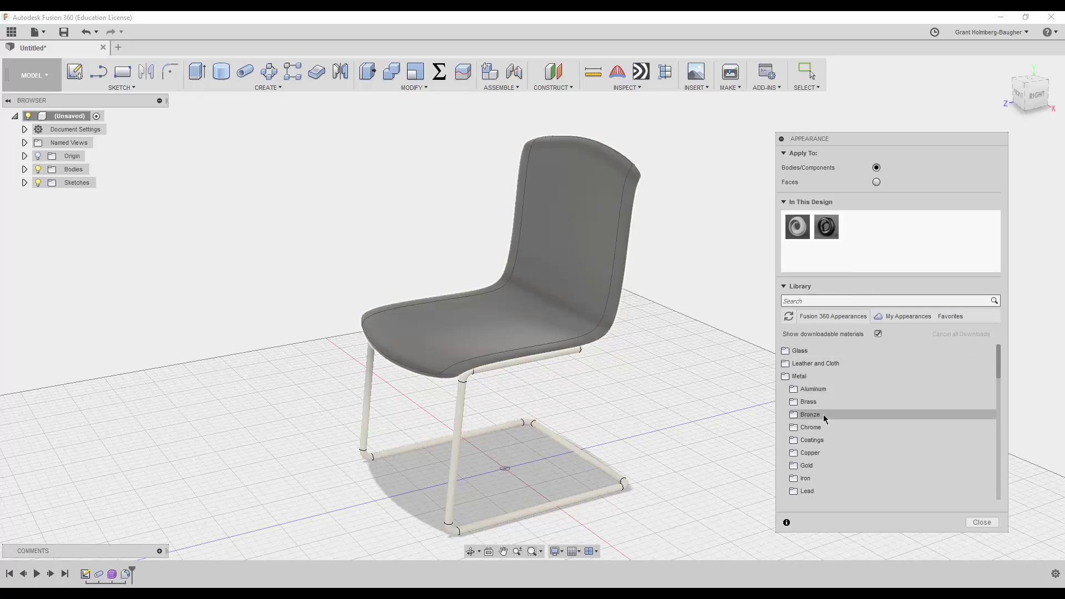
{"action": "scroll", "coordinate": [822, 441], "scroll_direction": "down", "scroll_amount": 3}
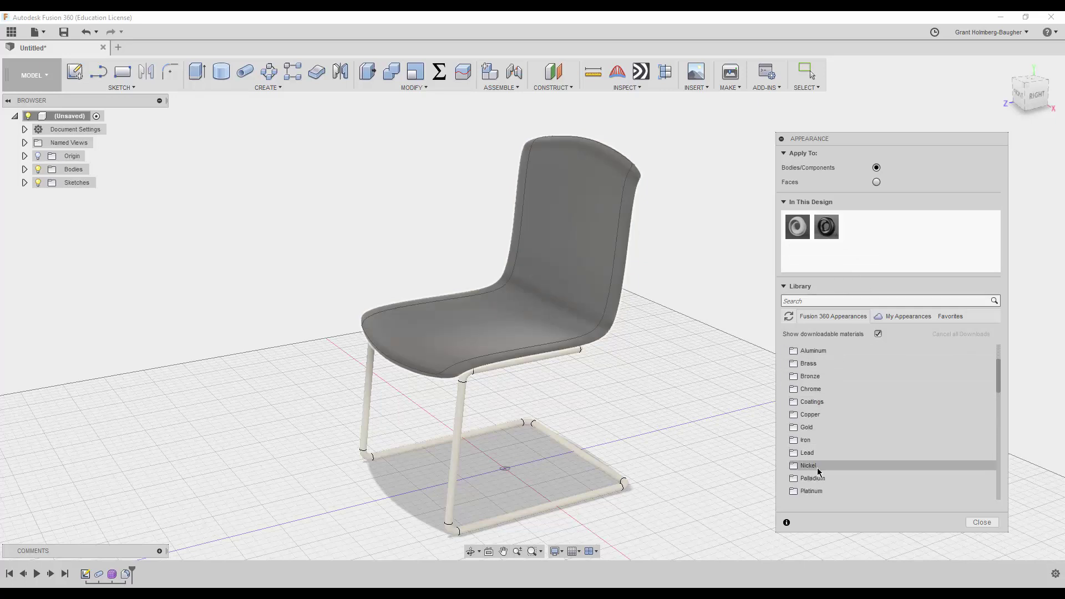
{"action": "scroll", "coordinate": [818, 472], "scroll_direction": "down", "scroll_amount": 1}
{"action": "scroll", "coordinate": [818, 472], "scroll_direction": "down", "scroll_amount": 4}
{"action": "scroll", "coordinate": [817, 471], "scroll_direction": "up", "scroll_amount": 3}
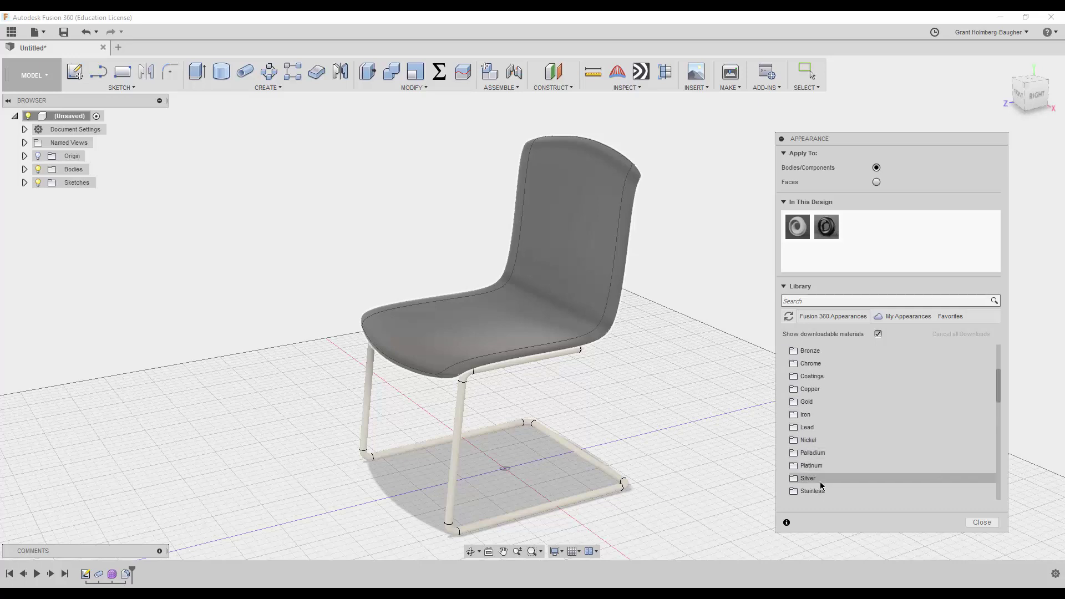
{"action": "left_click", "coordinate": [823, 491]}
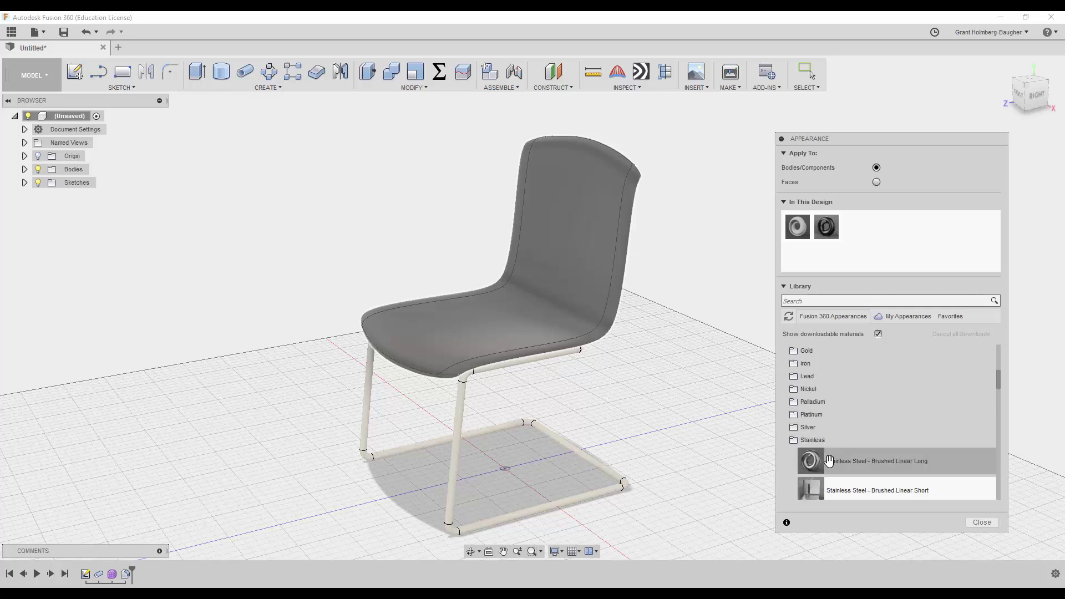
{"action": "left_click_drag", "start_coordinate": [828, 461], "coordinate": [561, 503]}
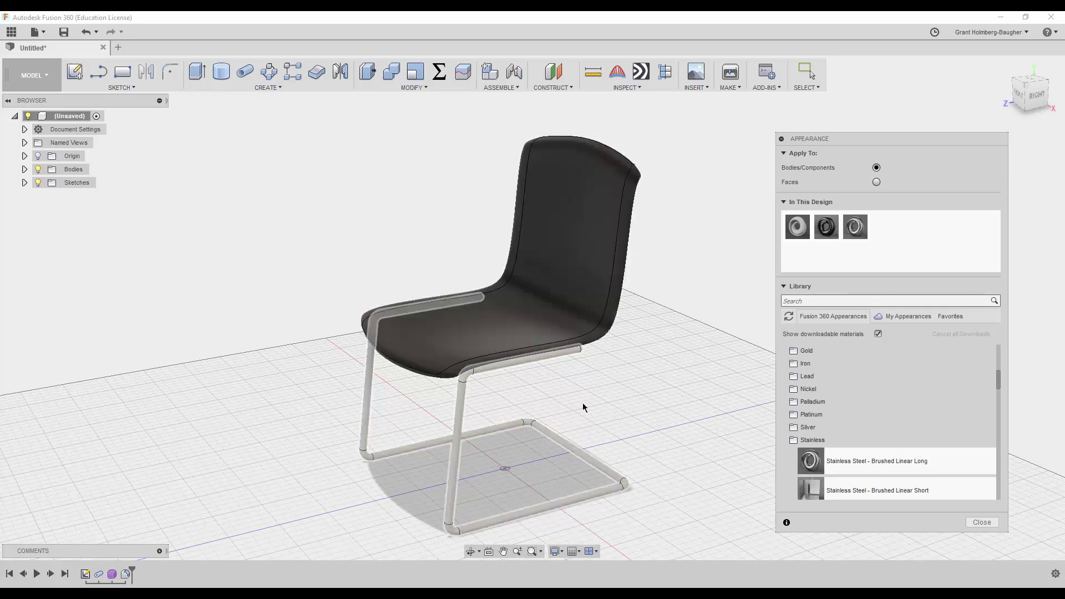
{"action": "middle_click_drag", "start_coordinate": [632, 375], "coordinate": [669, 367]}
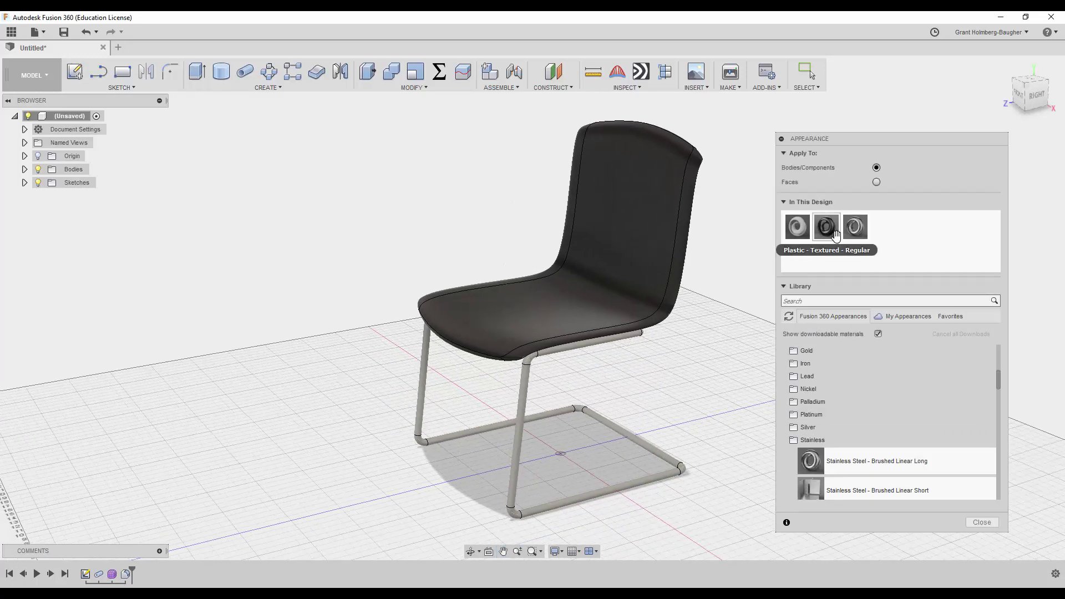
Step: Edit the seat shell form and bridge a front backrest face to its matching back face
{"action": "left_click", "coordinate": [981, 523]}
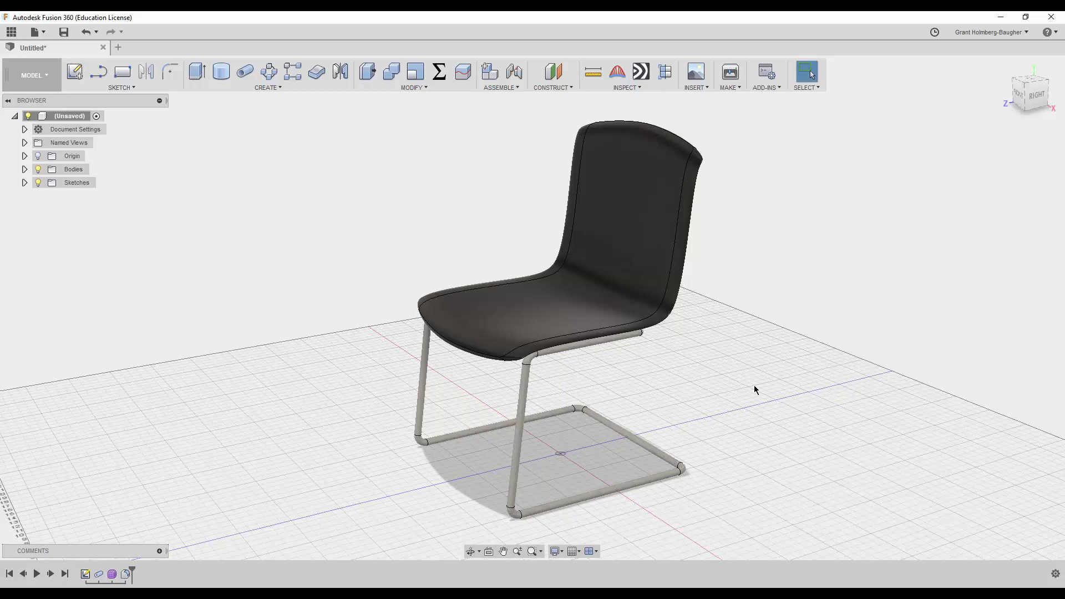
{"action": "mouse_move", "coordinate": [744, 373]}
{"action": "middle_mouse_down", "text": "shift"}
{"action": "mouse_move", "coordinate": [880, 329]}
{"action": "mouse_move", "coordinate": [871, 336]}
{"action": "mouse_move", "coordinate": [904, 307]}
{"action": "mouse_move", "coordinate": [897, 290]}
{"action": "mouse_move", "coordinate": [721, 355]}
{"action": "mouse_move", "coordinate": [175, 509]}
{"action": "middle_mouse_up", "text": "shift"}
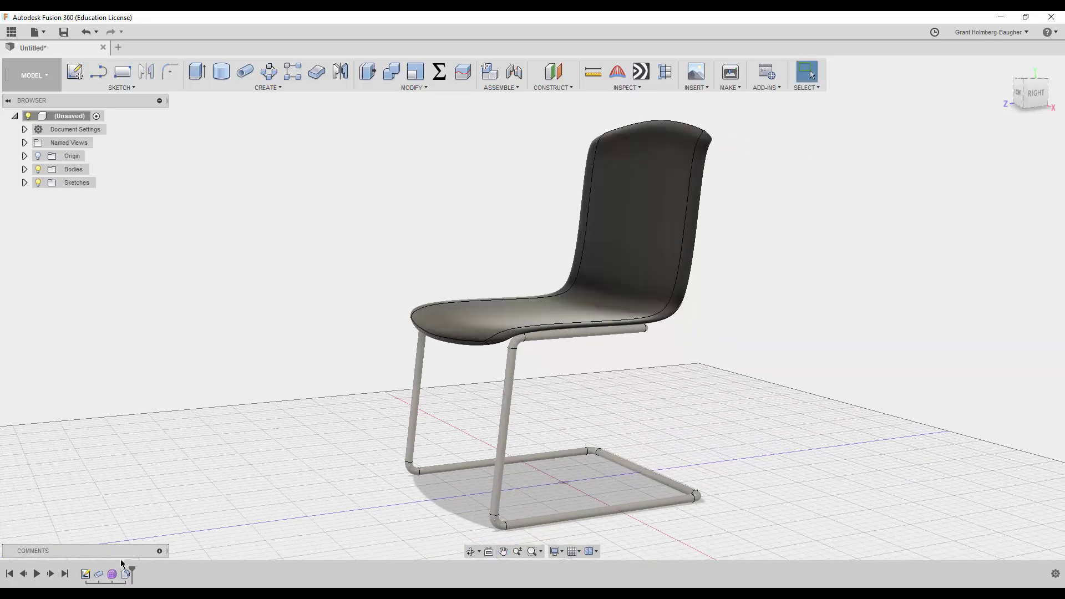
{"action": "double_click", "coordinate": [112, 574]}
{"action": "mouse_move", "coordinate": [217, 318]}
{"action": "middle_mouse_down", "text": "shift"}
{"action": "mouse_move", "coordinate": [202, 354]}
{"action": "mouse_move", "coordinate": [295, 263]}
{"action": "middle_mouse_up", "text": "shift"}
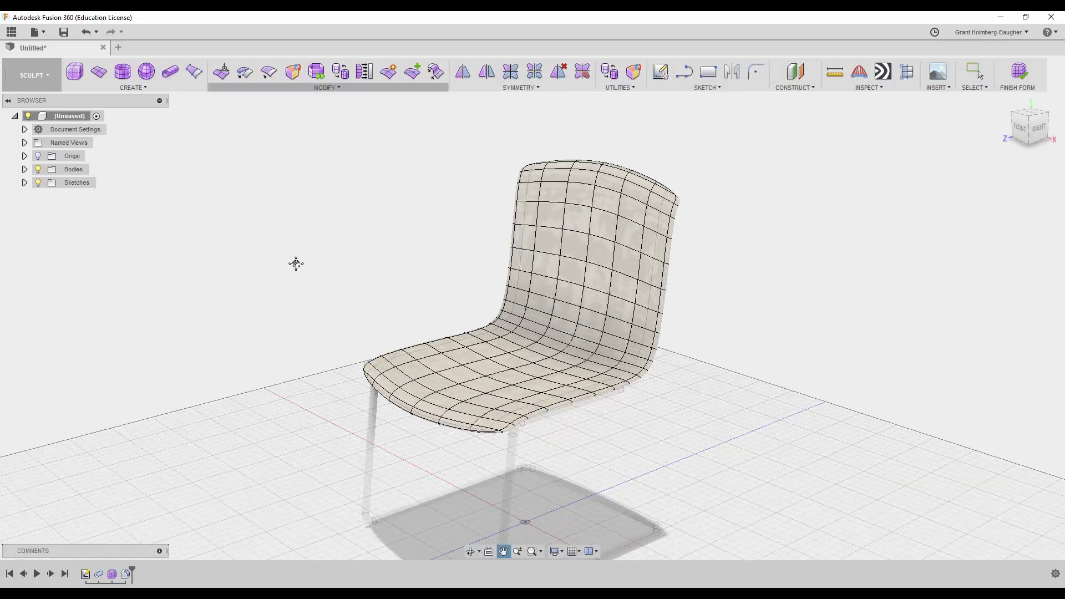
{"action": "scroll", "coordinate": [278, 268], "scroll_direction": "up", "scroll_amount": 5}
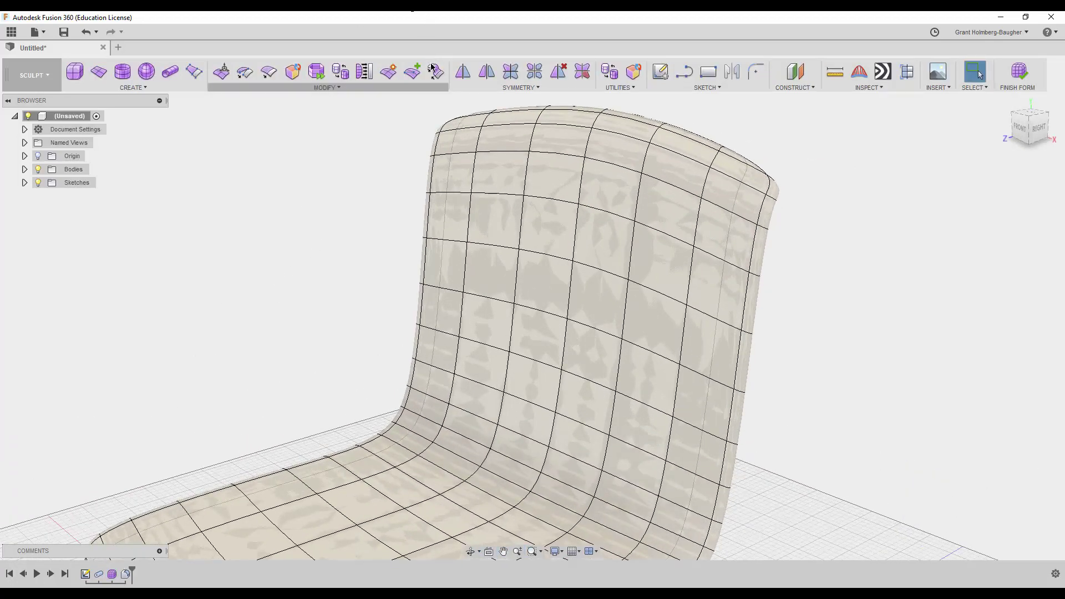
{"action": "left_click", "coordinate": [438, 73]}
{"action": "left_click", "coordinate": [499, 177]}
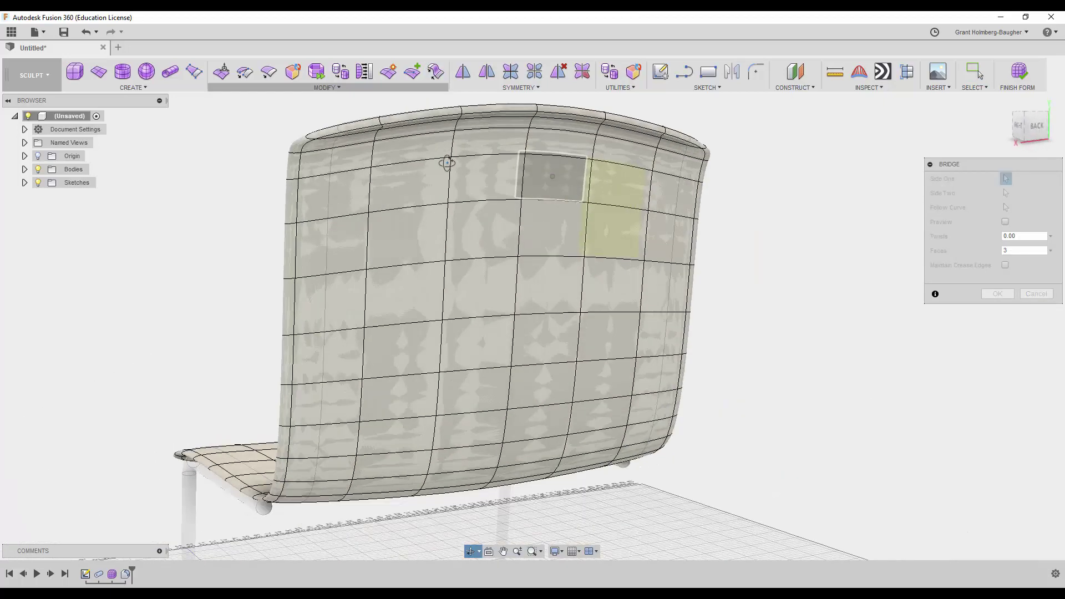
{"action": "middle_click_drag", "start_coordinate": [530, 195], "coordinate": [610, 173], "text": "shift"}
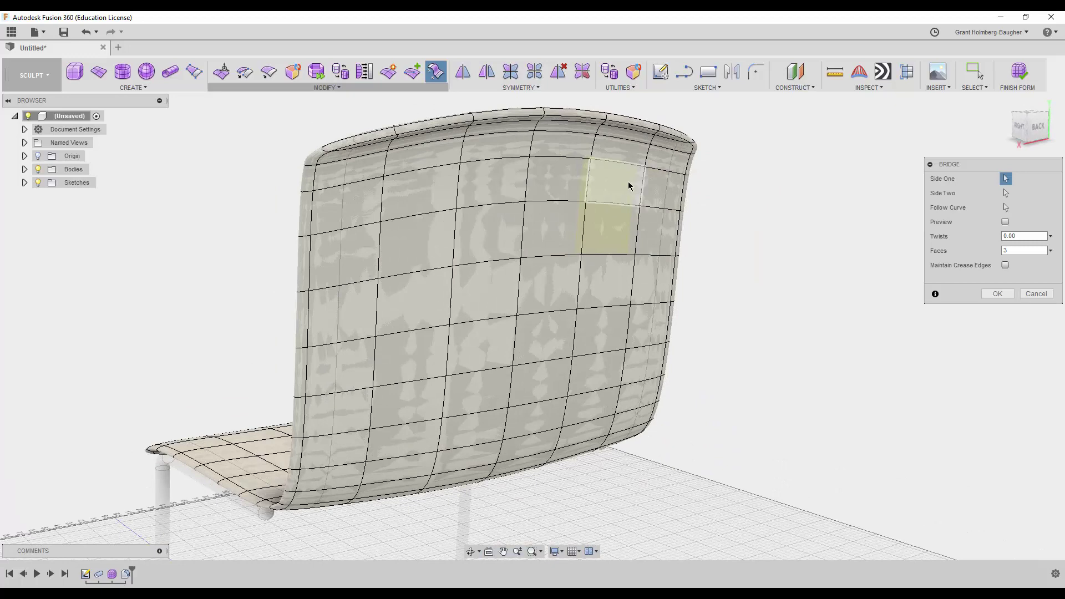
{"action": "left_click", "coordinate": [617, 236]}
{"action": "right_click", "coordinate": [714, 194]}
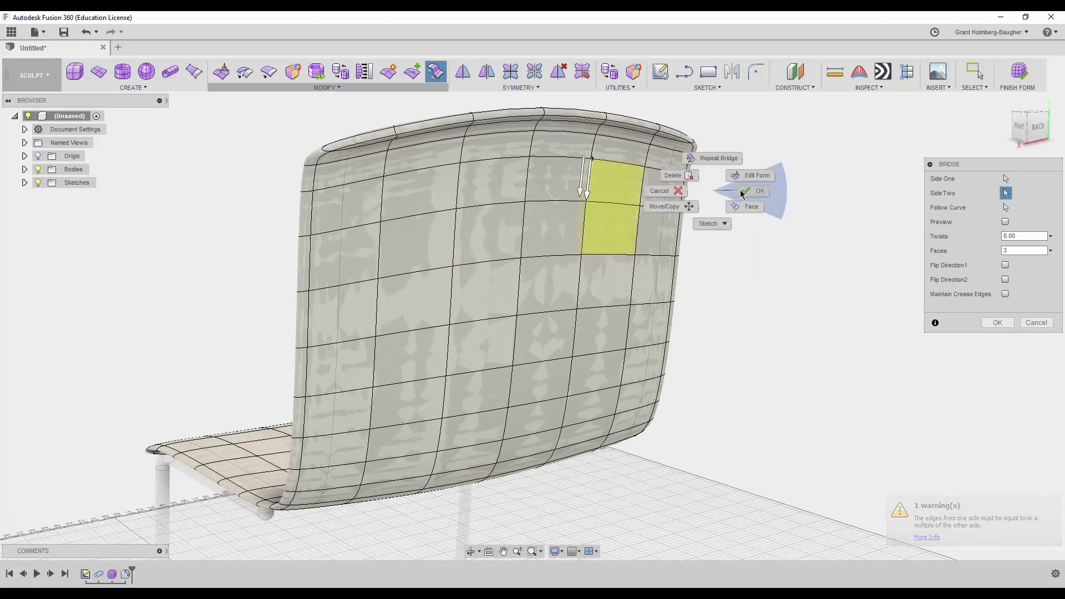
{"action": "left_click", "coordinate": [742, 194]}
Step: Apply Mirror - Internal symmetry to the seat shell form
{"action": "middle_click_drag", "start_coordinate": [713, 185], "coordinate": [800, 190], "text": "shift"}
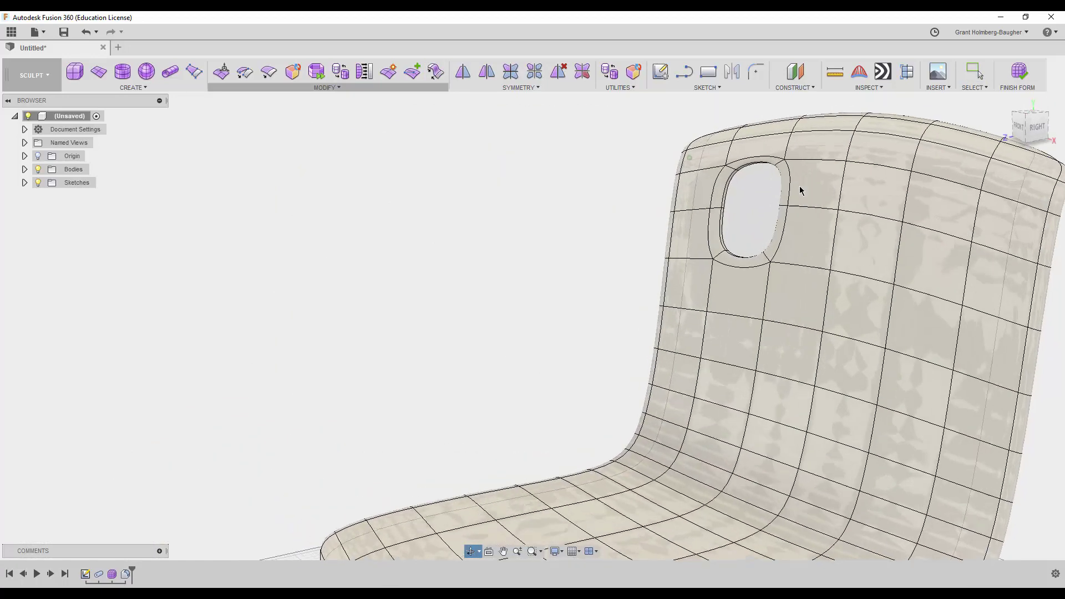
{"action": "key", "text": "F6"}
{"action": "middle_click_drag", "start_coordinate": [793, 152], "coordinate": [689, 151]}
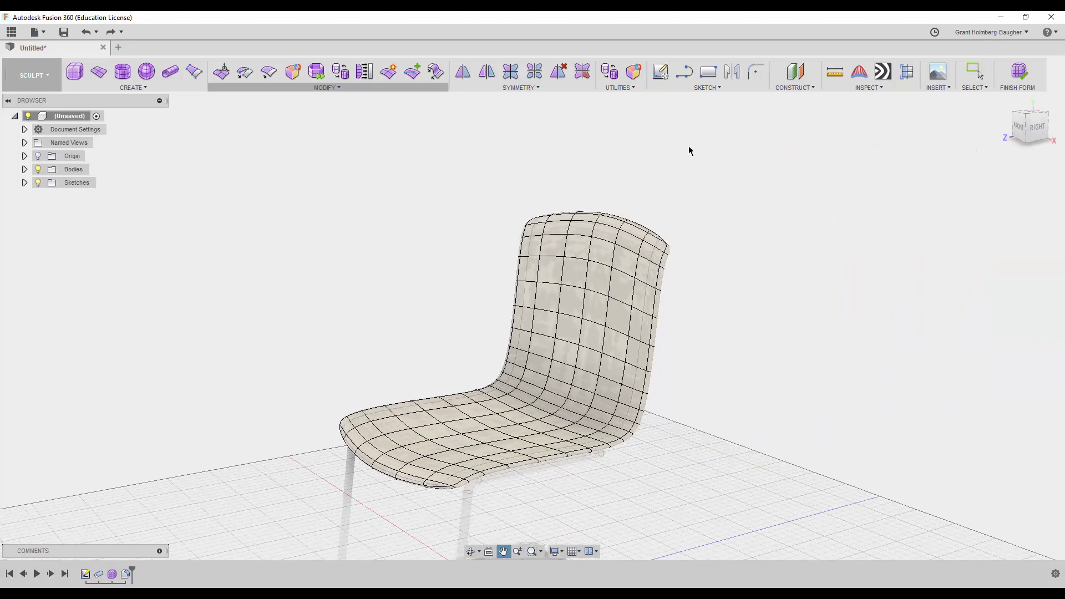
{"action": "scroll", "coordinate": [689, 166], "scroll_direction": "up", "scroll_amount": 3}
{"action": "left_click", "coordinate": [468, 77]}
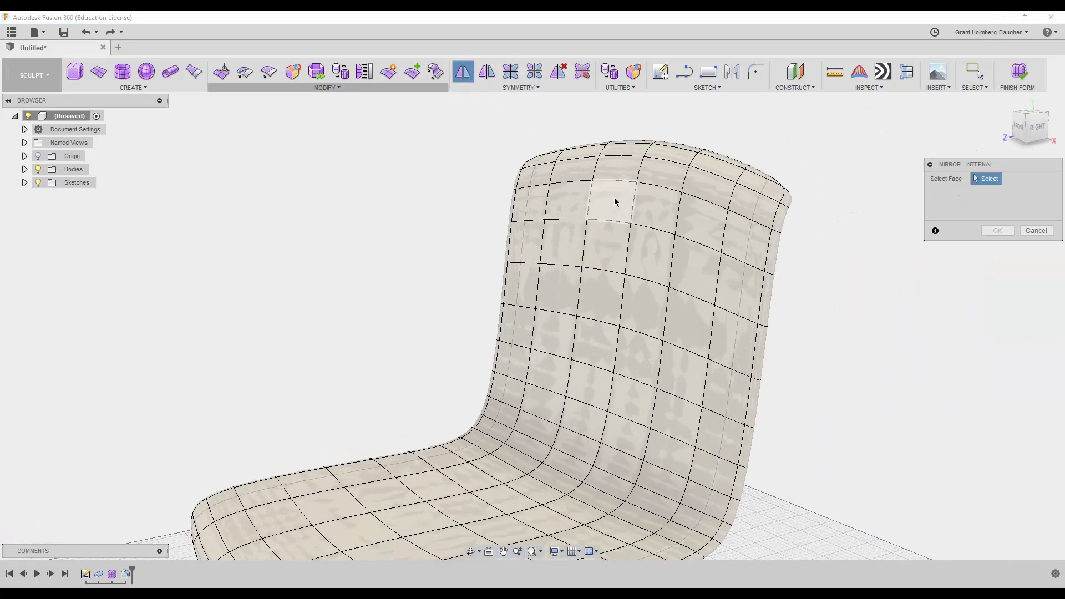
{"action": "left_click", "coordinate": [613, 202]}
{"action": "right_click", "coordinate": [637, 203]}
{"action": "left_click", "coordinate": [697, 212]}
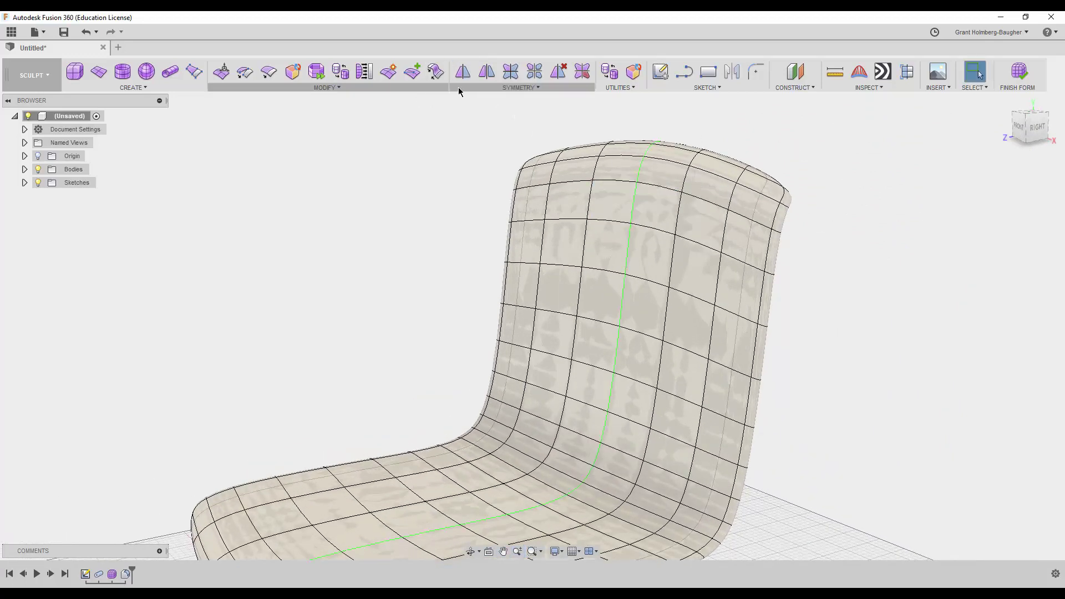
Step: Bridge two upper front backrest faces to the back face, cutting the mirrored hand-holes
{"action": "left_click", "coordinate": [437, 75]}
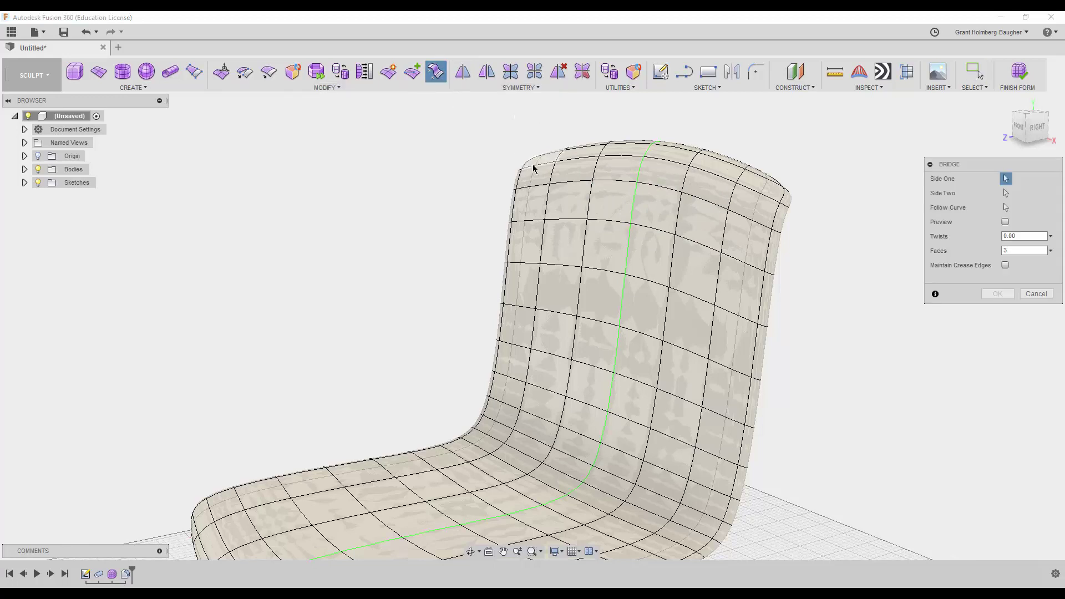
{"action": "left_click", "coordinate": [578, 216]}
{"action": "left_click", "coordinate": [573, 239]}
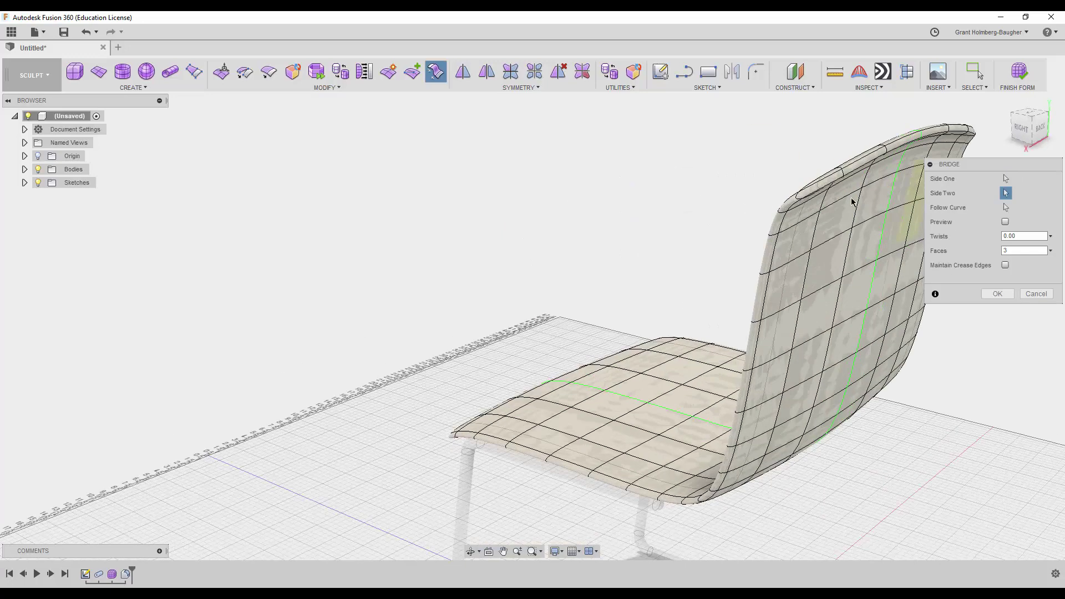
{"action": "middle_click_drag", "start_coordinate": [793, 199], "coordinate": [809, 209], "text": "shift"}
{"action": "left_click", "coordinate": [796, 258]}
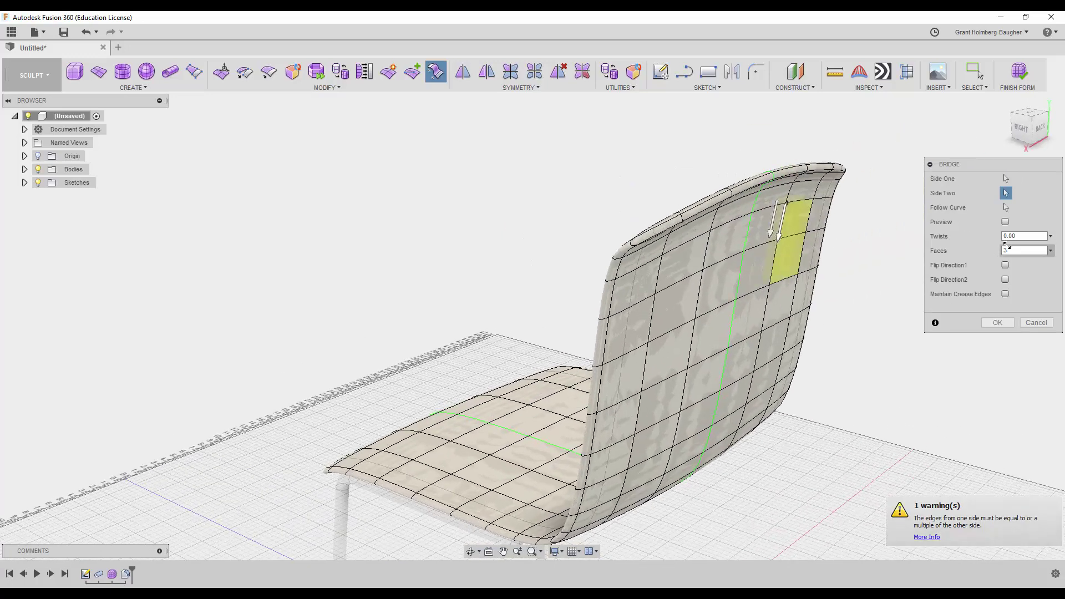
{"action": "left_click", "coordinate": [1025, 250]}
{"action": "type", "text": "2"}
{"action": "key", "text": "Return"}
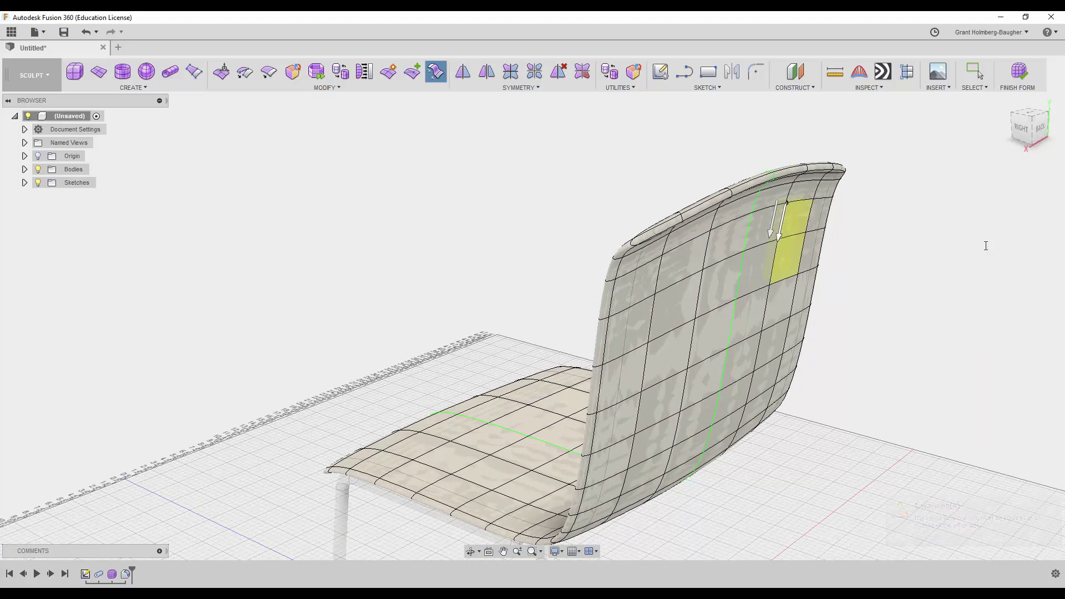
Step: Check the hand-holes from behind and in front, then finish the form
{"action": "mouse_move", "coordinate": [936, 240]}
{"action": "middle_mouse_down", "text": "shift"}
{"action": "mouse_move", "coordinate": [941, 232]}
{"action": "mouse_move", "coordinate": [946, 266]}
{"action": "middle_mouse_up", "text": "shift"}
{"action": "scroll", "coordinate": [947, 266], "scroll_direction": "down", "scroll_amount": 5}
{"action": "middle_click_drag", "start_coordinate": [878, 225], "coordinate": [916, 215], "text": "shift"}
{"action": "scroll", "coordinate": [889, 214], "scroll_direction": "up", "scroll_amount": 2}
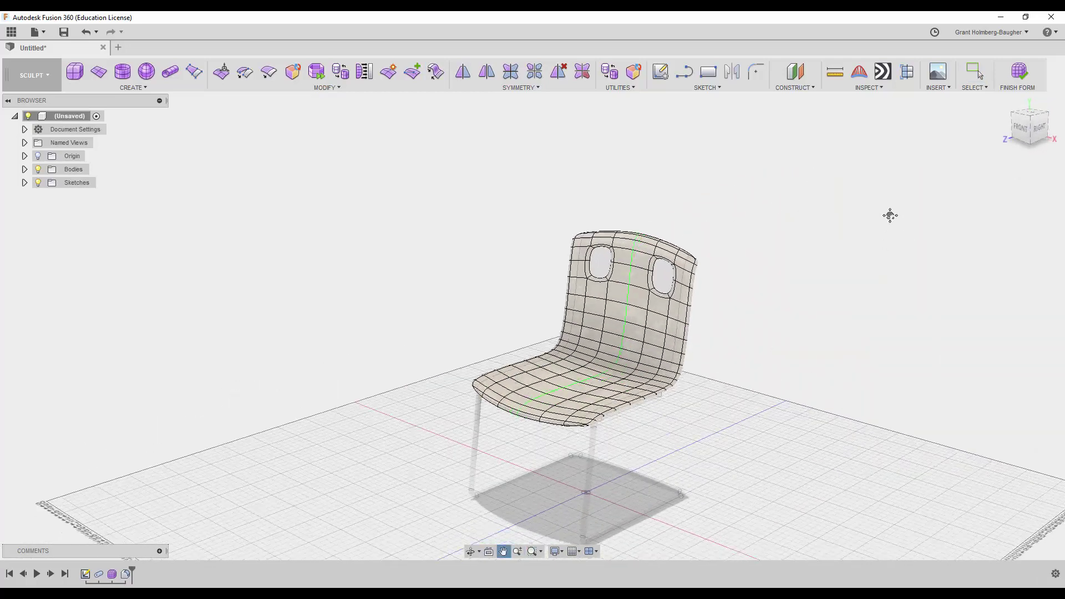
{"action": "scroll", "coordinate": [896, 226], "scroll_direction": "up", "scroll_amount": 3}
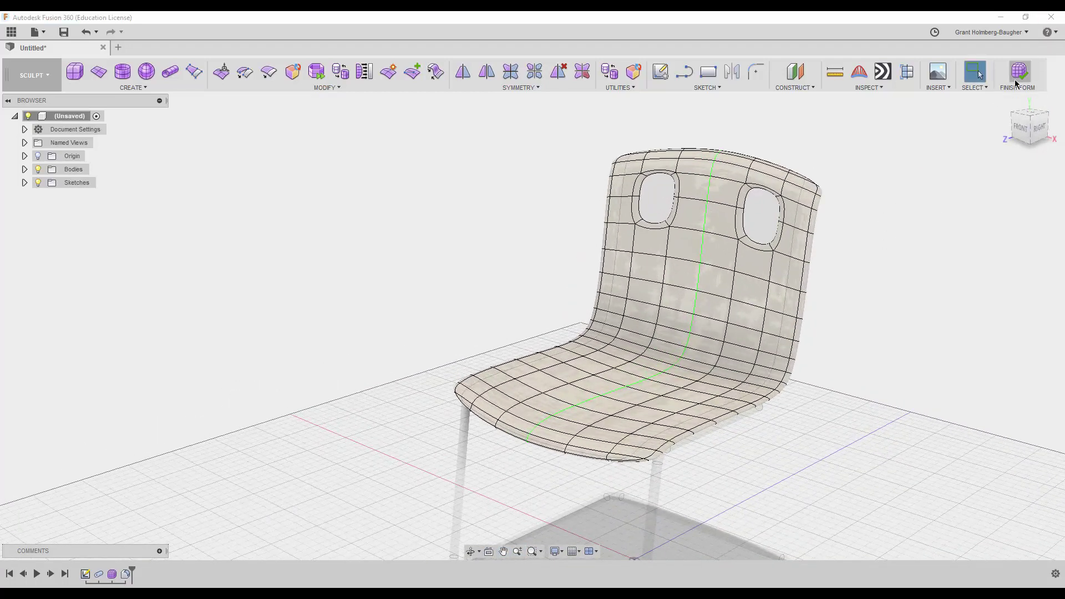
{"action": "left_click", "coordinate": [1015, 84]}
{"action": "mouse_move", "coordinate": [911, 135]}
{"action": "middle_mouse_down", "text": "shift"}
{"action": "mouse_move", "coordinate": [913, 148]}
{"action": "mouse_move", "coordinate": [884, 101]}
{"action": "middle_mouse_up", "text": "shift"}
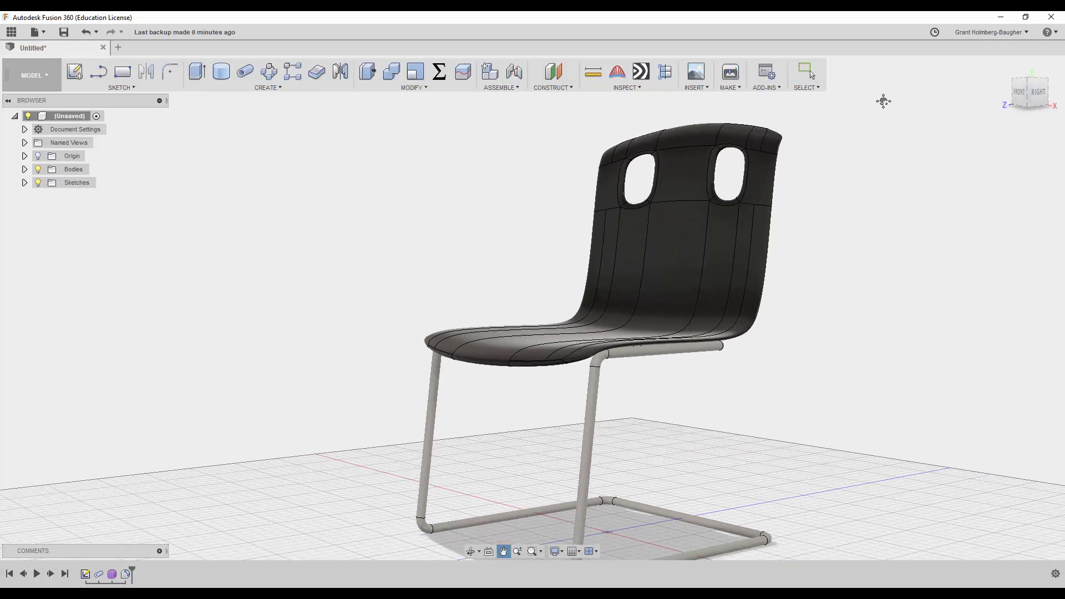
Step: Undo Finish Form and the backrest bridges, finish the form again, and expand Bodies
{"action": "key", "text": "ctrl+z"}
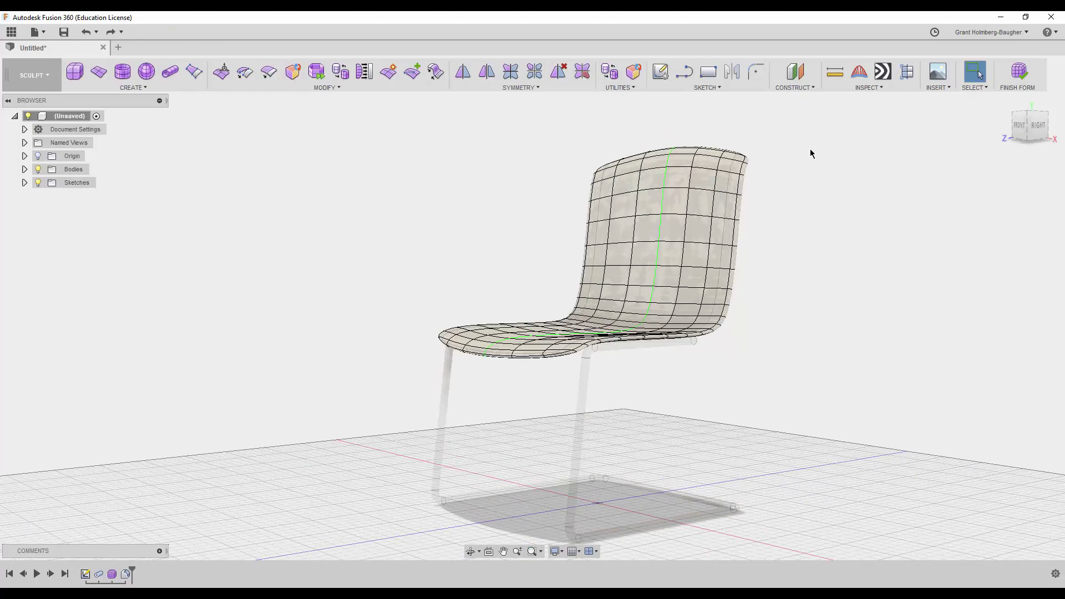
{"action": "key", "text": "ctrl+z"}
{"action": "key", "text": "ctrl+z"}
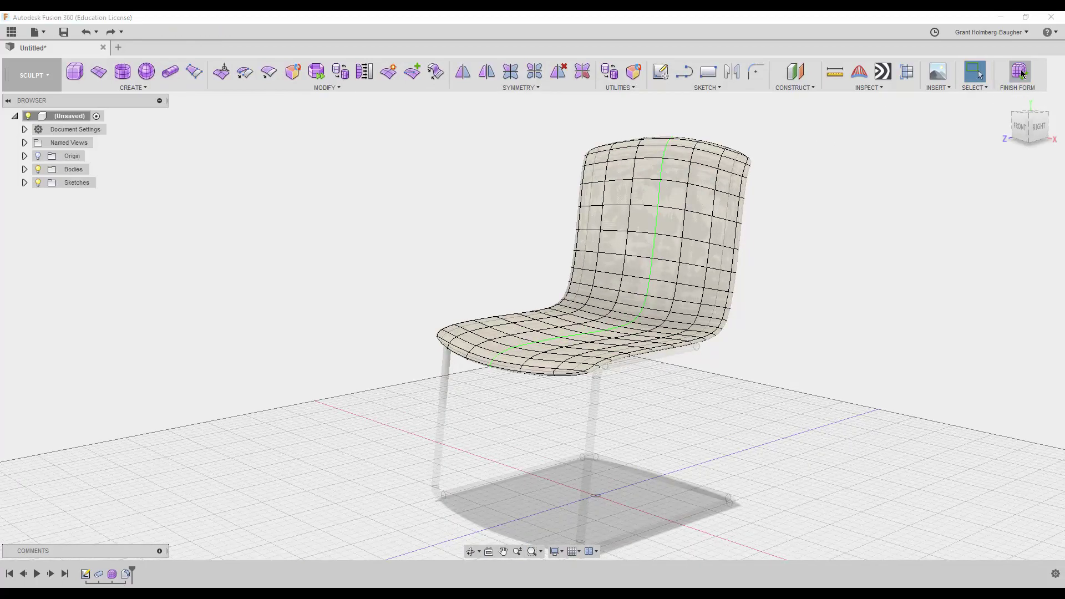
{"action": "left_click", "coordinate": [1022, 72]}
{"action": "mouse_move", "coordinate": [692, 133]}
{"action": "middle_mouse_down", "text": "shift"}
{"action": "mouse_move", "coordinate": [725, 121]}
{"action": "mouse_move", "coordinate": [754, 133]}
{"action": "mouse_move", "coordinate": [670, 116]}
{"action": "mouse_move", "coordinate": [652, 126]}
{"action": "mouse_move", "coordinate": [696, 133]}
{"action": "mouse_move", "coordinate": [631, 141]}
{"action": "middle_mouse_up", "text": "shift"}
{"action": "scroll", "coordinate": [696, 133], "scroll_direction": "down", "scroll_amount": 2}
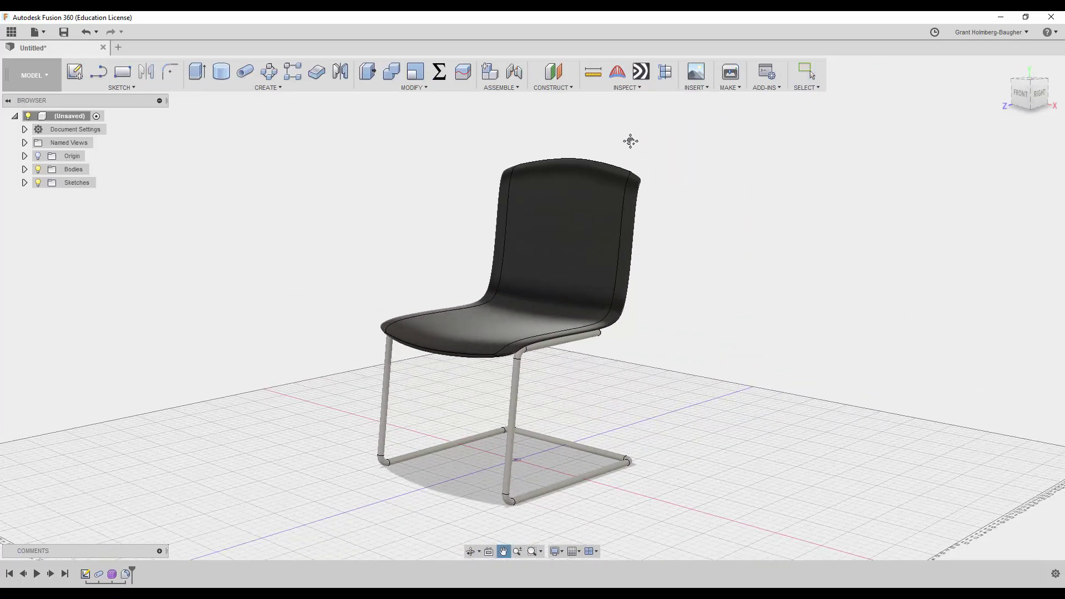
{"action": "left_click", "coordinate": [25, 169]}
Step: Copy and paste both chair bodies to create a second chair
{"action": "left_click", "coordinate": [78, 182]}
{"action": "left_click", "coordinate": [78, 195], "text": "shift"}
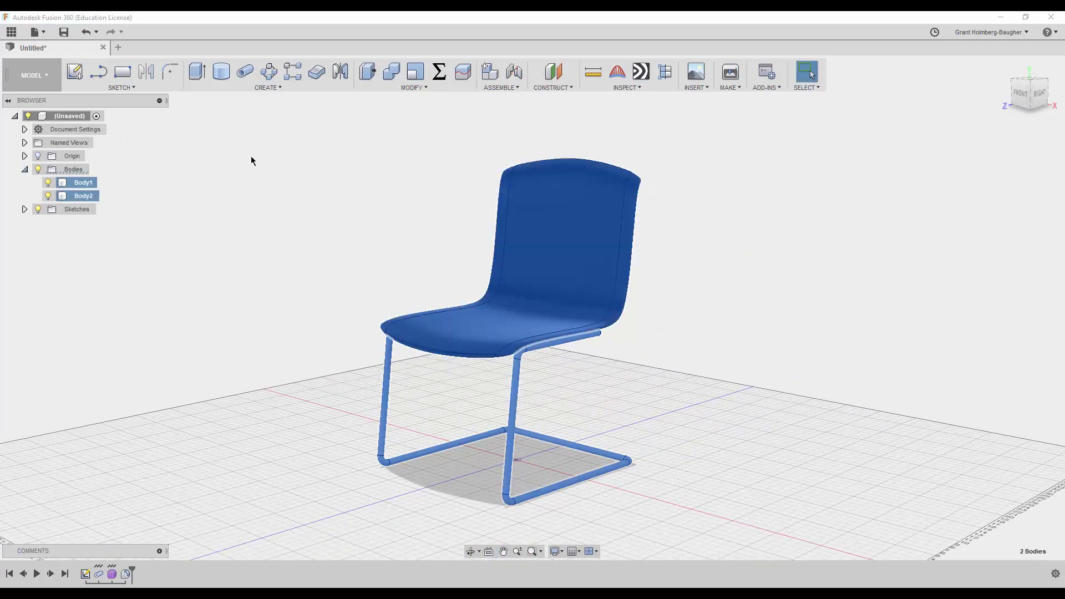
{"action": "key", "text": "ctrl+c"}
{"action": "key", "text": "ctrl+v"}
Step: Rotate the copied chair -150° about Y and move it to X -16.946 in, Z 8.042 in
{"action": "left_click_drag", "start_coordinate": [535, 438], "coordinate": [792, 450]}
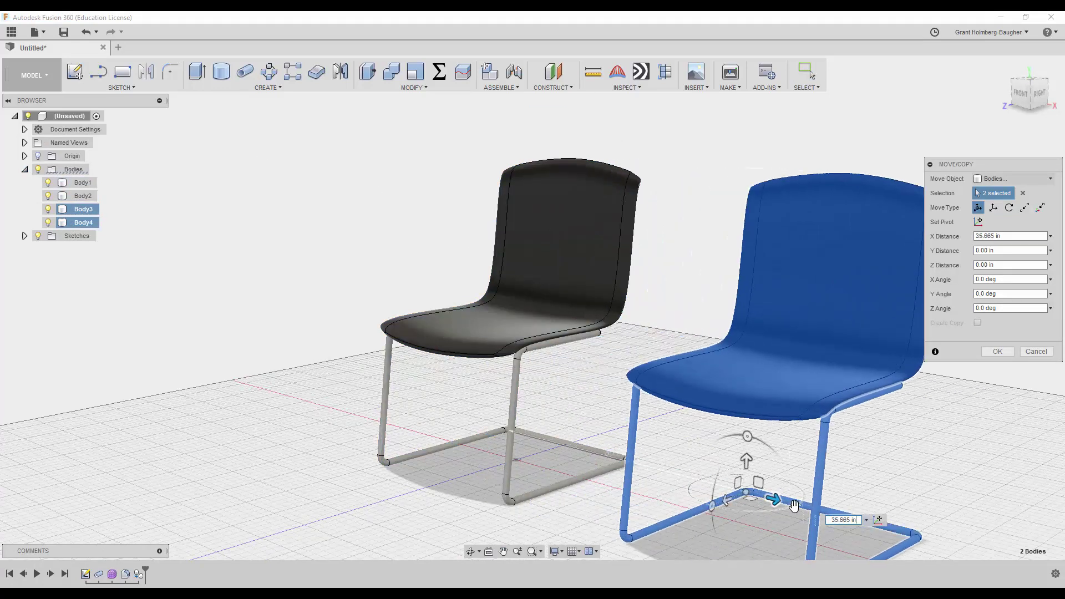
{"action": "left_click_drag", "start_coordinate": [712, 506], "coordinate": [720, 488]}
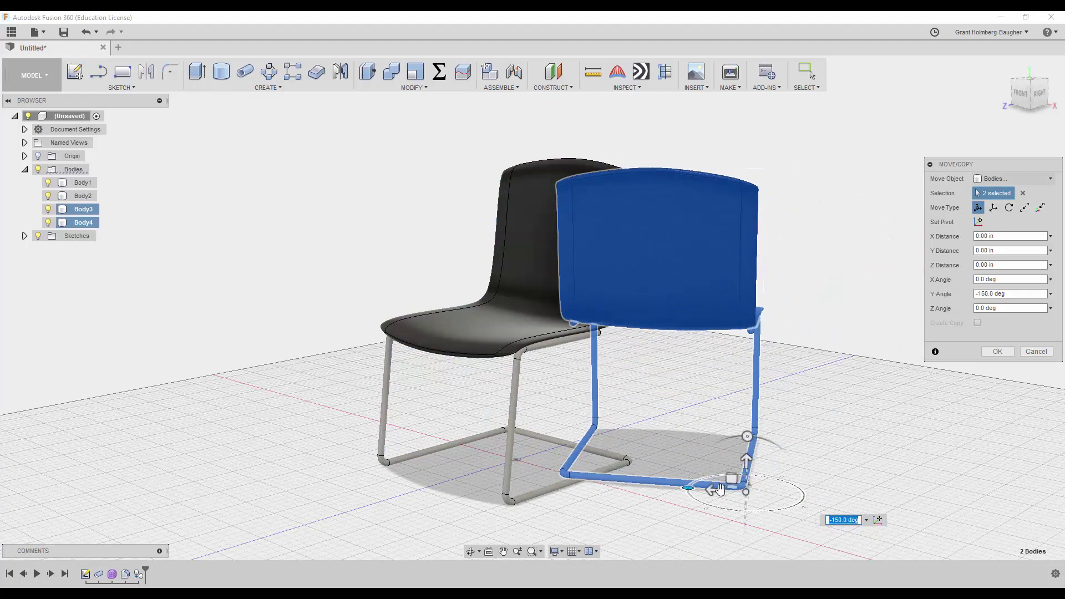
{"action": "middle_click_drag", "start_coordinate": [732, 487], "coordinate": [765, 483], "text": "shift"}
{"action": "left_click_drag", "start_coordinate": [765, 482], "coordinate": [845, 441]}
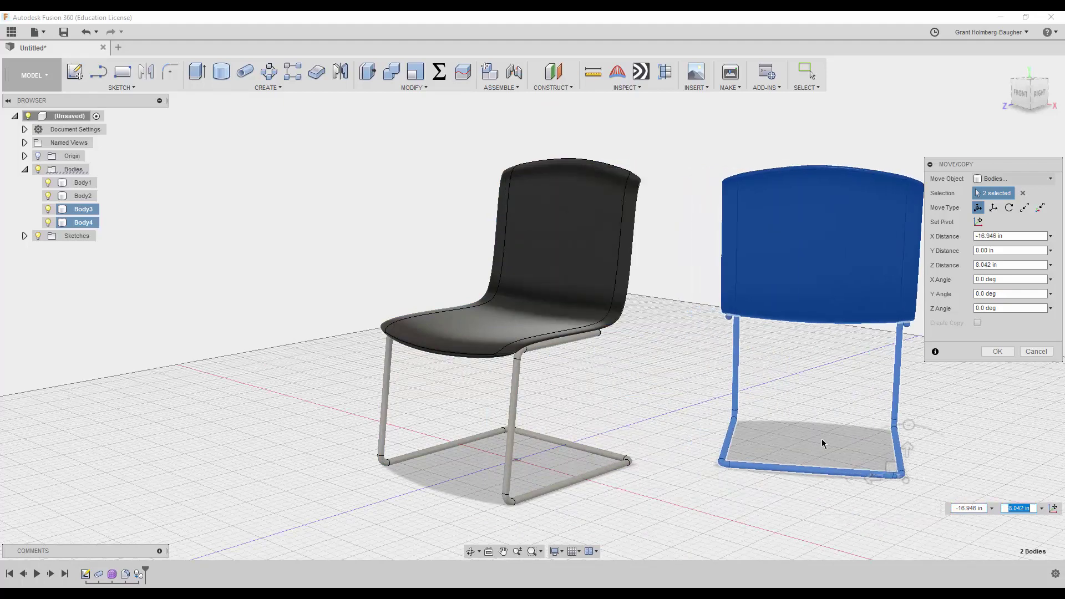
{"action": "middle_click_drag", "start_coordinate": [846, 441], "coordinate": [858, 339], "text": "shift"}
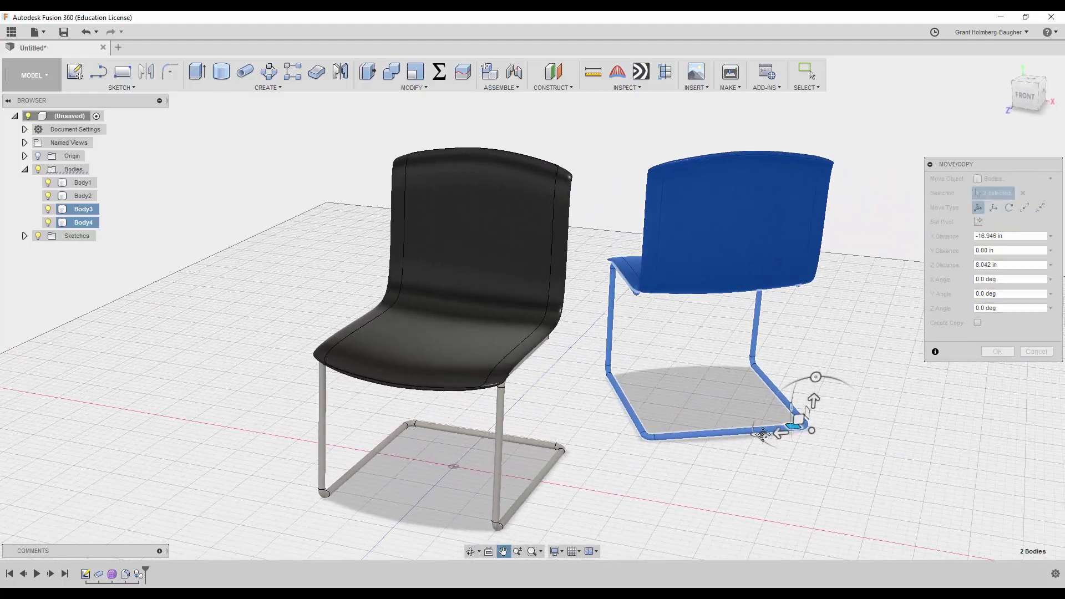
{"action": "key", "text": "Return"}
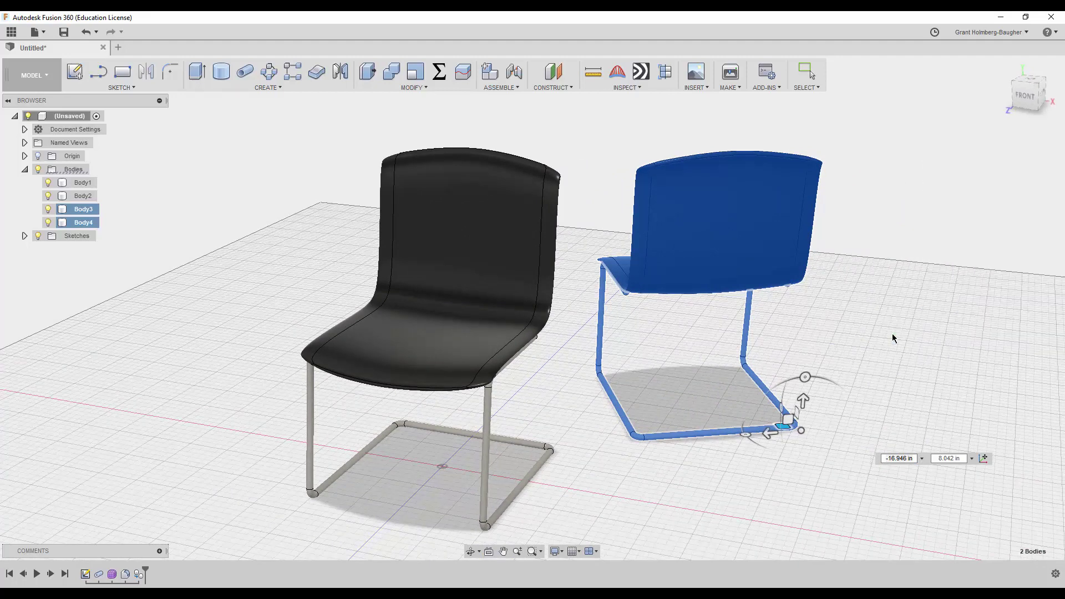
Step: Create a 14.142 in diameter, 5 in high cylinder on the ground plane named light
{"action": "left_click", "coordinate": [222, 72]}
{"action": "left_click", "coordinate": [452, 477]}
{"action": "scroll", "coordinate": [435, 444], "scroll_direction": "down", "scroll_amount": 5}
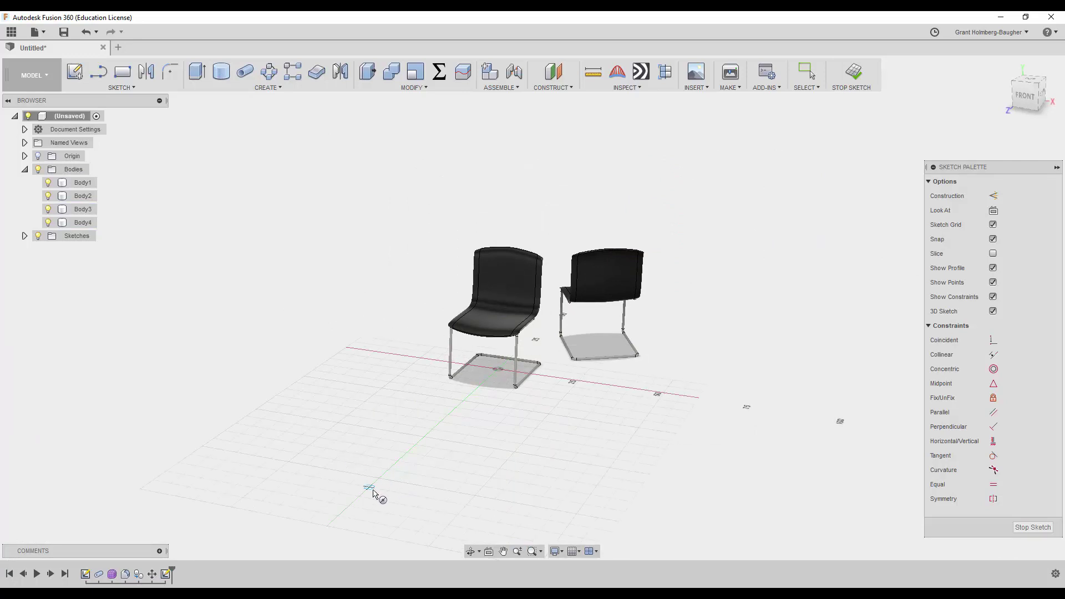
{"action": "left_click", "coordinate": [378, 502]}
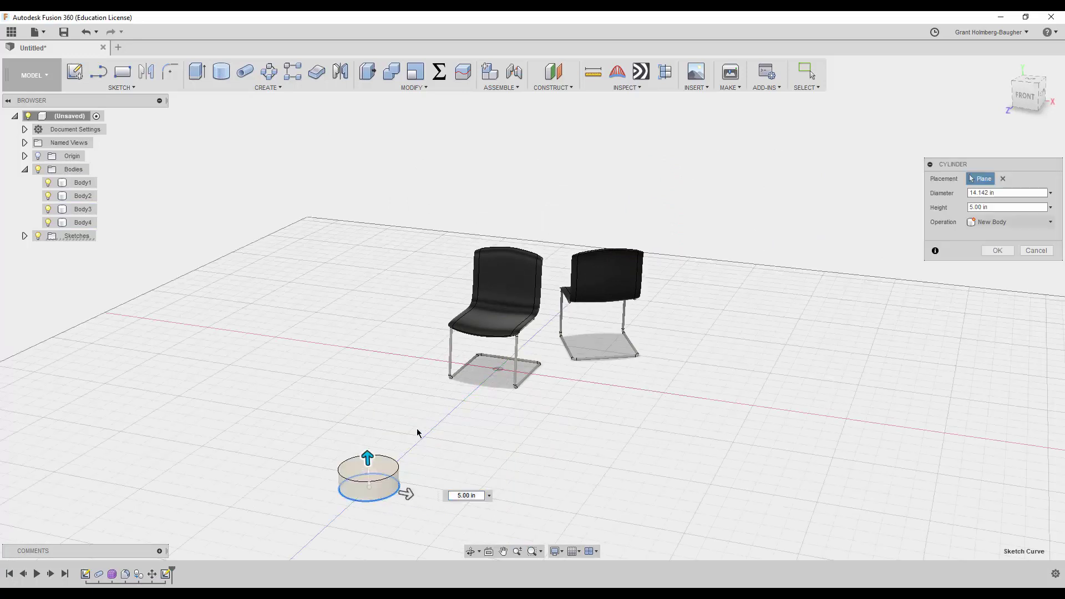
{"action": "key", "text": "Return"}
{"action": "double_click", "coordinate": [84, 235]}
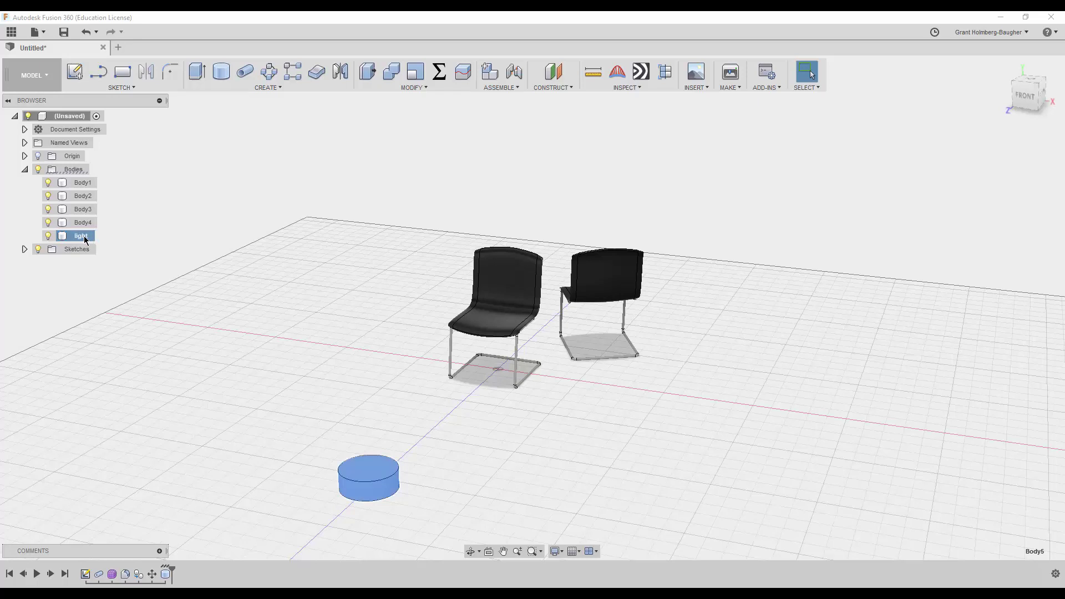
{"action": "key", "text": "Return"}
Step: Tilt the light cylinder 38.1° about X
{"action": "right_click", "coordinate": [74, 237]}
{"action": "left_click", "coordinate": [200, 451]}
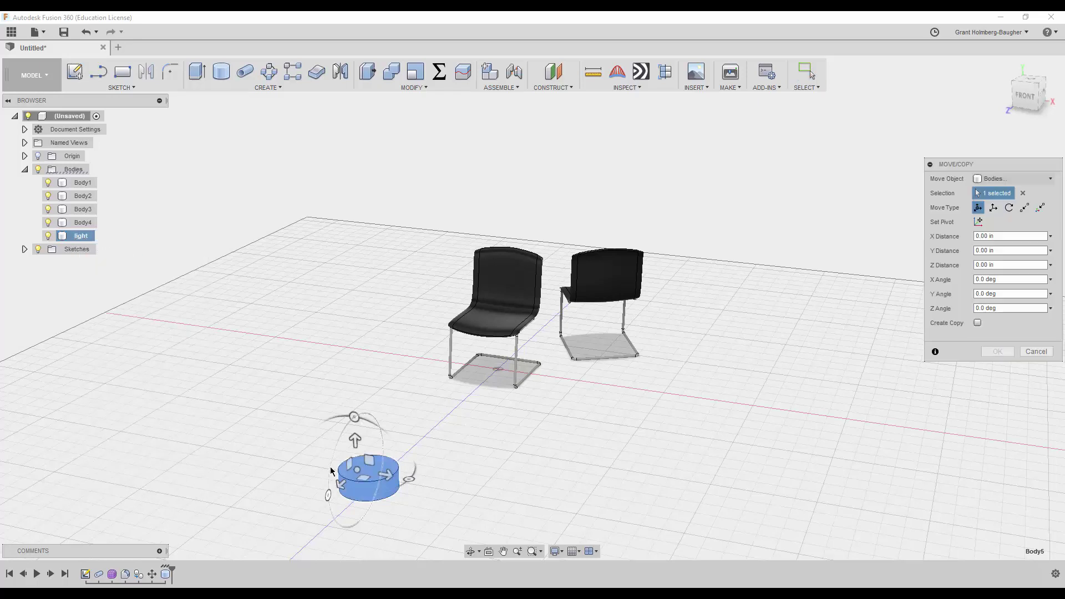
{"action": "left_click_drag", "start_coordinate": [326, 493], "coordinate": [335, 522]}
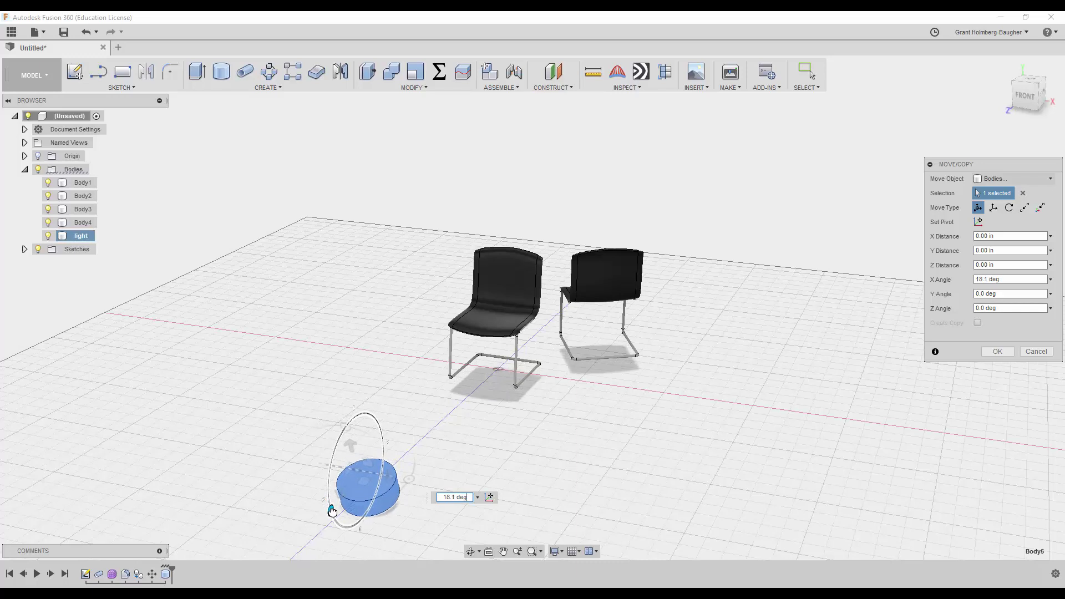
{"action": "right_click", "coordinate": [379, 409]}
{"action": "left_click", "coordinate": [381, 369]}
Step: Raise the light cylinder high above the two chairs
{"action": "right_click", "coordinate": [77, 238]}
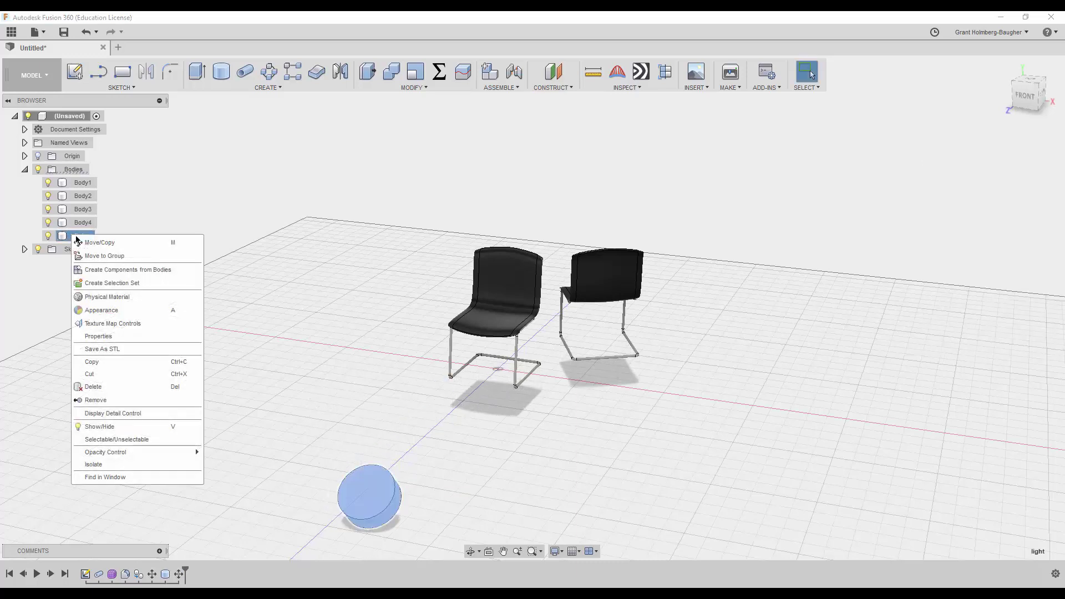
{"action": "left_click", "coordinate": [81, 242]}
{"action": "left_click_drag", "start_coordinate": [355, 498], "coordinate": [269, 88]}
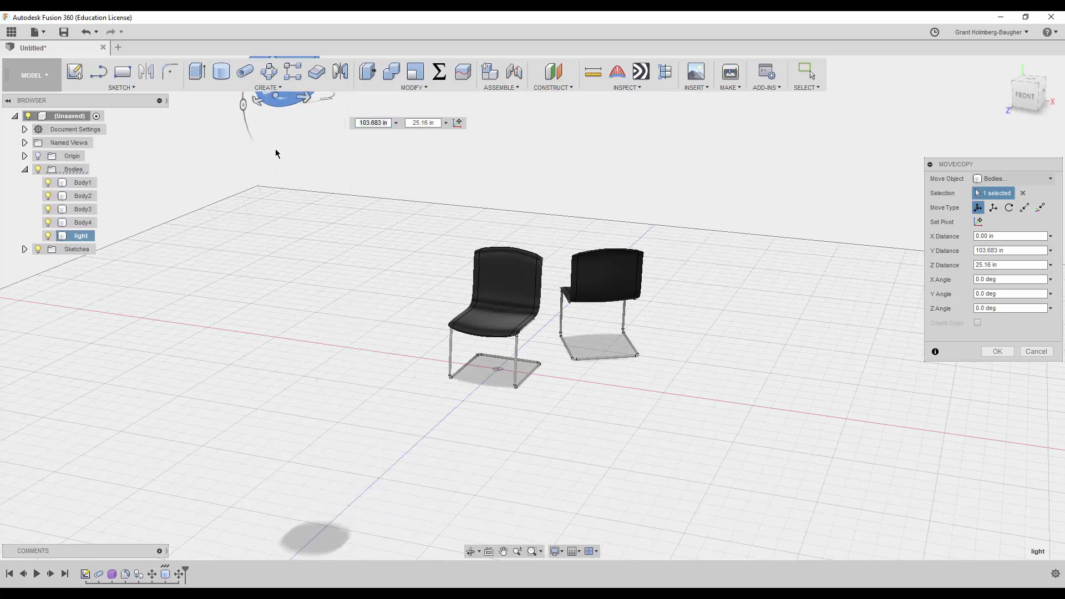
{"action": "key", "text": "Return"}
{"action": "key", "text": "a"}
{"action": "middle_click_drag", "start_coordinate": [325, 156], "coordinate": [309, 103], "text": "shift"}
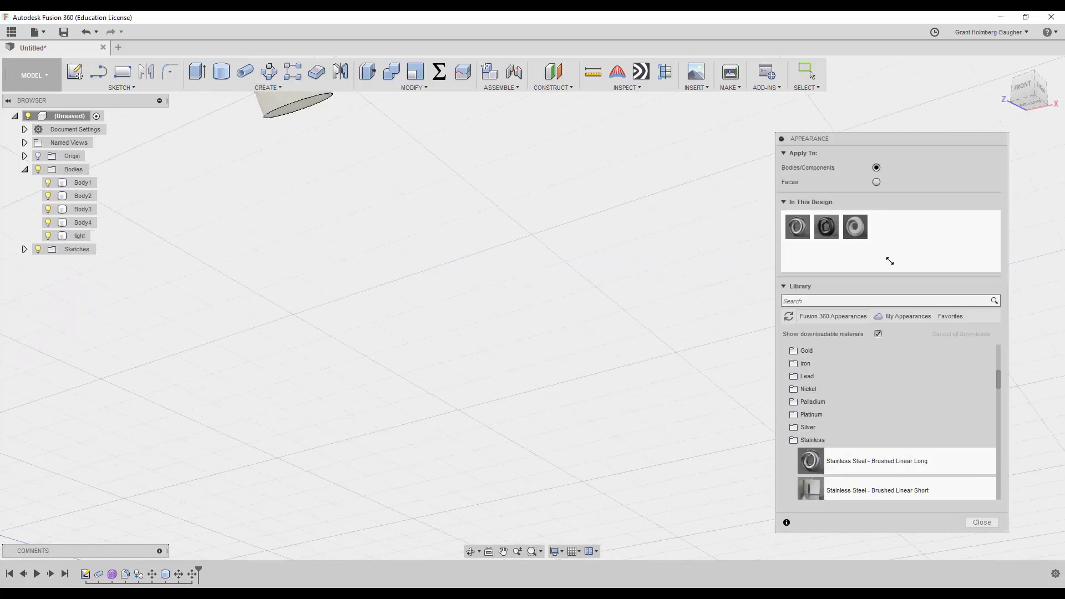
Step: Apply the A Type Bulb - Frosted - 1500lm favourite appearance to the light cylinder
{"action": "left_click", "coordinate": [946, 315]}
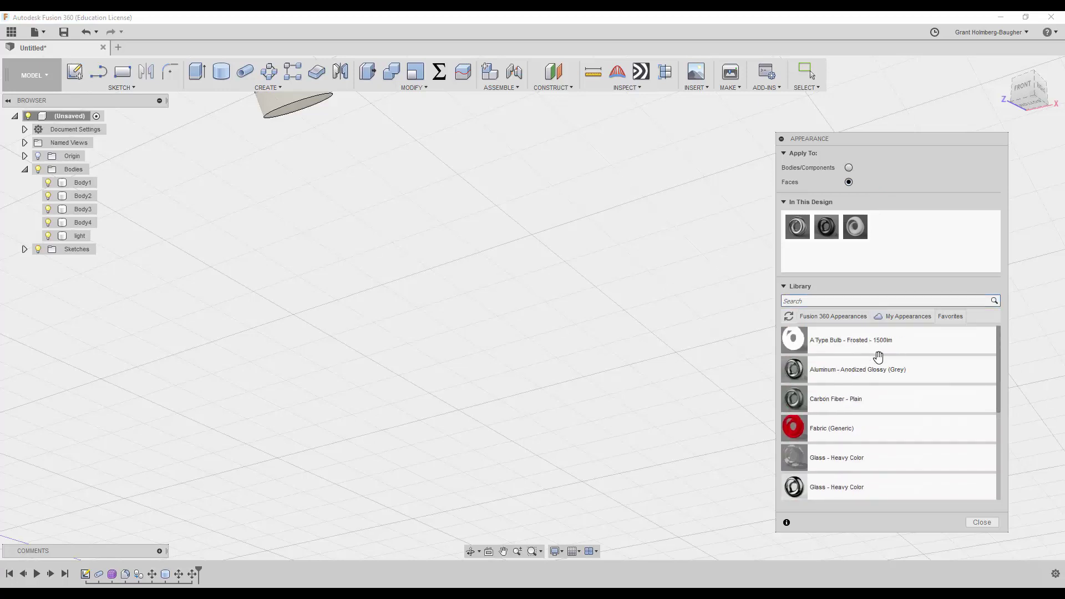
{"action": "left_click_drag", "start_coordinate": [878, 357], "coordinate": [536, 180]}
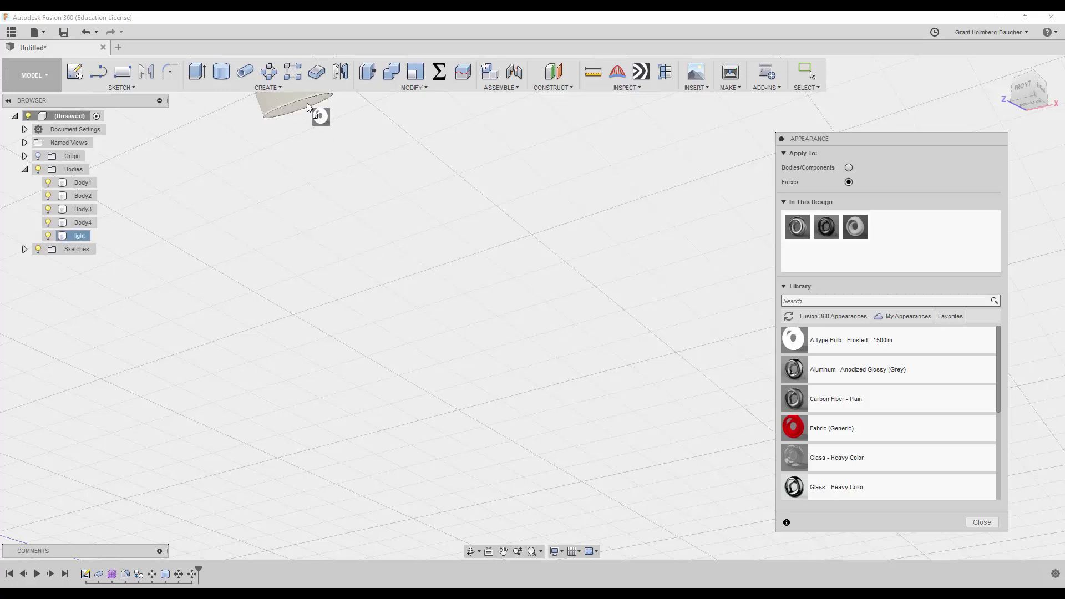
{"action": "left_click_drag", "start_coordinate": [309, 107], "coordinate": [309, 109]}
Step: Circular-pattern the light body around the Y axis with a quantity of 5
{"action": "left_click", "coordinate": [276, 73]}
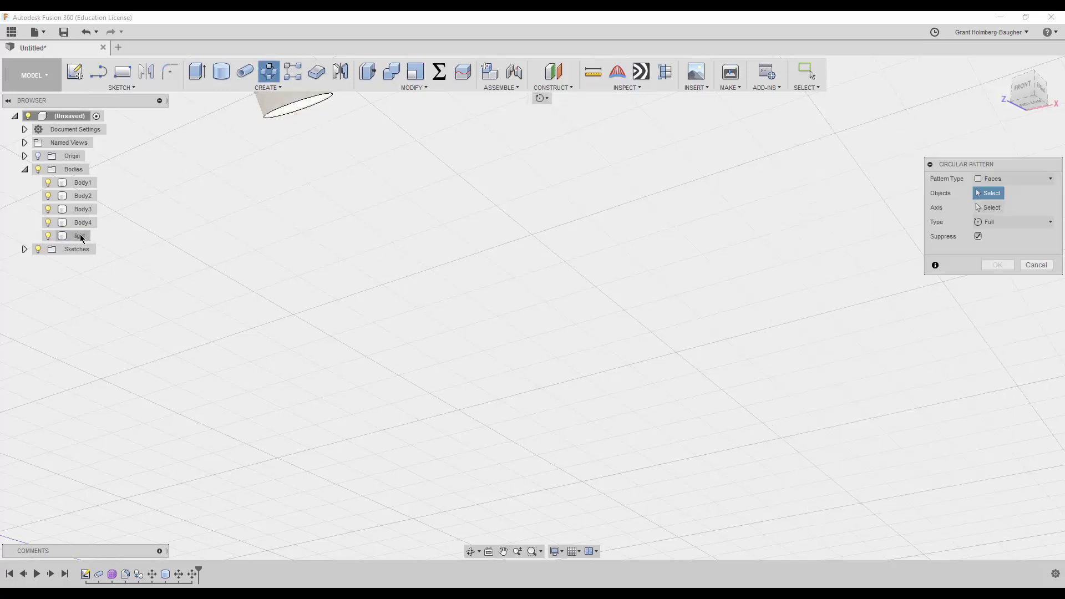
{"action": "left_click", "coordinate": [982, 177]}
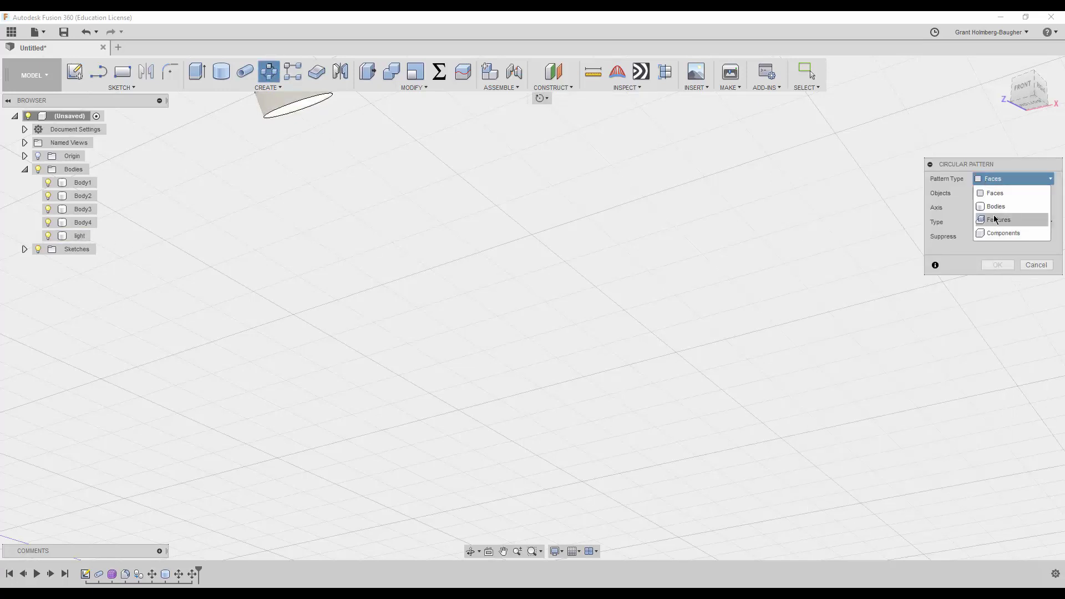
{"action": "left_click", "coordinate": [996, 206]}
{"action": "left_click", "coordinate": [69, 236]}
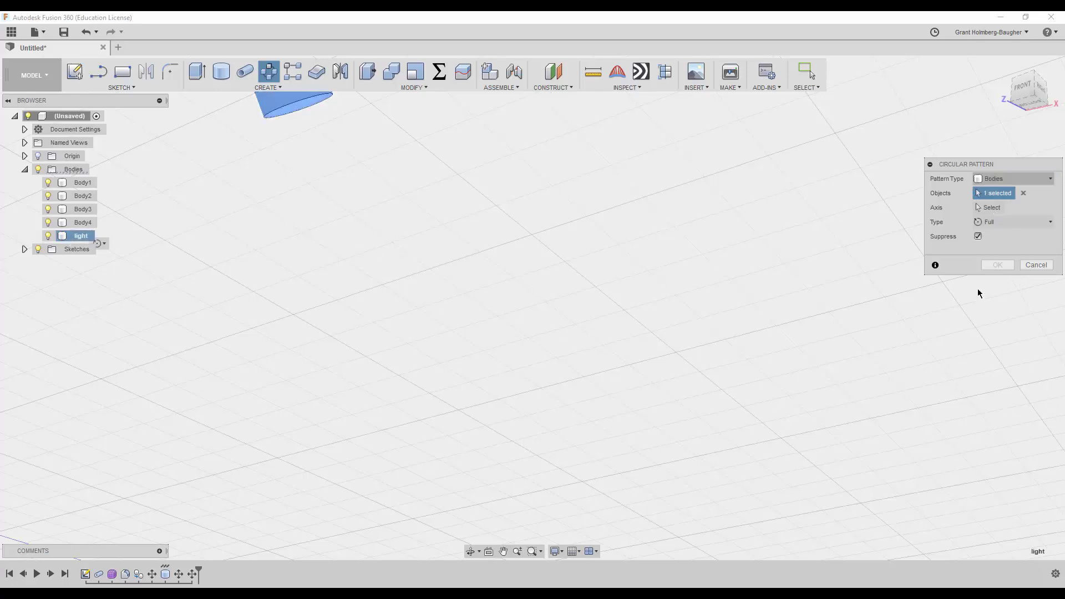
{"action": "scroll", "coordinate": [766, 389], "scroll_direction": "down", "scroll_amount": 5}
{"action": "scroll", "coordinate": [768, 400], "scroll_direction": "down", "scroll_amount": 2}
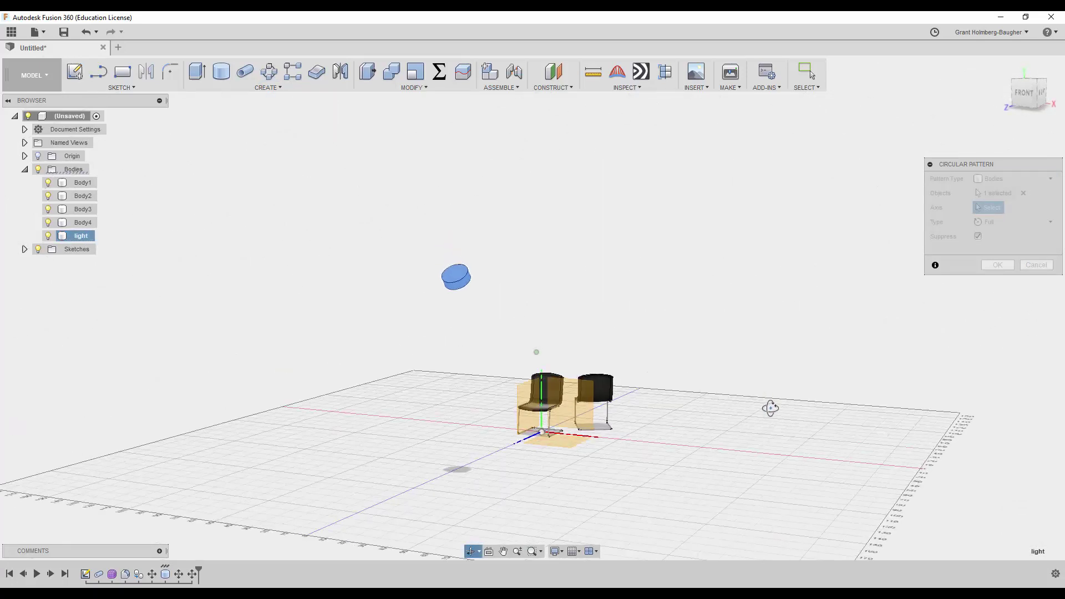
{"action": "left_click", "coordinate": [543, 379]}
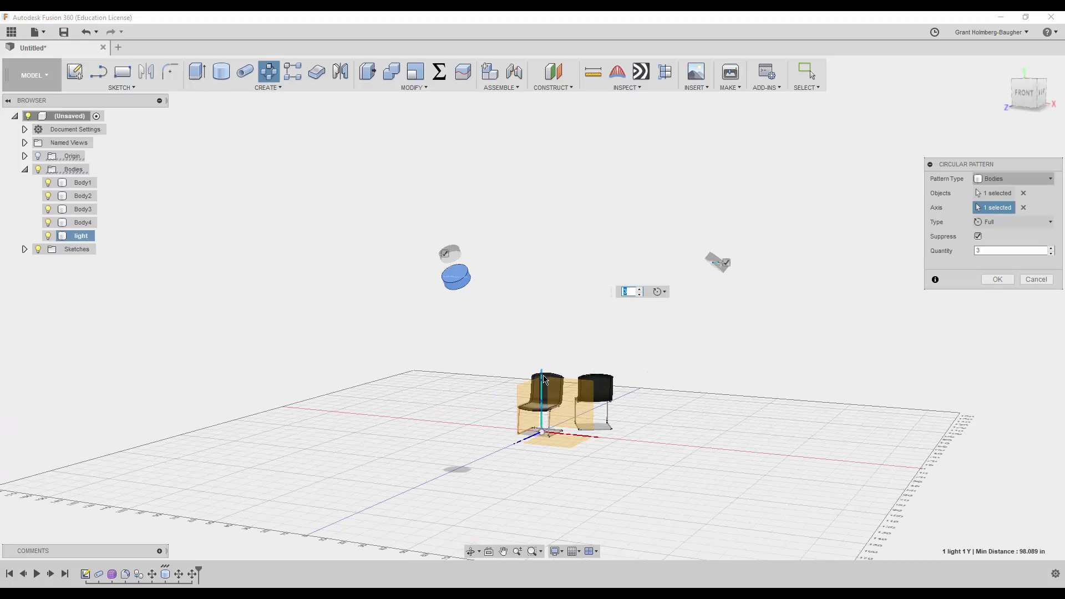
{"action": "type", "text": "5"}
{"action": "key", "text": "Return"}
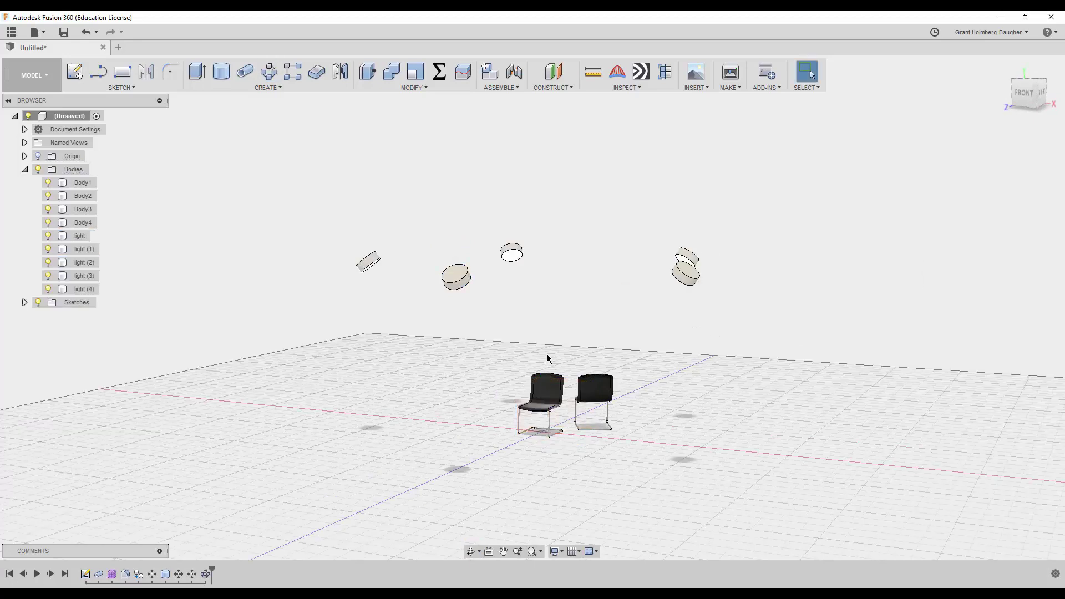
Step: Move all five lights X 7.175 in and Z -16.861 in to centre the ring on the chairs
{"action": "middle_click_drag", "start_coordinate": [547, 359], "coordinate": [528, 436], "text": "shift"}
{"action": "left_click", "coordinate": [1030, 95]}
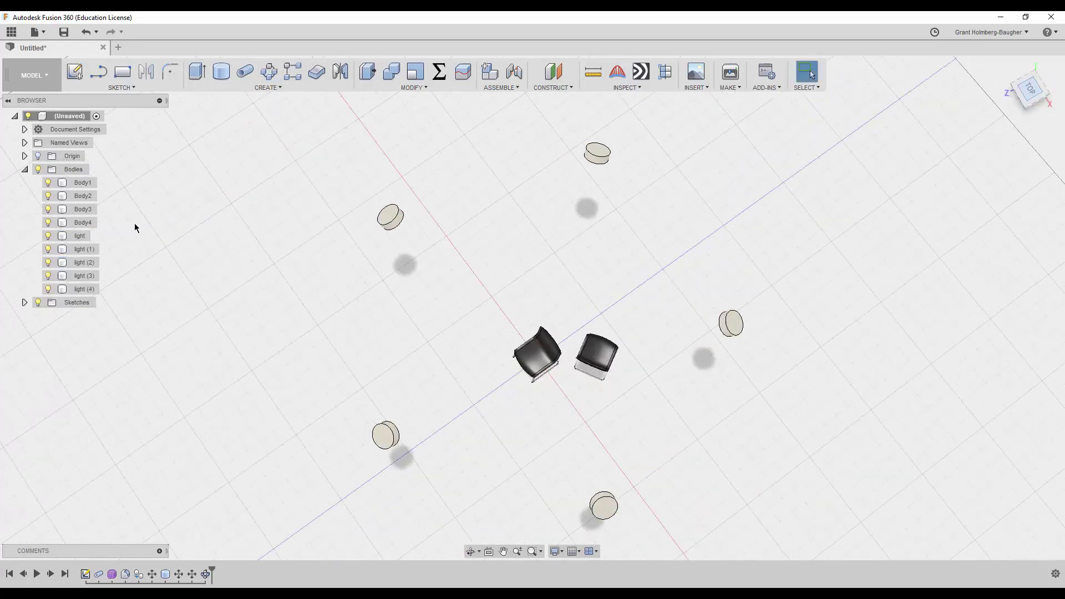
{"action": "left_click", "coordinate": [84, 289], "text": "shift"}
{"action": "right_click", "coordinate": [163, 238]}
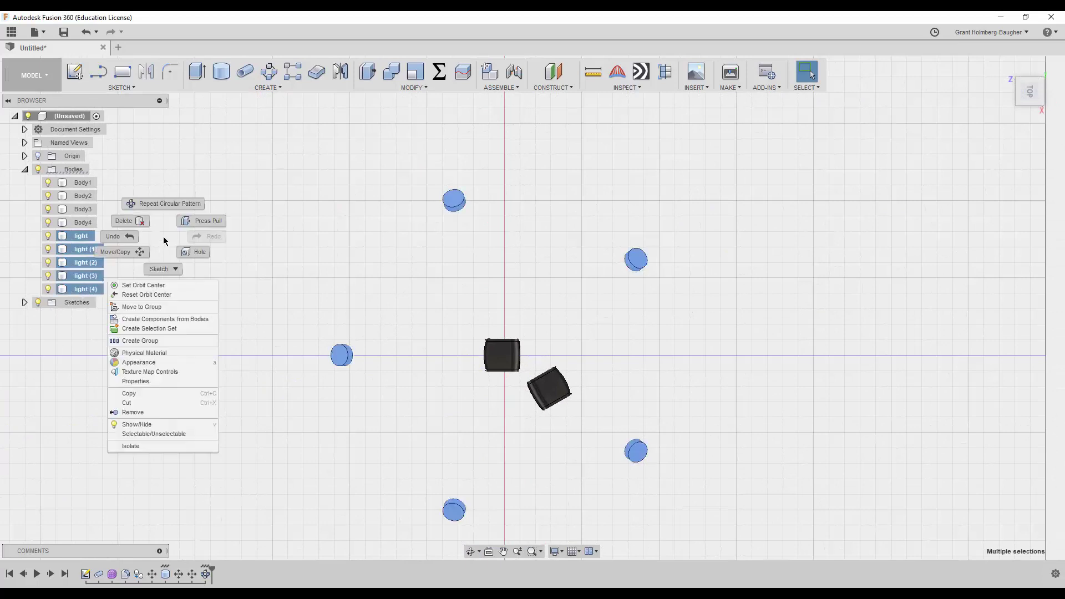
{"action": "left_click", "coordinate": [148, 254]}
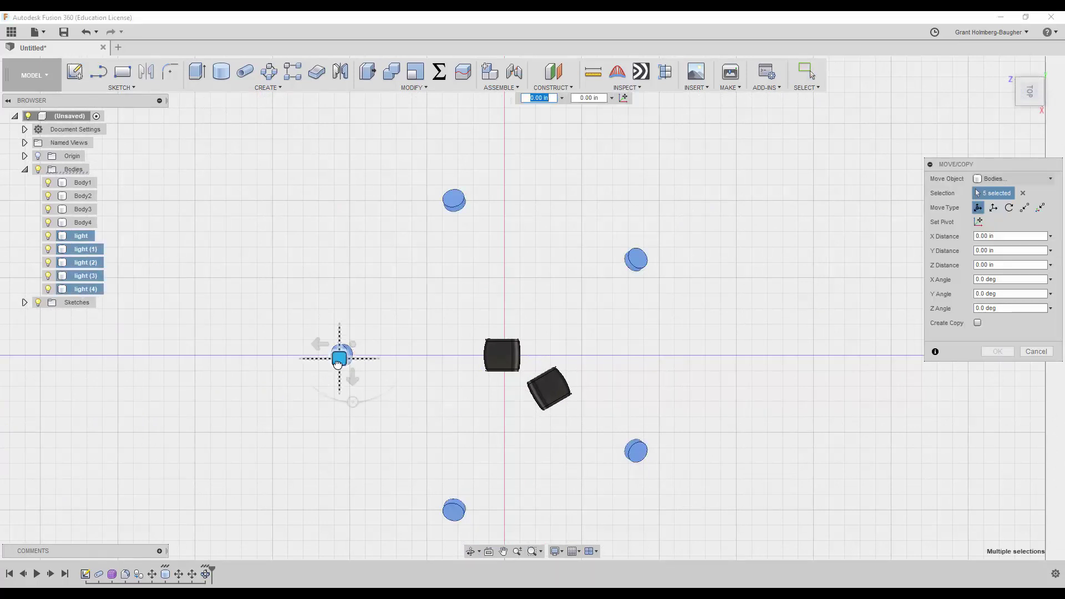
{"action": "left_click_drag", "start_coordinate": [338, 360], "coordinate": [363, 372]}
{"action": "right_click", "coordinate": [529, 319]}
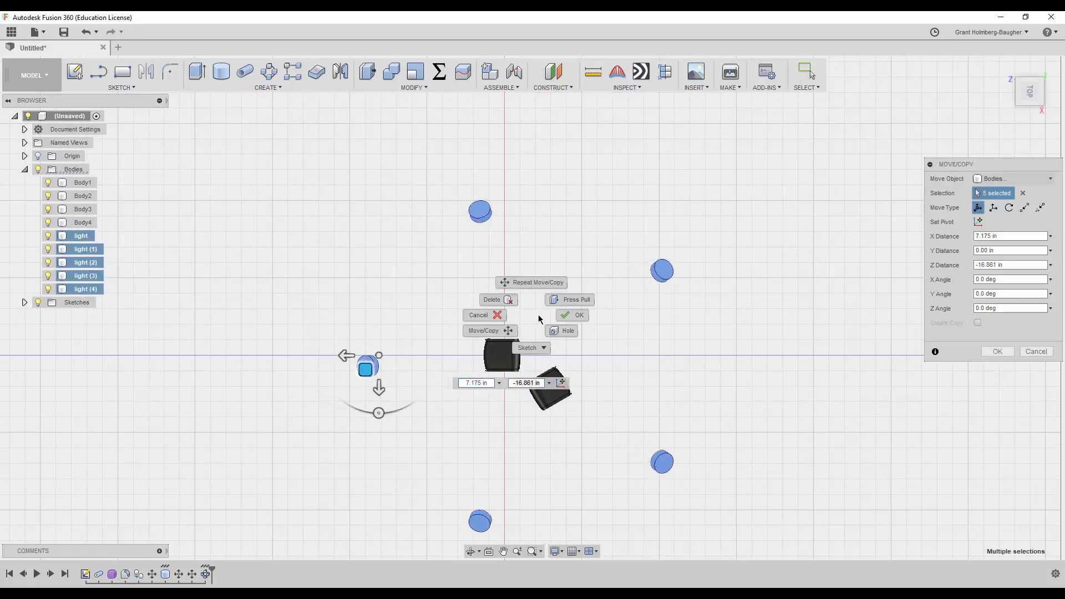
{"action": "left_click", "coordinate": [562, 309]}
{"action": "middle_click_drag", "start_coordinate": [563, 309], "coordinate": [533, 407], "text": "shift"}
{"action": "scroll", "coordinate": [534, 408], "scroll_direction": "up", "scroll_amount": 5}
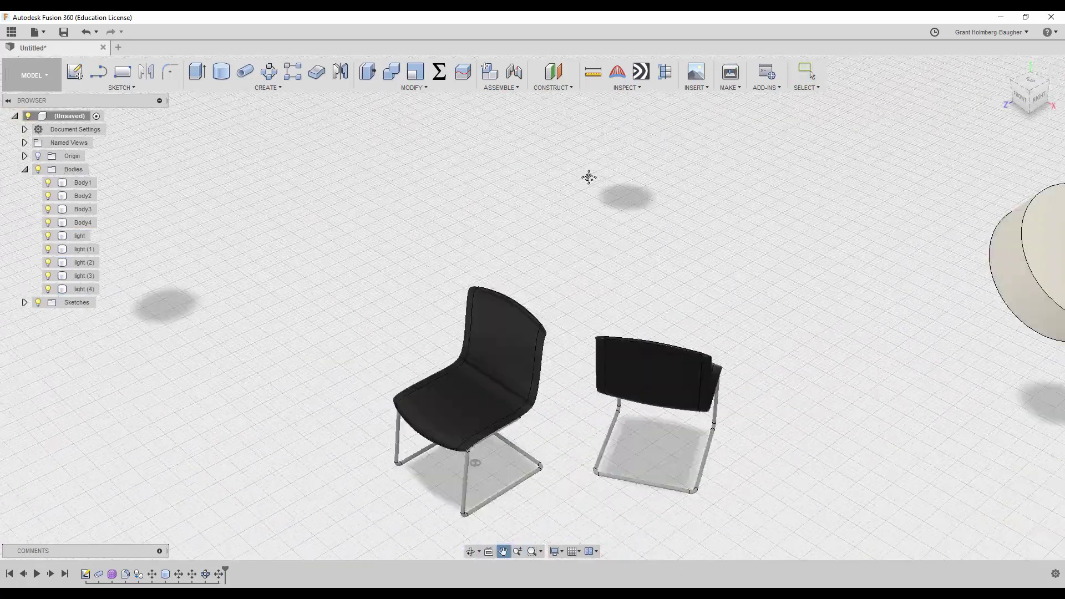
{"action": "mouse_move", "coordinate": [586, 174]}
{"action": "middle_mouse_down", "text": "shift"}
{"action": "mouse_move", "coordinate": [575, 226]}
{"action": "mouse_move", "coordinate": [594, 240]}
{"action": "middle_mouse_up", "text": "shift"}
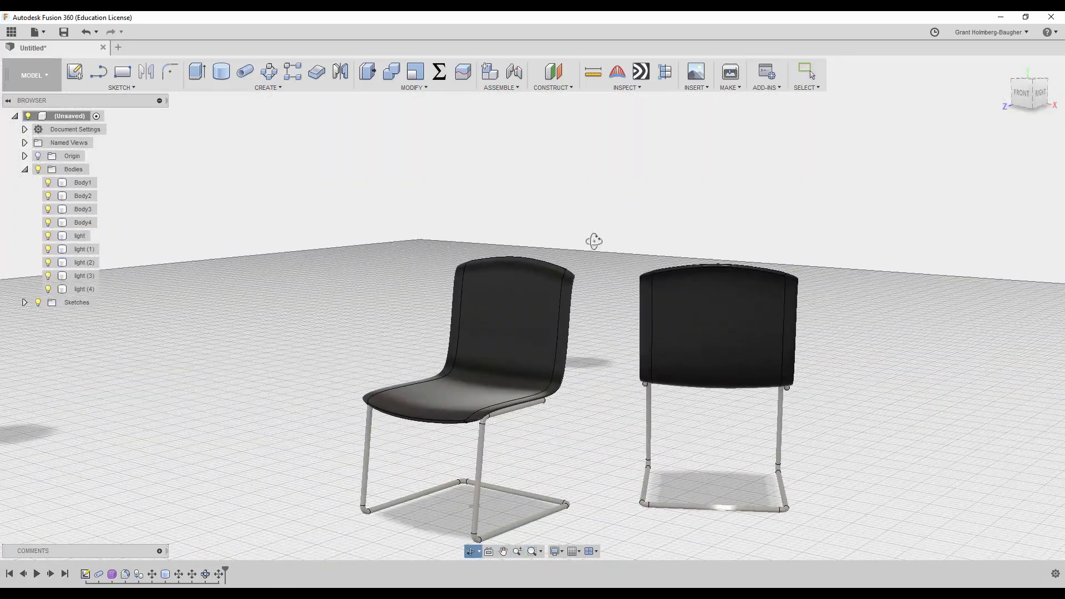
{"action": "scroll", "coordinate": [568, 183], "scroll_direction": "up", "scroll_amount": 5}
{"action": "scroll", "coordinate": [566, 195], "scroll_direction": "up", "scroll_amount": 2}
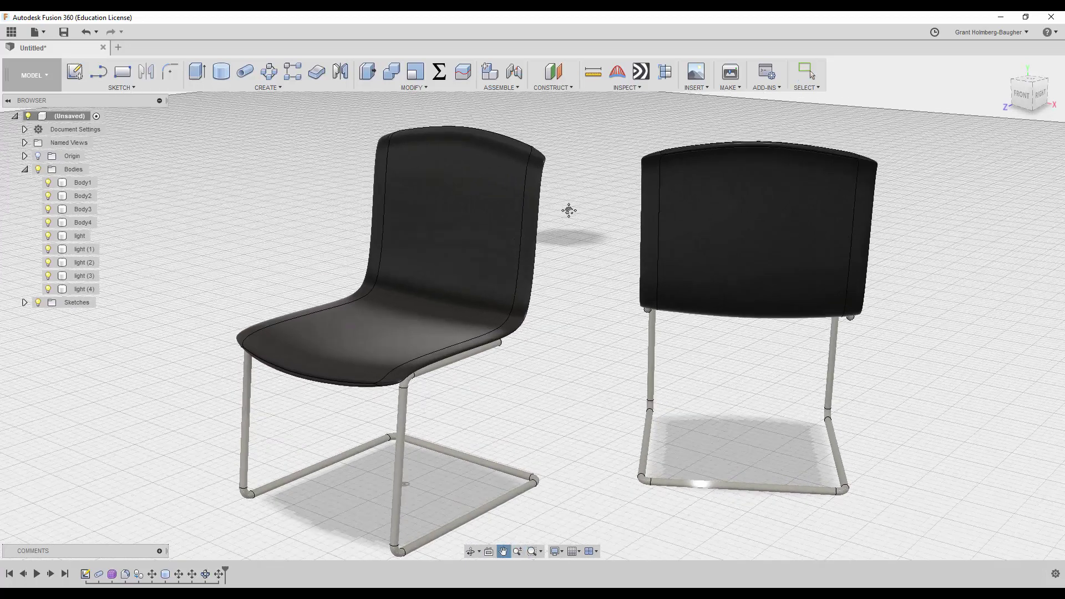
{"action": "scroll", "coordinate": [568, 200], "scroll_direction": "up", "scroll_amount": 2}
{"action": "left_click", "coordinate": [50, 85]}
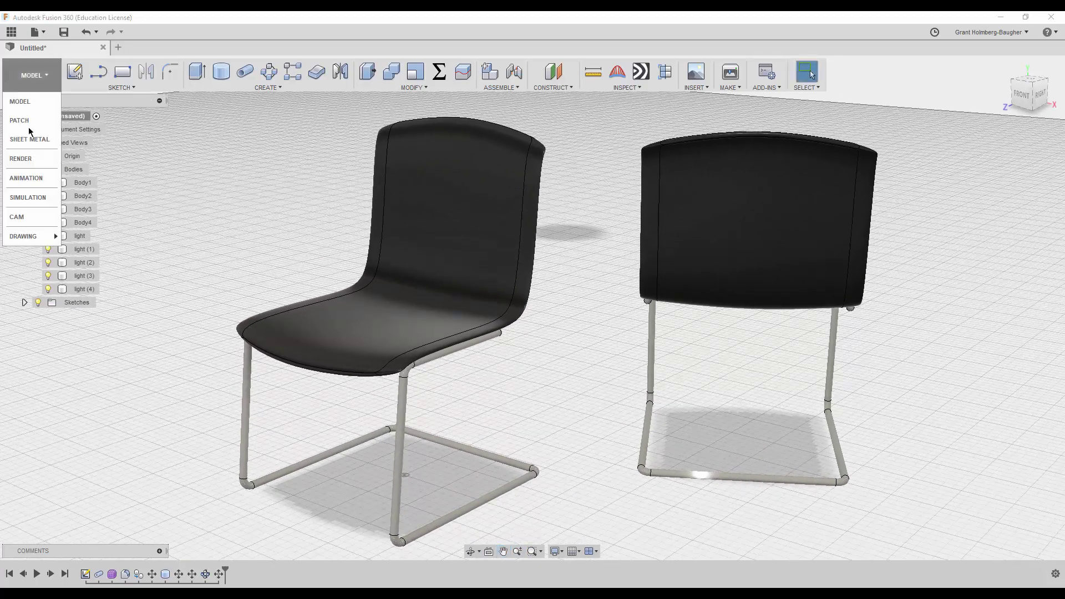
{"action": "left_click", "coordinate": [28, 161]}
{"action": "middle_click_drag", "start_coordinate": [291, 220], "coordinate": [228, 204], "text": "shift"}
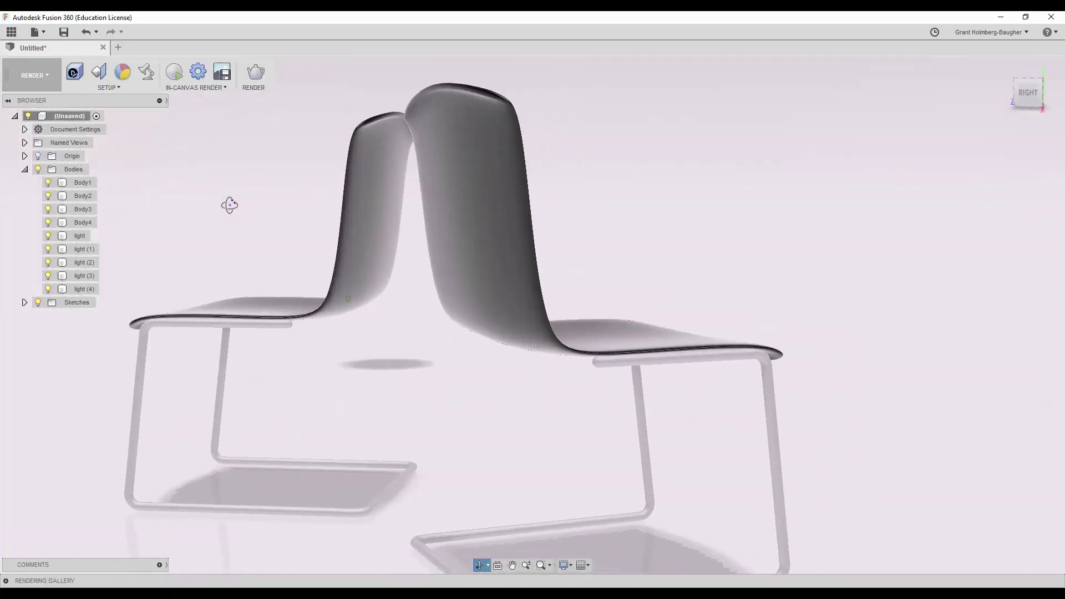
{"action": "left_click", "coordinate": [33, 75]}
{"action": "left_click", "coordinate": [23, 119]}
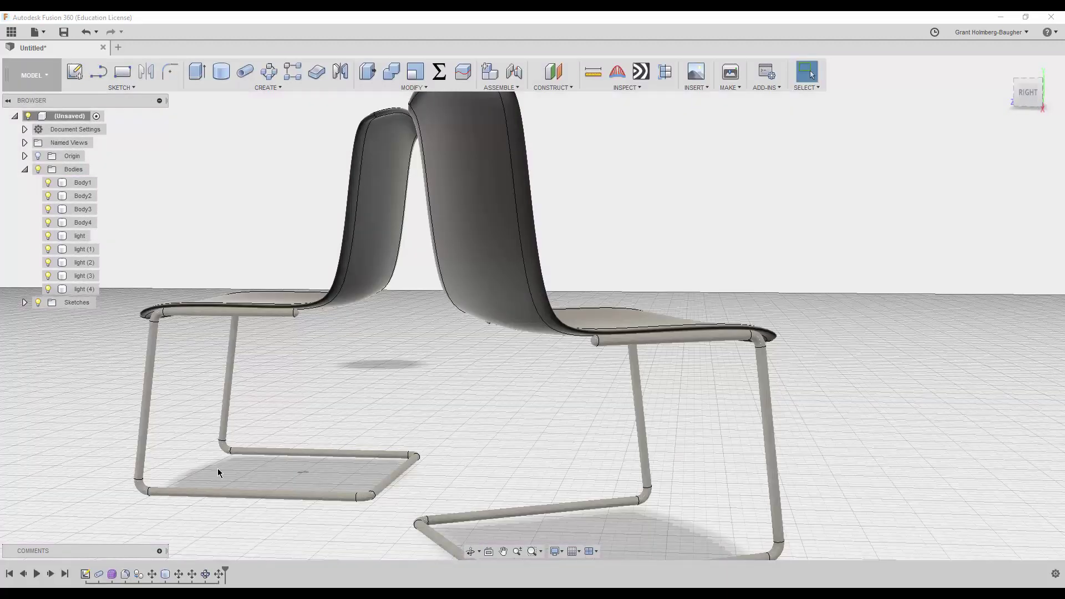
Step: Open the left chair seat's form and select a loop of seat faces for Edit Form
{"action": "double_click", "coordinate": [112, 574]}
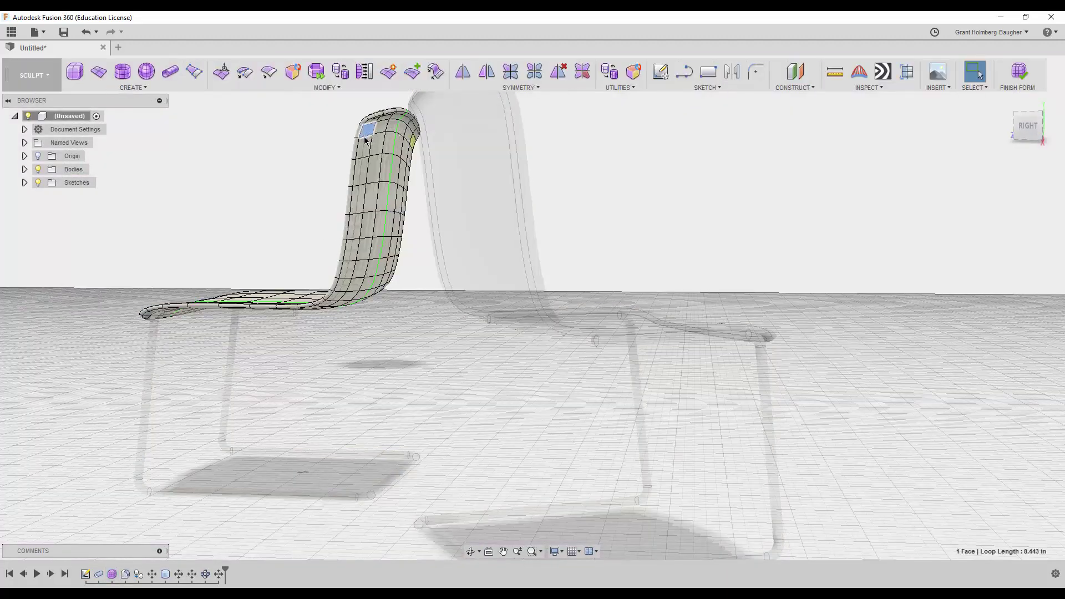
{"action": "mouse_move", "coordinate": [364, 140]}
{"action": "middle_mouse_down", "text": "shift"}
{"action": "mouse_move", "coordinate": [338, 191]}
{"action": "mouse_move", "coordinate": [160, 273]}
{"action": "mouse_move", "coordinate": [220, 171]}
{"action": "middle_mouse_up", "text": "shift"}
{"action": "double_click", "coordinate": [149, 276]}
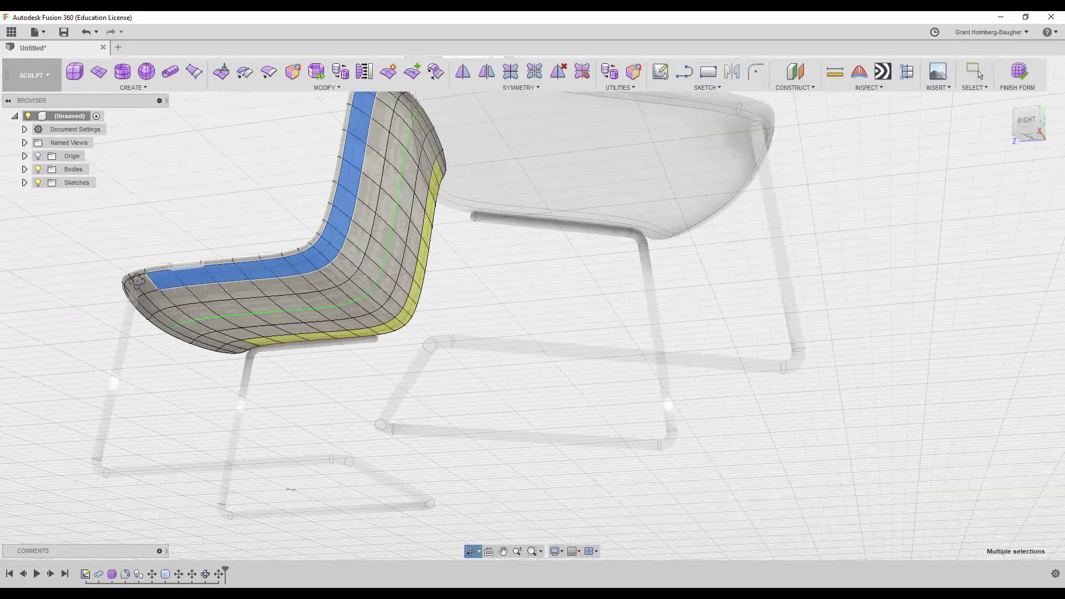
{"action": "right_click", "coordinate": [220, 170]}
{"action": "left_click", "coordinate": [255, 133]}
Step: Shift the selected seat faces and narrow the side face strips
{"action": "mouse_move", "coordinate": [256, 133]}
{"action": "middle_mouse_down", "text": "shift"}
{"action": "mouse_move", "coordinate": [284, 206]}
{"action": "mouse_move", "coordinate": [294, 208]}
{"action": "middle_mouse_up", "text": "shift"}
{"action": "left_click_drag", "start_coordinate": [294, 208], "coordinate": [302, 217]}
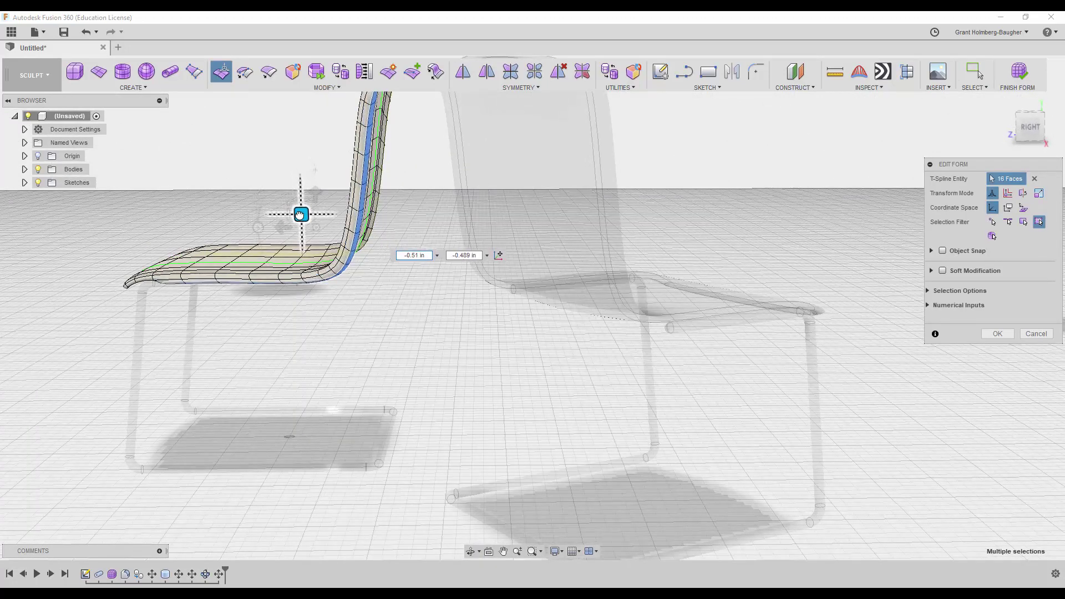
{"action": "mouse_move", "coordinate": [302, 216]}
{"action": "middle_mouse_down", "text": "shift"}
{"action": "mouse_move", "coordinate": [289, 179]}
{"action": "mouse_move", "coordinate": [235, 176]}
{"action": "mouse_move", "coordinate": [241, 189]}
{"action": "middle_mouse_up", "text": "shift"}
{"action": "left_click_drag", "start_coordinate": [267, 204], "coordinate": [300, 206]}
Step: Inspect the reshaped backrest, pick an edge on the chair back, then exit the edit
{"action": "middle_click_drag", "start_coordinate": [309, 209], "coordinate": [355, 260], "text": "shift"}
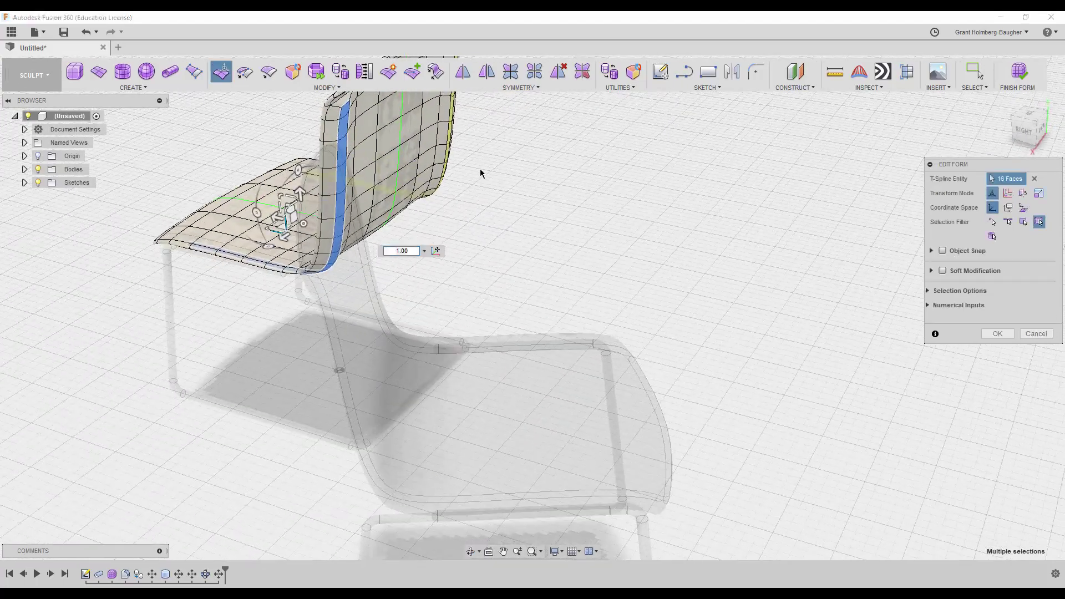
{"action": "middle_click_drag", "start_coordinate": [482, 171], "coordinate": [549, 289], "text": "shift"}
{"action": "scroll", "coordinate": [518, 289], "scroll_direction": "up", "scroll_amount": 5}
{"action": "scroll", "coordinate": [518, 289], "scroll_direction": "up", "scroll_amount": 2}
{"action": "scroll", "coordinate": [500, 288], "scroll_direction": "down", "scroll_amount": 5}
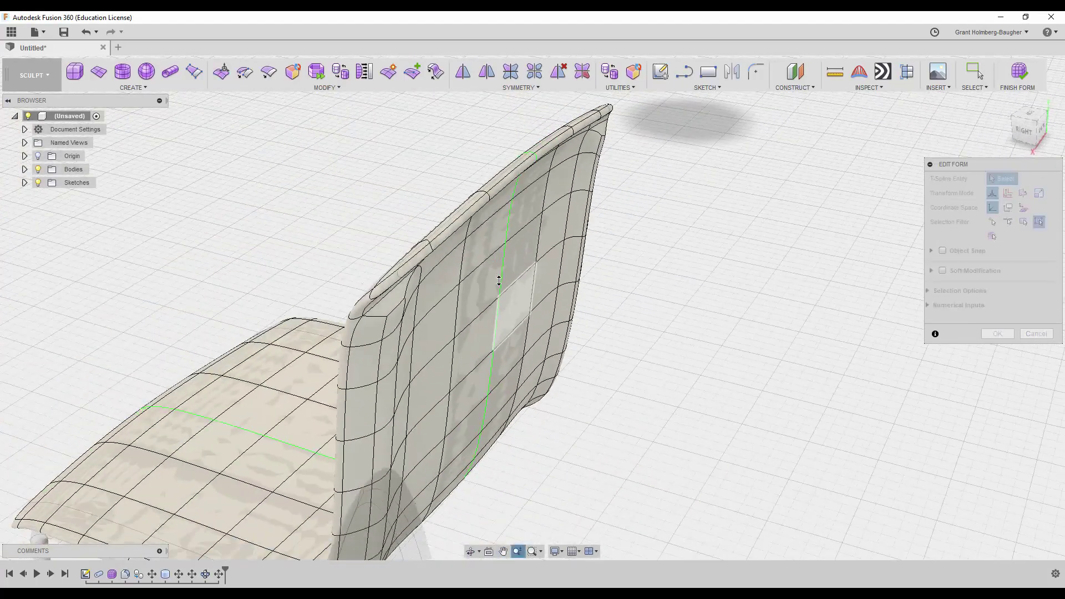
{"action": "scroll", "coordinate": [309, 310], "scroll_direction": "up", "scroll_amount": 4}
{"action": "left_click", "coordinate": [265, 320]}
{"action": "key", "text": "Escape"}
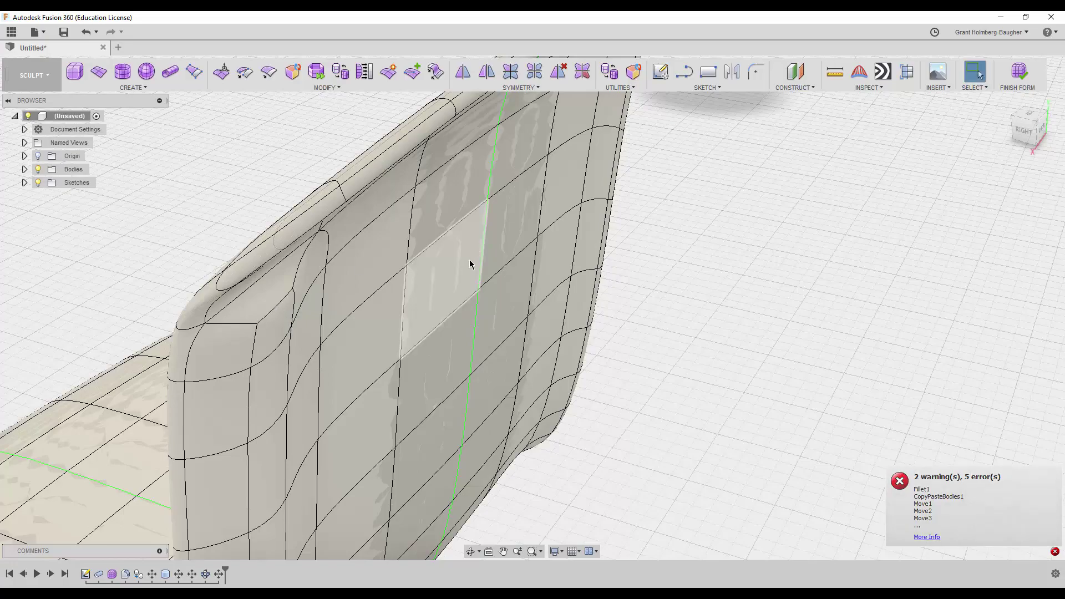
Step: Zoom and orbit out to frame both chairs
{"action": "scroll", "coordinate": [412, 273], "scroll_direction": "down", "scroll_amount": 3}
{"action": "scroll", "coordinate": [412, 274], "scroll_direction": "down", "scroll_amount": 3}
{"action": "middle_click_drag", "start_coordinate": [412, 274], "coordinate": [428, 245], "text": "shift"}
{"action": "scroll", "coordinate": [428, 222], "scroll_direction": "down", "scroll_amount": 3}
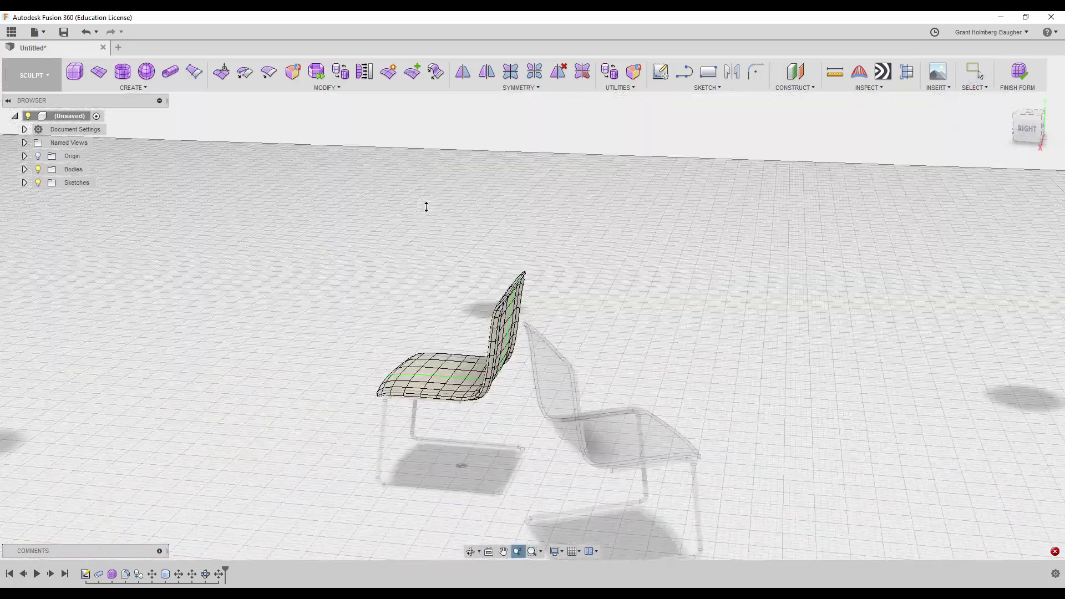
{"action": "mouse_move", "coordinate": [428, 207]}
{"action": "middle_mouse_down", "text": "shift"}
{"action": "mouse_move", "coordinate": [488, 208]}
{"action": "mouse_move", "coordinate": [491, 233]}
{"action": "middle_mouse_up", "text": "shift"}
{"action": "scroll", "coordinate": [494, 239], "scroll_direction": "up", "scroll_amount": 4}
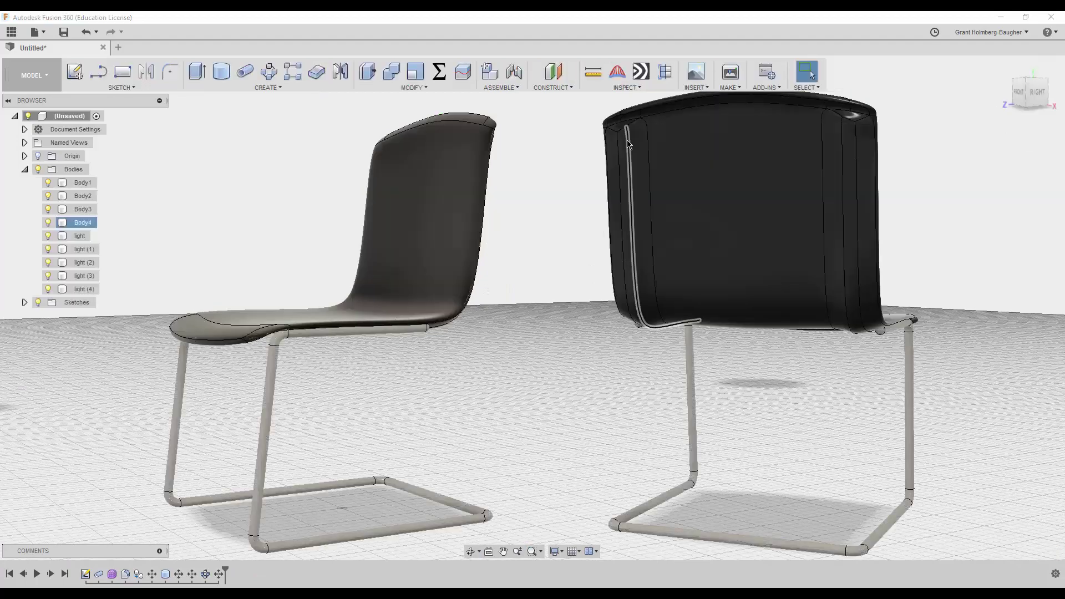
Step: Switch to the Render workspace and start an in-canvas render of both chairs
{"action": "mouse_move", "coordinate": [575, 171]}
{"action": "middle_mouse_down", "text": "shift"}
{"action": "mouse_move", "coordinate": [530, 135]}
{"action": "mouse_move", "coordinate": [547, 111]}
{"action": "mouse_move", "coordinate": [538, 86]}
{"action": "mouse_move", "coordinate": [577, 171]}
{"action": "mouse_move", "coordinate": [558, 176]}
{"action": "middle_mouse_up", "text": "shift"}
{"action": "left_click_drag", "start_coordinate": [565, 172], "coordinate": [430, 115]}
{"action": "key", "text": "Escape"}
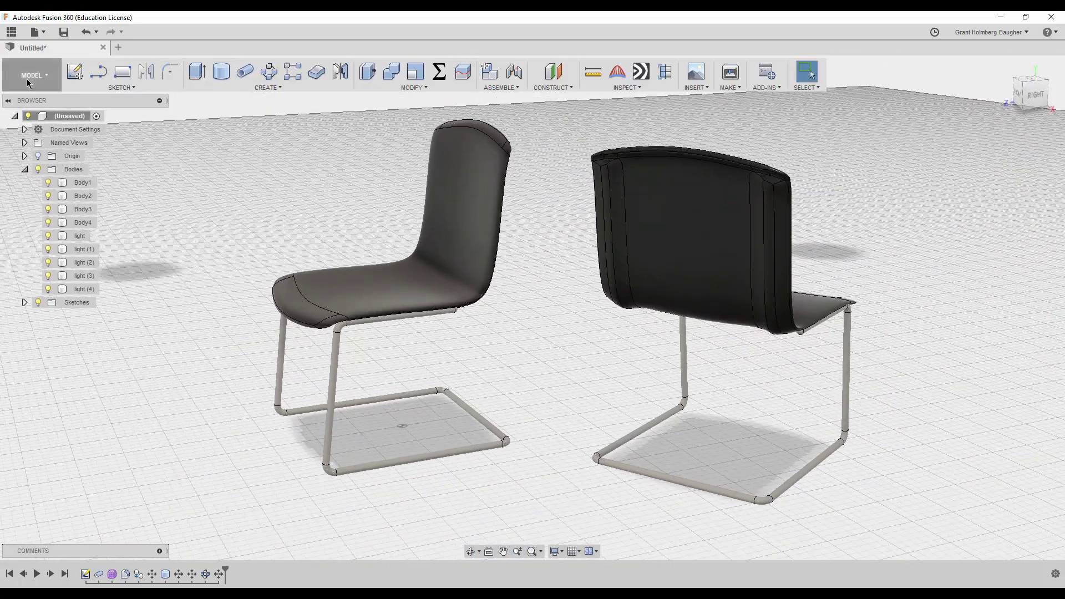
{"action": "left_click", "coordinate": [27, 83]}
{"action": "left_click", "coordinate": [25, 161]}
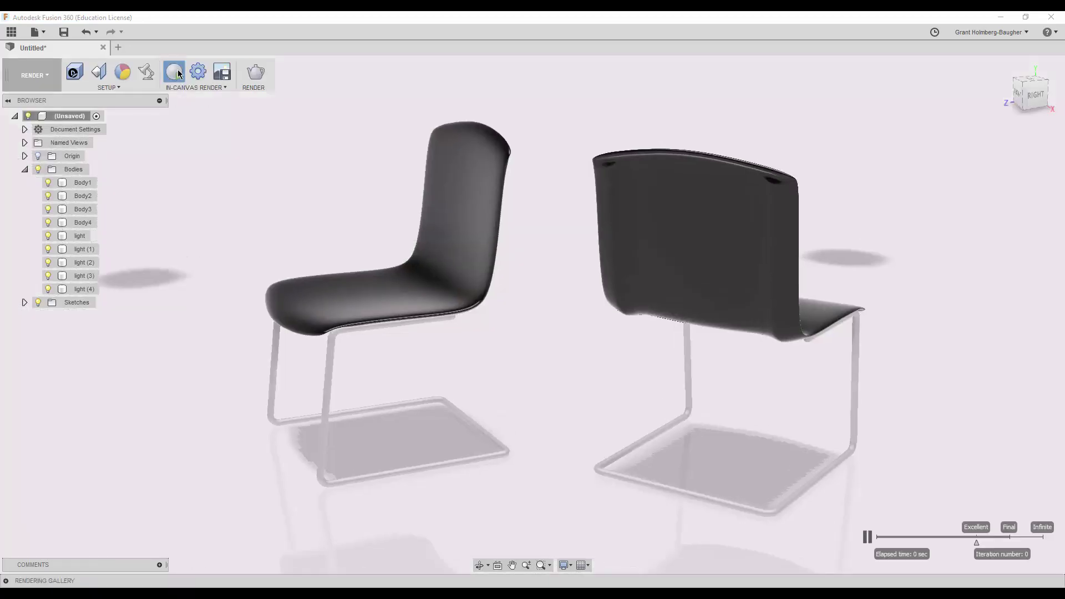
{"action": "left_click", "coordinate": [179, 74]}
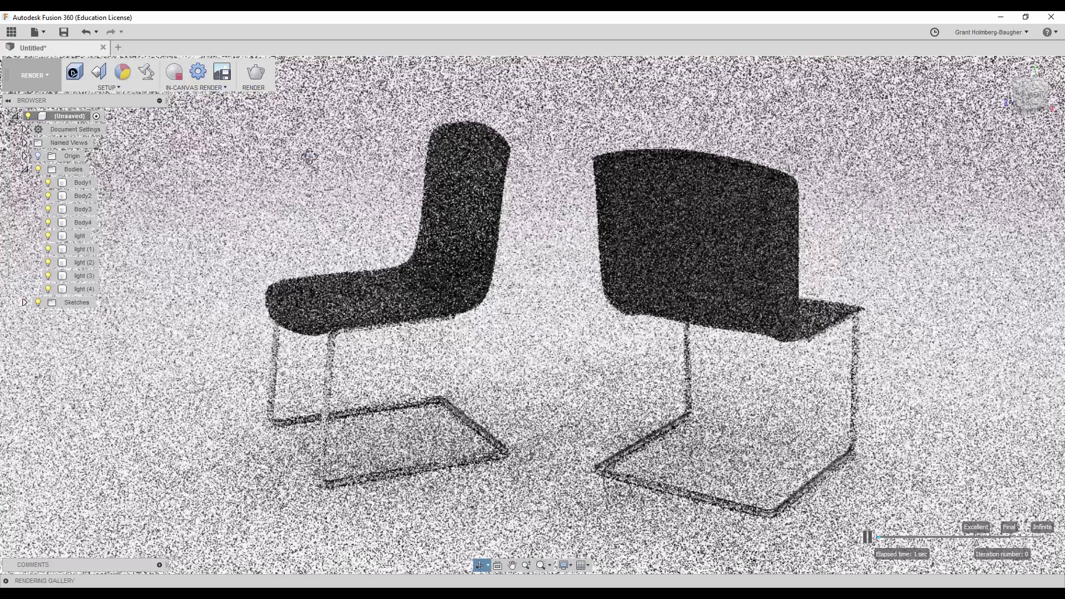
{"action": "mouse_move", "coordinate": [309, 156]}
{"action": "middle_mouse_down", "text": "shift"}
{"action": "mouse_move", "coordinate": [322, 177]}
{"action": "mouse_move", "coordinate": [296, 203]}
{"action": "mouse_move", "coordinate": [278, 205]}
{"action": "middle_mouse_up", "text": "shift"}
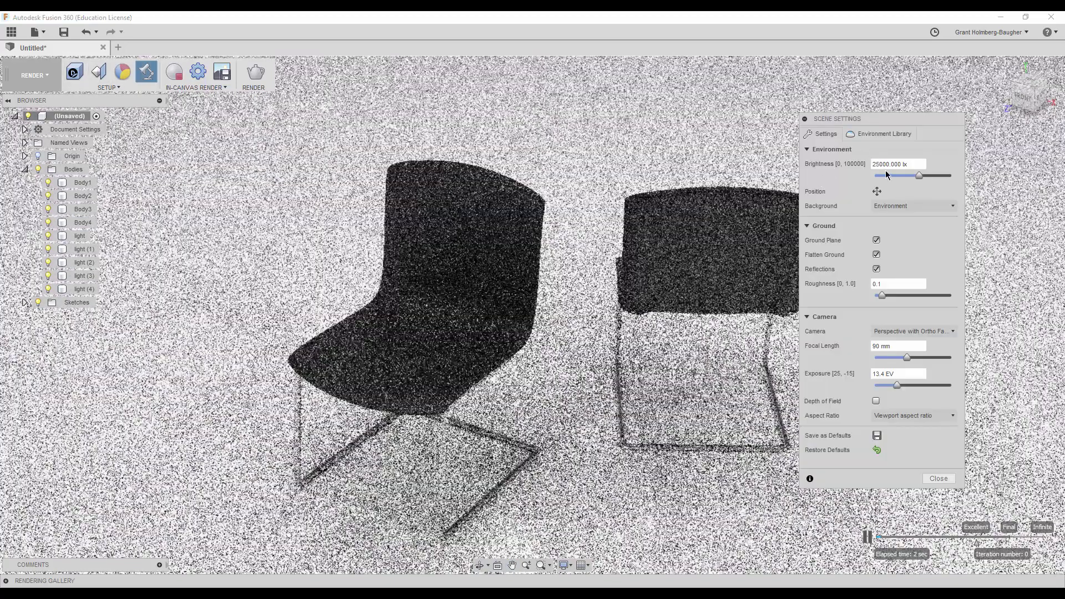
Step: Lower environment brightness to 869.565 lx, set focal length to 60 mm, and close Scene Settings
{"action": "left_click_drag", "start_coordinate": [888, 175], "coordinate": [886, 178]}
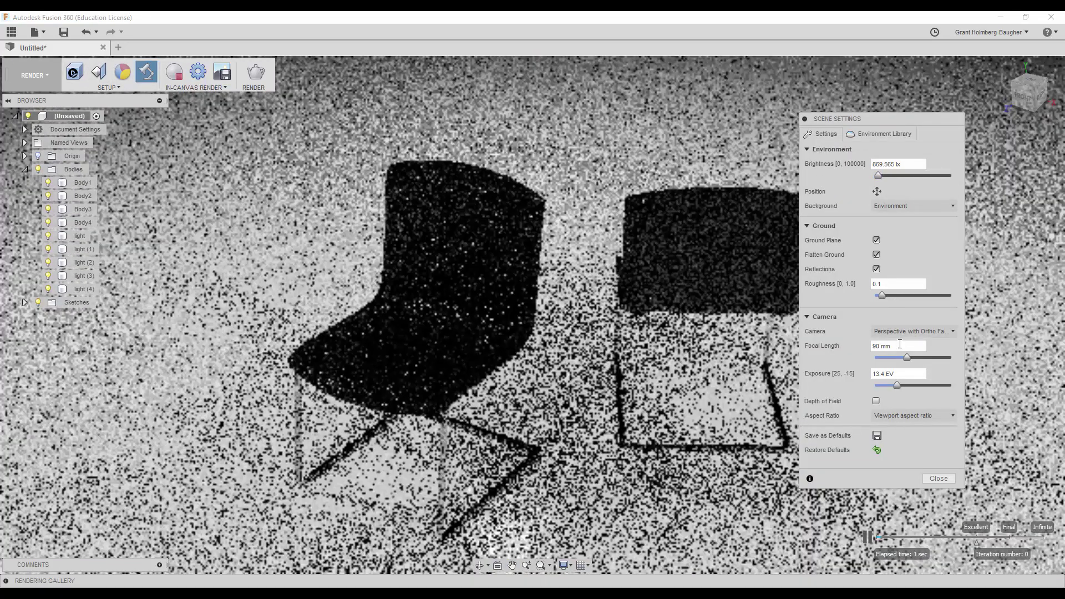
{"action": "left_click_drag", "start_coordinate": [900, 344], "coordinate": [825, 342]}
{"action": "type", "text": "0"}
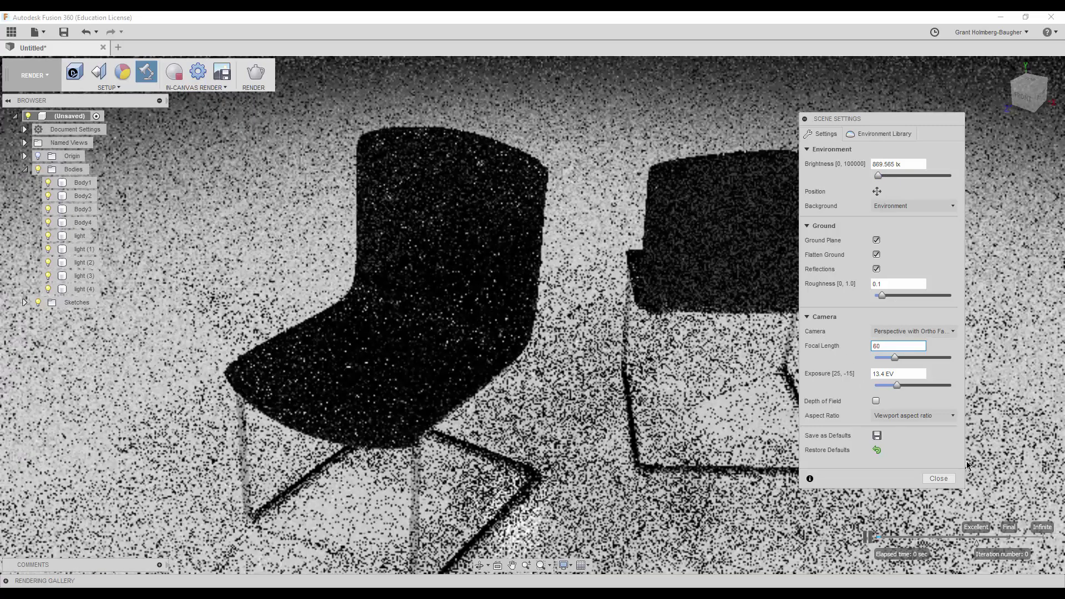
{"action": "left_click", "coordinate": [945, 479]}
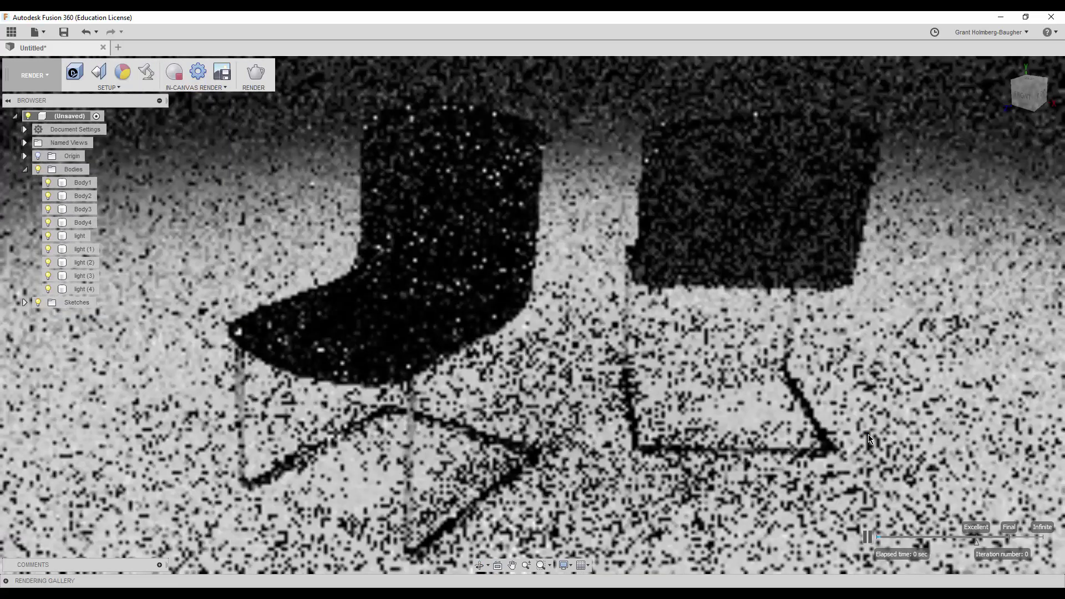
{"action": "middle_click_drag", "start_coordinate": [868, 433], "coordinate": [876, 408]}
{"action": "scroll", "coordinate": [876, 408], "scroll_direction": "down", "scroll_amount": 1}
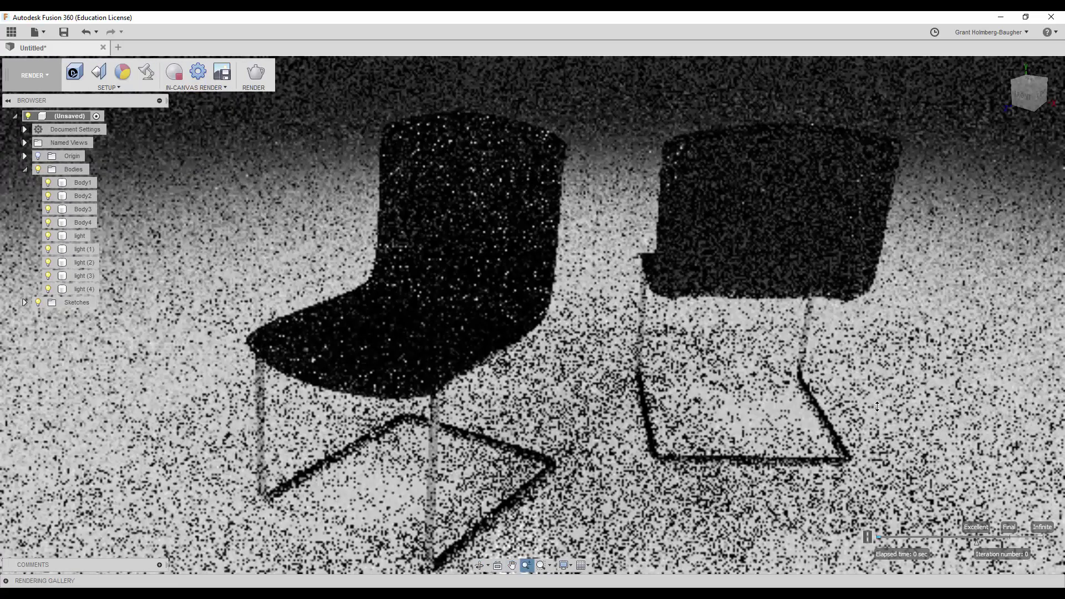
{"action": "scroll", "coordinate": [877, 405], "scroll_direction": "down", "scroll_amount": 1}
Step: Change the Plastic - Textured - Regular appearance colour to pure red (255,0,0)
{"action": "key", "text": "a"}
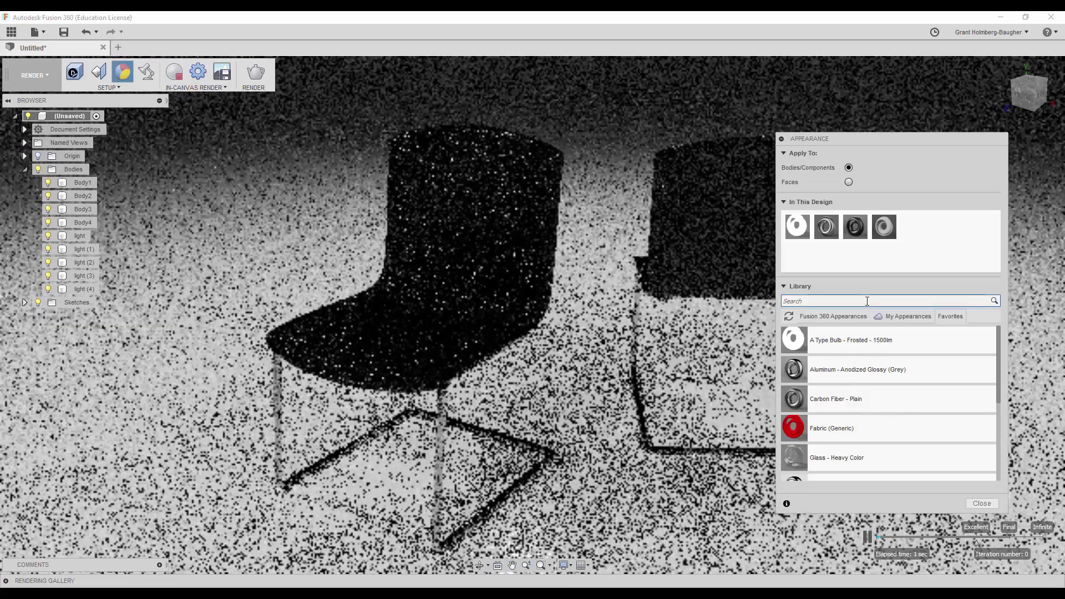
{"action": "double_click", "coordinate": [851, 236]}
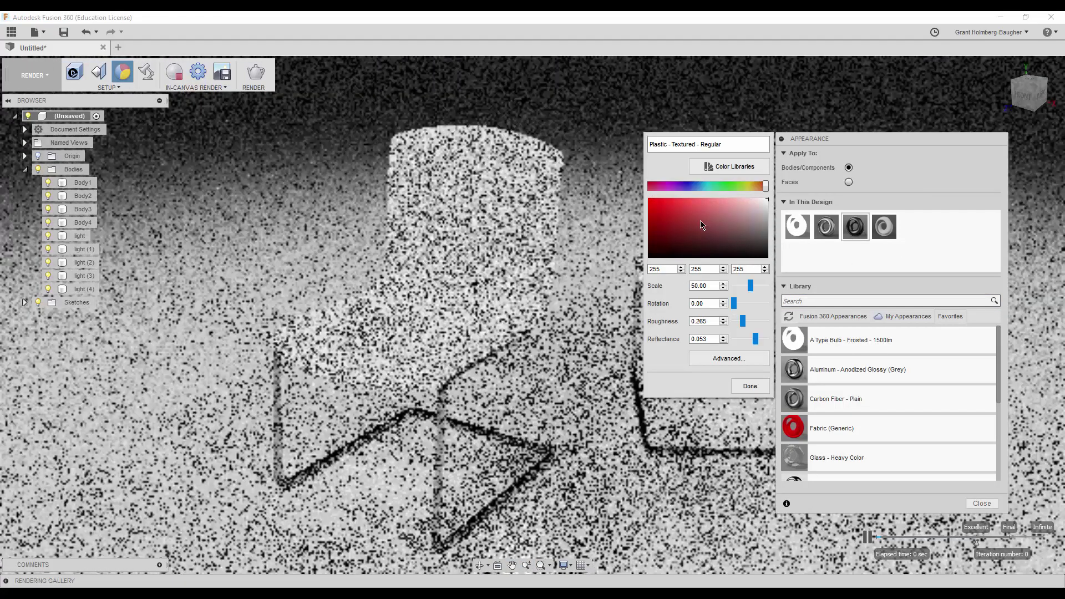
{"action": "left_click", "coordinate": [649, 199]}
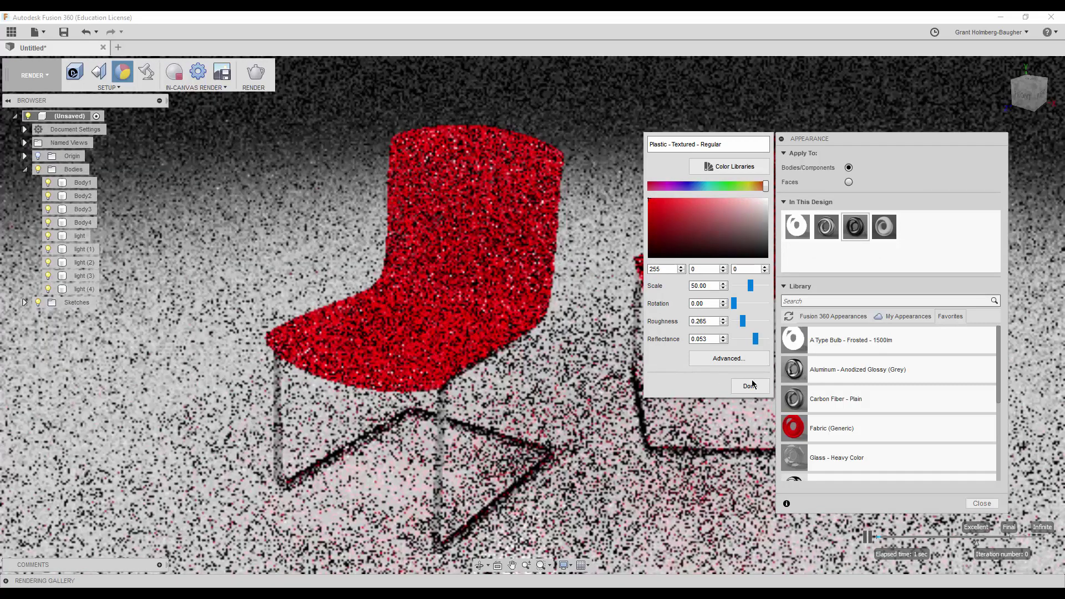
{"action": "left_click", "coordinate": [753, 384]}
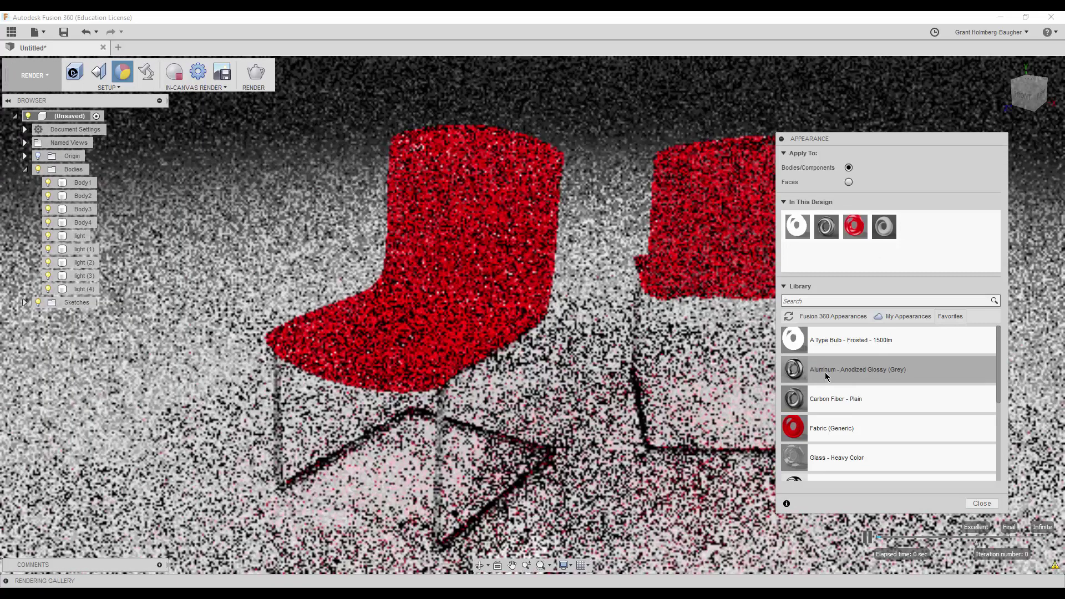
Step: Add Aluminum - Anodized Glossy (Grey) and make it white with 0.593 roughness
{"action": "left_click_drag", "start_coordinate": [849, 369], "coordinate": [826, 228]}
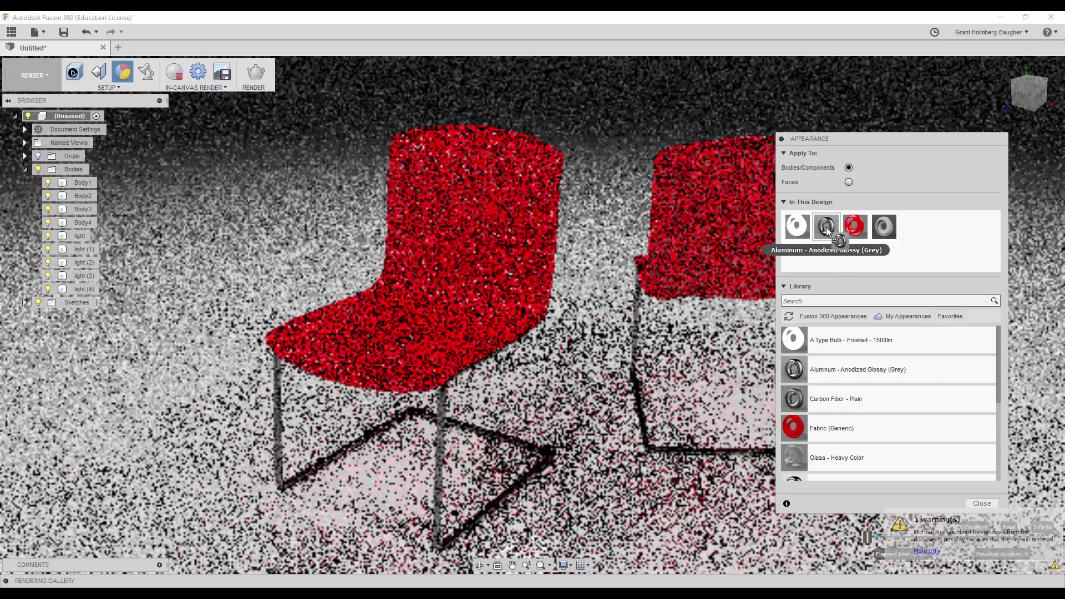
{"action": "double_click", "coordinate": [826, 228]}
{"action": "left_click_drag", "start_coordinate": [730, 247], "coordinate": [767, 198]}
{"action": "left_click_drag", "start_coordinate": [738, 286], "coordinate": [753, 286]}
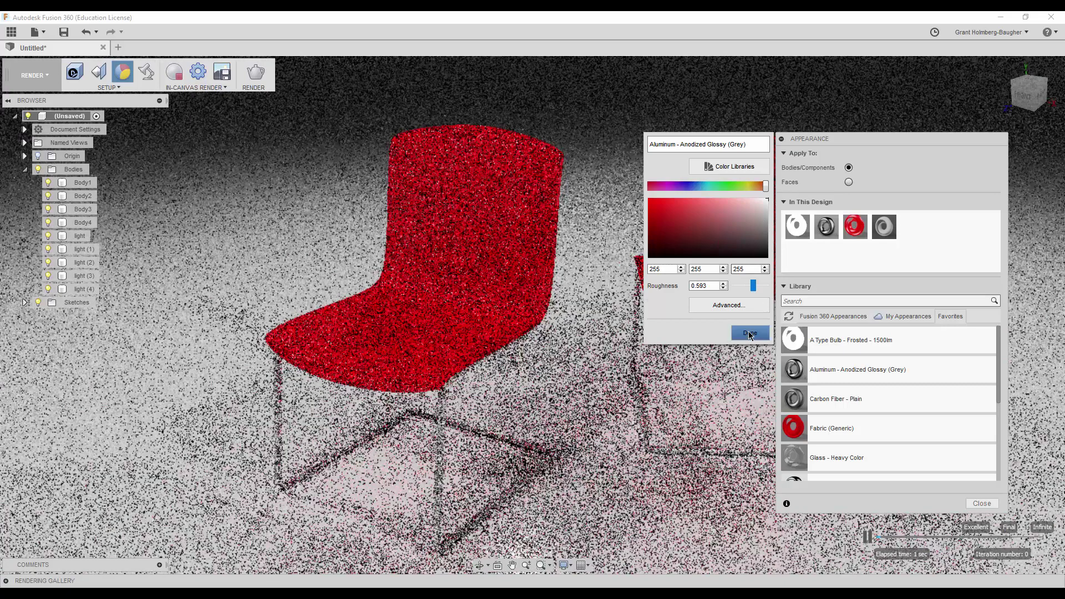
{"action": "left_click", "coordinate": [749, 335]}
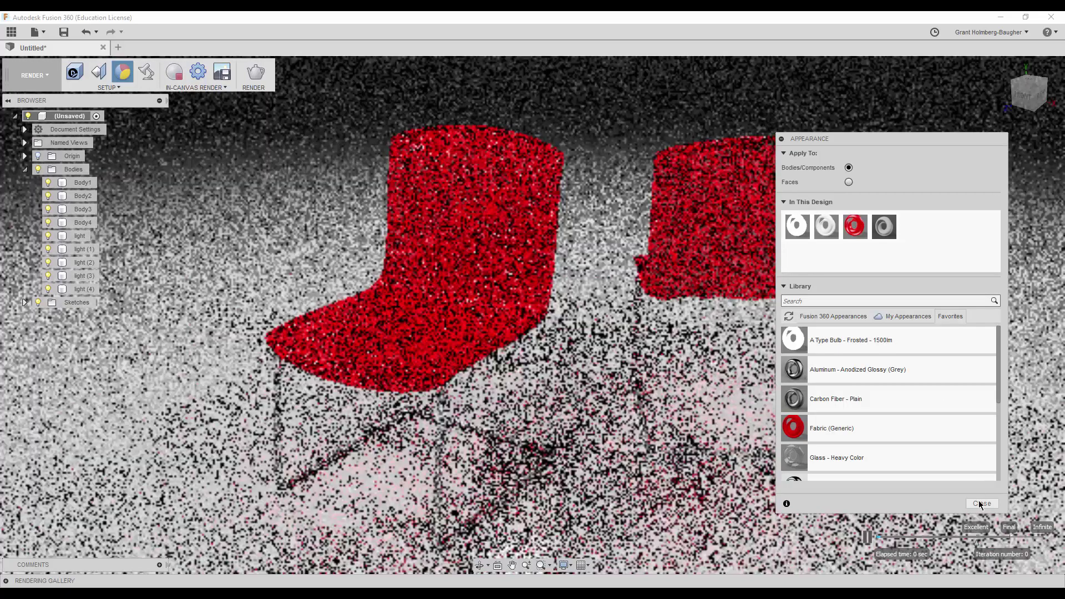
Step: Close the appearance library and return to the Model workspace
{"action": "left_click", "coordinate": [982, 503]}
{"action": "left_click", "coordinate": [472, 233]}
{"action": "left_click", "coordinate": [33, 75]}
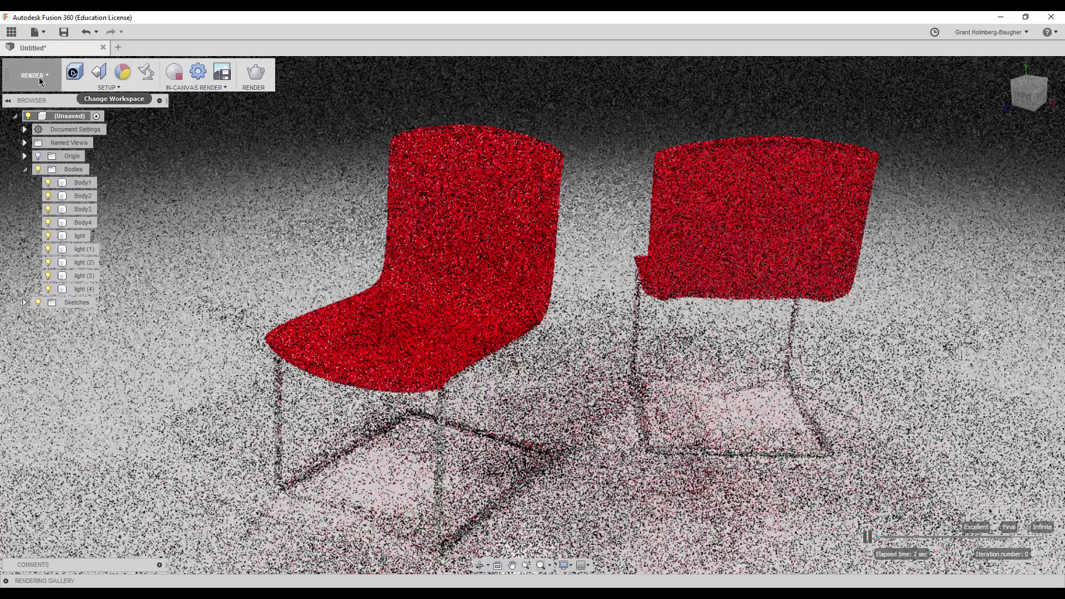
{"action": "left_click", "coordinate": [35, 99]}
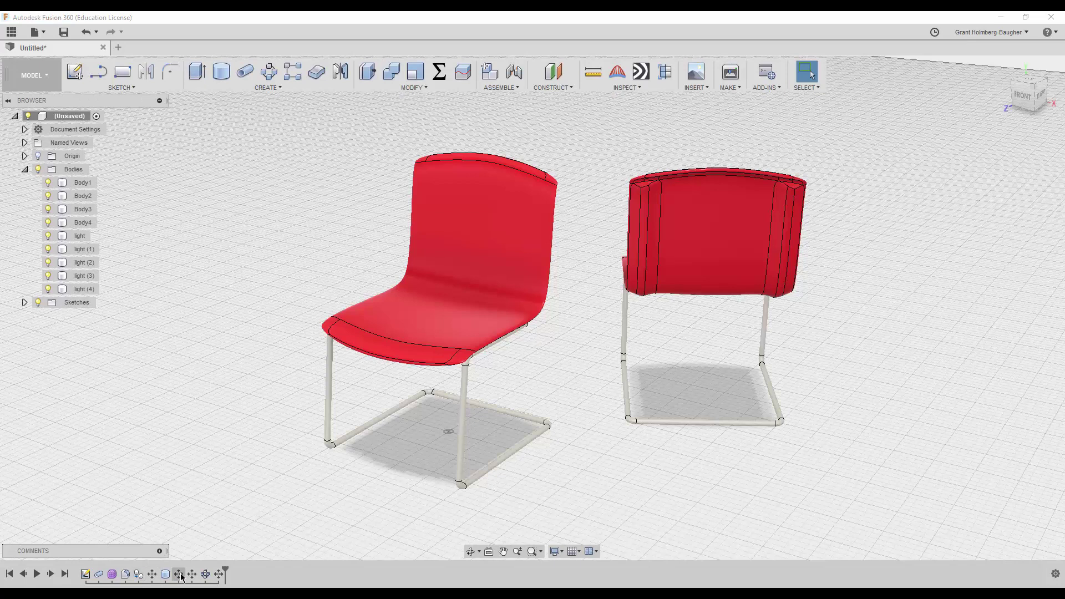
Step: Change the cylinder feature's diameter from 14.142 in to 2
{"action": "double_click", "coordinate": [169, 576]}
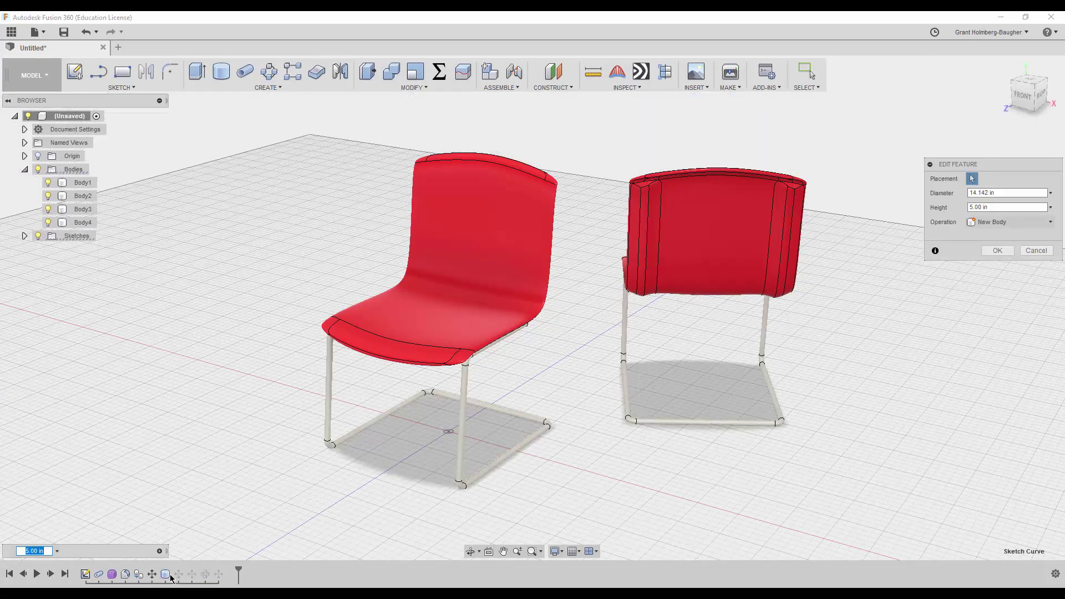
{"action": "left_click", "coordinate": [998, 192]}
{"action": "type", "text": "25"}
{"action": "key", "text": "Return"}
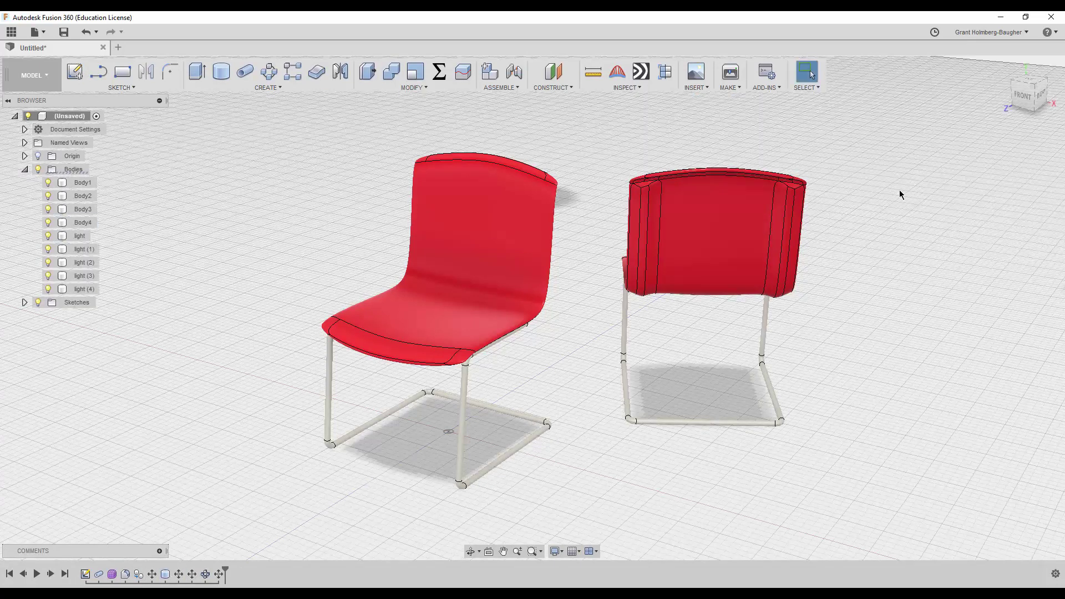
Step: Return to the Render workspace and restart the in-canvas render
{"action": "left_click", "coordinate": [34, 75]}
{"action": "left_click", "coordinate": [28, 157]}
{"action": "left_click", "coordinate": [175, 72]}
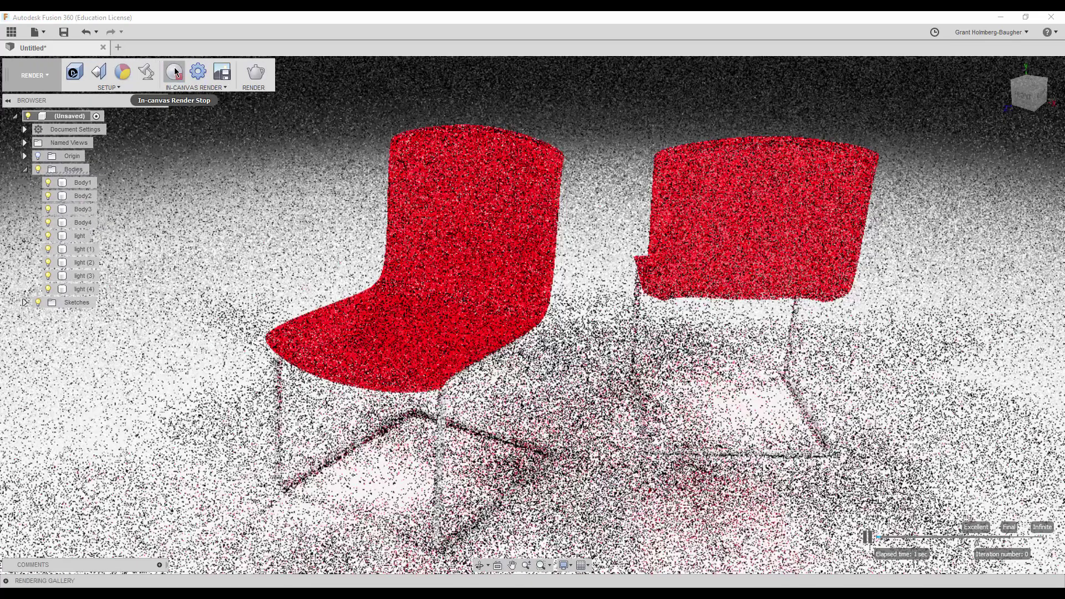
Step: Apply the grey metal appearance to the right chair's frame
{"action": "key", "text": "a"}
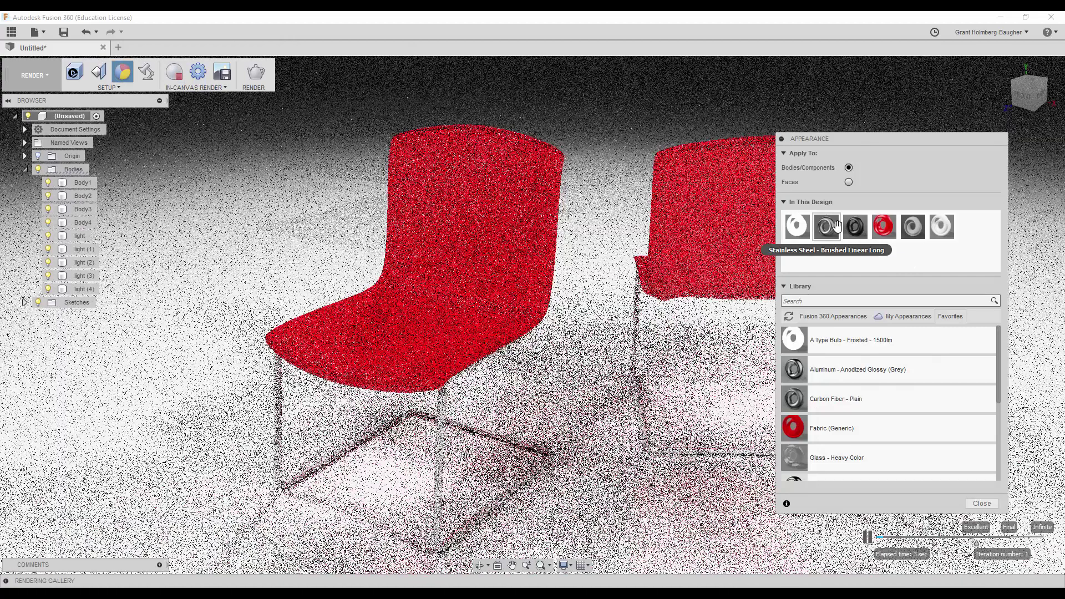
{"action": "double_click", "coordinate": [837, 225]}
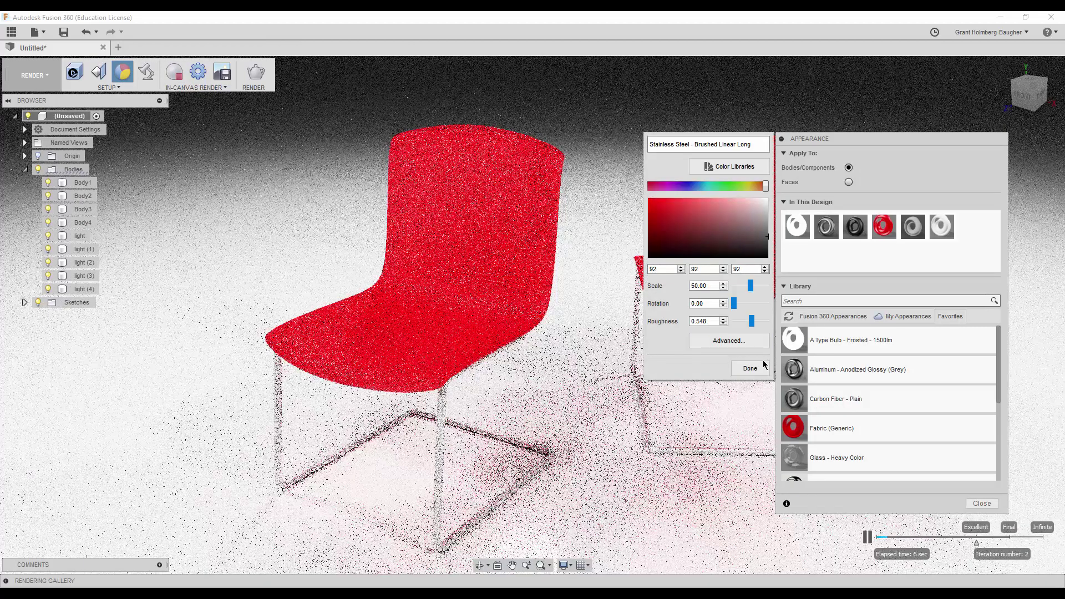
{"action": "left_click", "coordinate": [762, 367]}
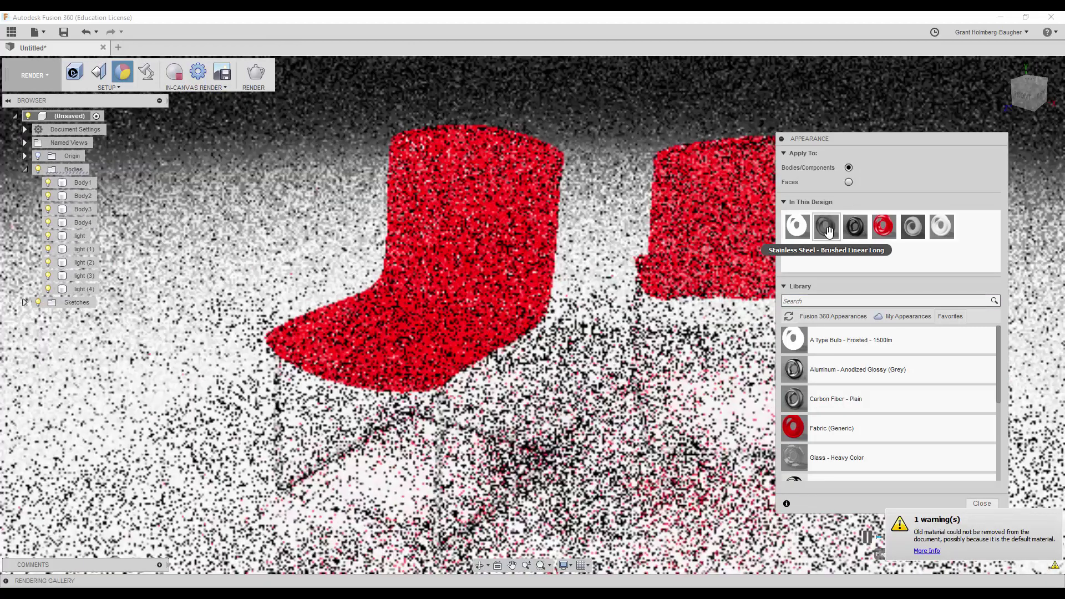
{"action": "left_click_drag", "start_coordinate": [826, 226], "coordinate": [643, 383]}
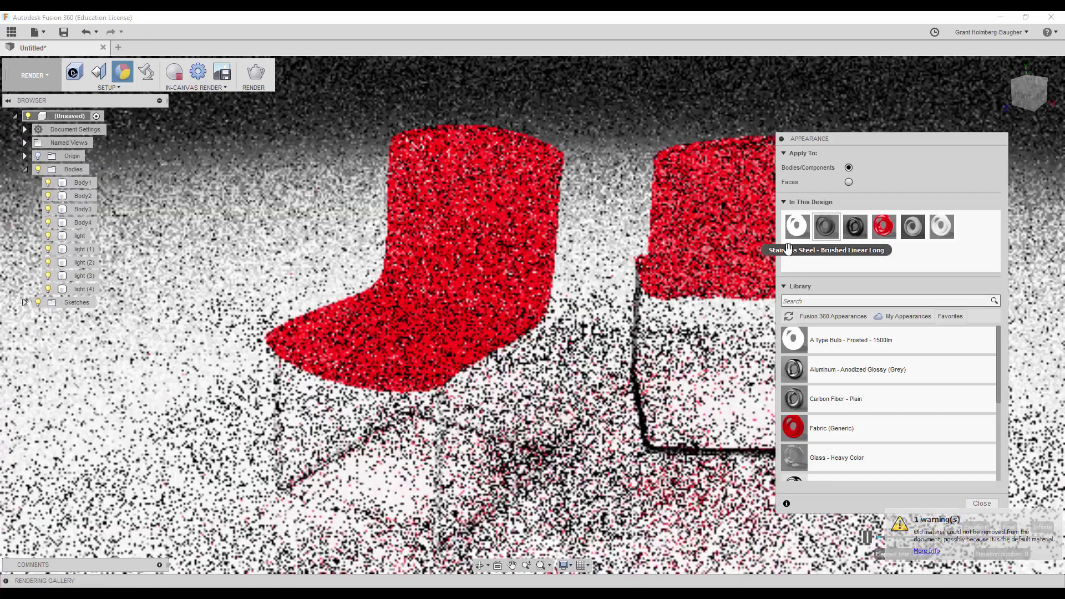
{"action": "mouse_move", "coordinate": [826, 226]}
{"action": "left_mouse_down"}
{"action": "mouse_move", "coordinate": [463, 492]}
{"action": "mouse_move", "coordinate": [484, 505]}
{"action": "left_mouse_up"}
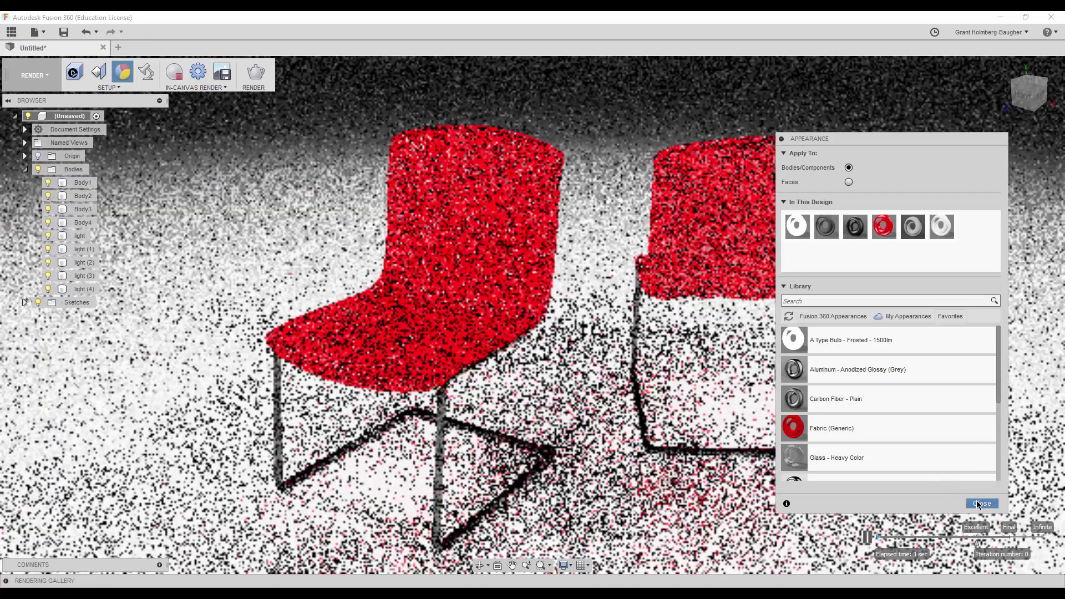
{"action": "left_click", "coordinate": [981, 503]}
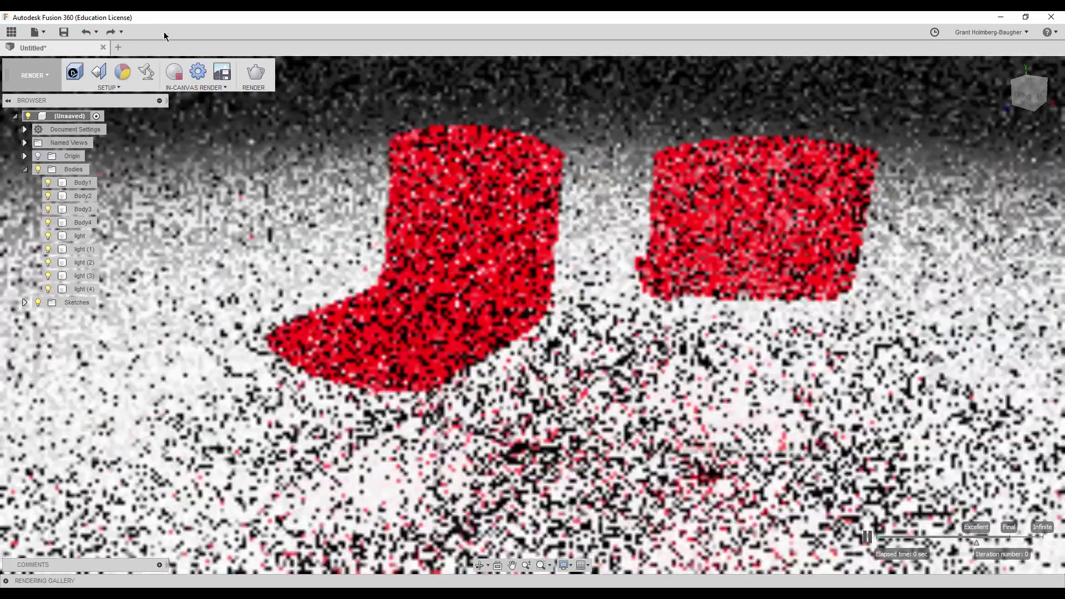
Step: Switch briefly to the Model workspace and back to Render
{"action": "left_click", "coordinate": [33, 75]}
{"action": "left_click", "coordinate": [20, 102]}
{"action": "left_click", "coordinate": [21, 159]}
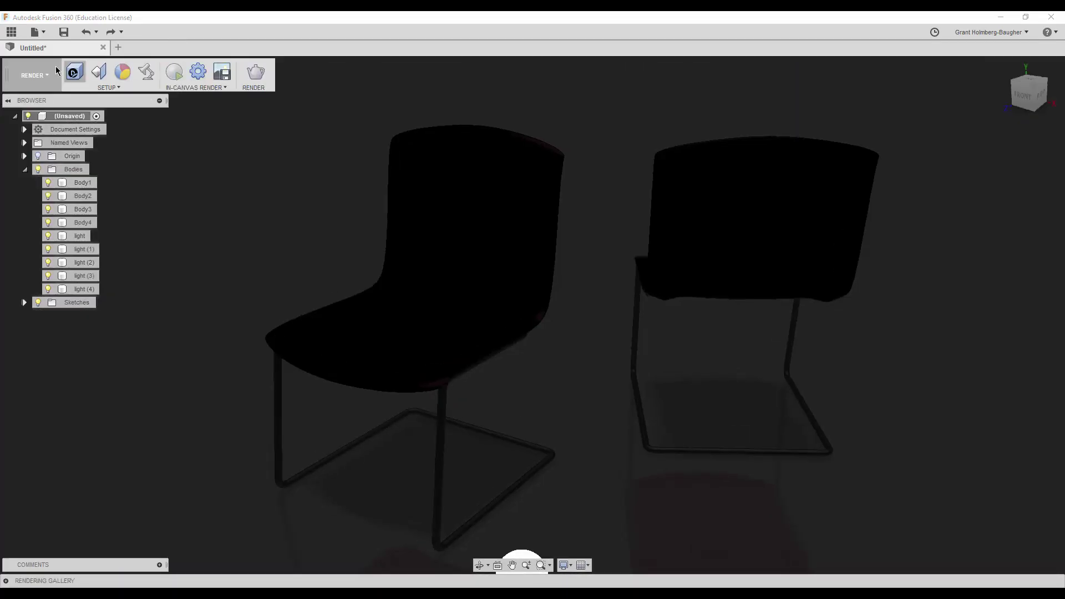
Step: In the Model workspace, reopen the seat's form, undo its last edit and finish it
{"action": "left_click", "coordinate": [36, 74]}
{"action": "left_click", "coordinate": [32, 104]}
{"action": "left_click", "coordinate": [85, 32]}
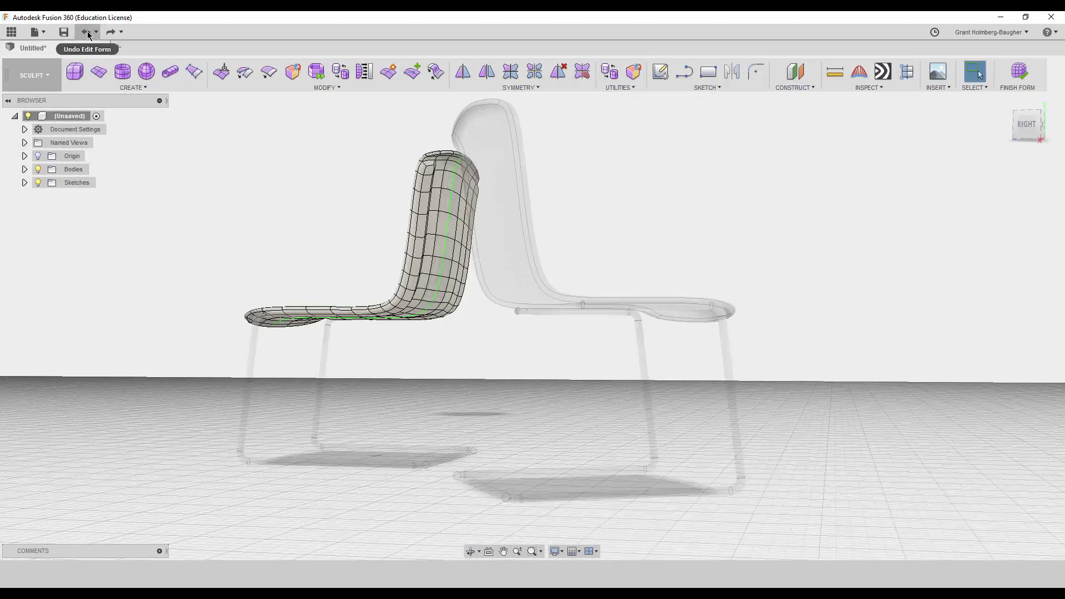
{"action": "left_click", "coordinate": [86, 32]}
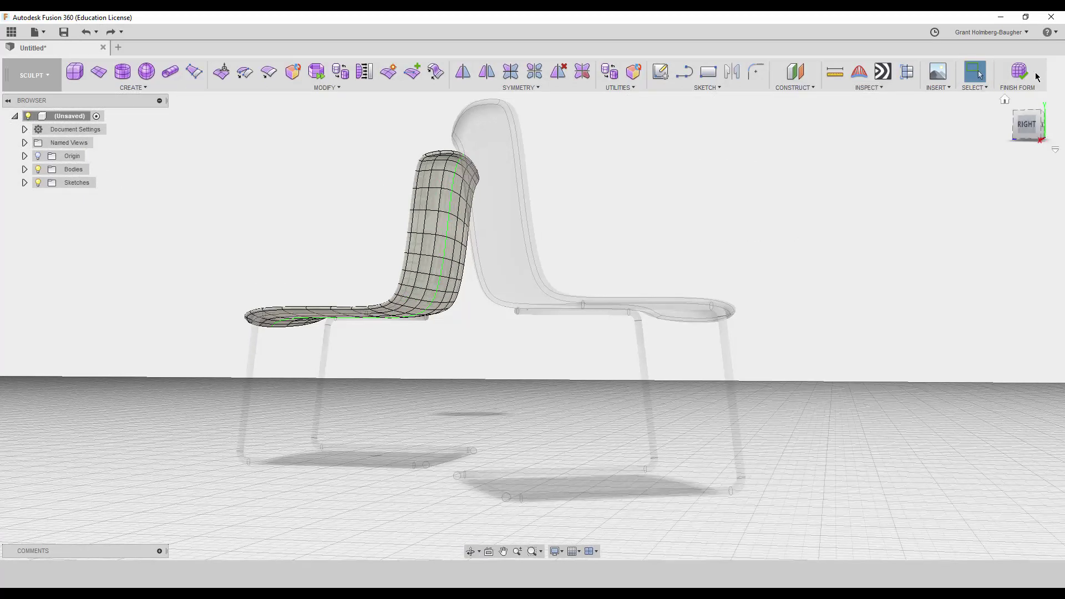
{"action": "left_click", "coordinate": [1024, 75]}
Step: Orbit to a three-quarter view of the chairs and clear the selection
{"action": "mouse_move", "coordinate": [623, 123]}
{"action": "middle_mouse_down", "text": "shift"}
{"action": "mouse_move", "coordinate": [642, 157]}
{"action": "mouse_move", "coordinate": [645, 145]}
{"action": "mouse_move", "coordinate": [775, 173]}
{"action": "mouse_move", "coordinate": [784, 145]}
{"action": "mouse_move", "coordinate": [796, 190]}
{"action": "mouse_move", "coordinate": [727, 161]}
{"action": "mouse_move", "coordinate": [737, 175]}
{"action": "middle_mouse_up", "text": "shift"}
{"action": "scroll", "coordinate": [727, 161], "scroll_direction": "up", "scroll_amount": 5}
{"action": "left_click", "coordinate": [742, 176]}
{"action": "scroll", "coordinate": [727, 154], "scroll_direction": "down", "scroll_amount": 5}
{"action": "key", "text": "Escape"}
Step: Check the cylinder feature's 2 in diameter, then switch back to the Render workspace
{"action": "double_click", "coordinate": [165, 574]}
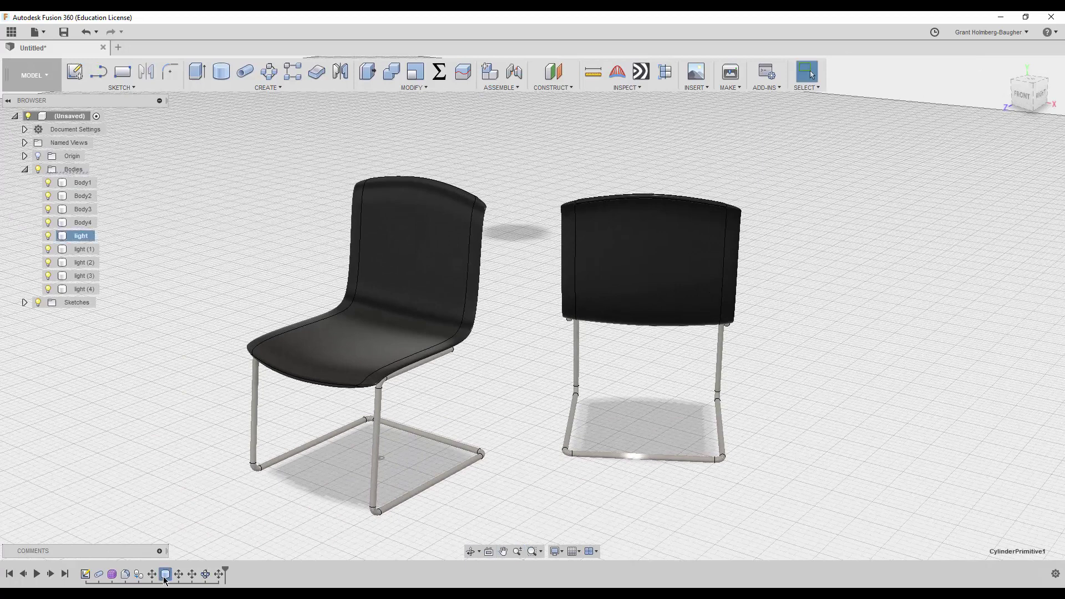
{"action": "double_click", "coordinate": [993, 193]}
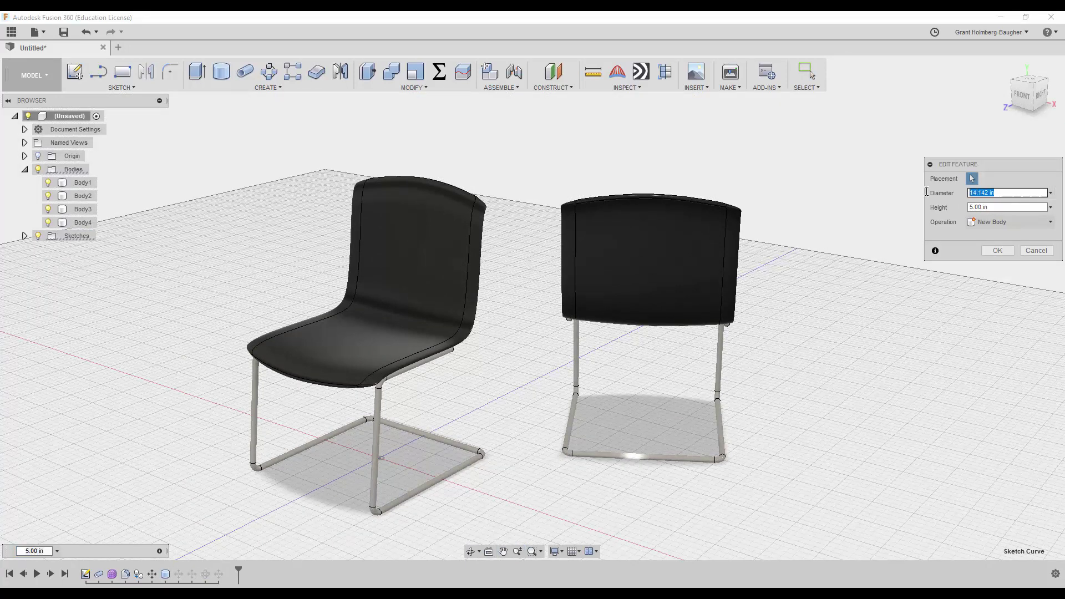
{"action": "type", "text": "2"}
{"action": "key", "text": "Return"}
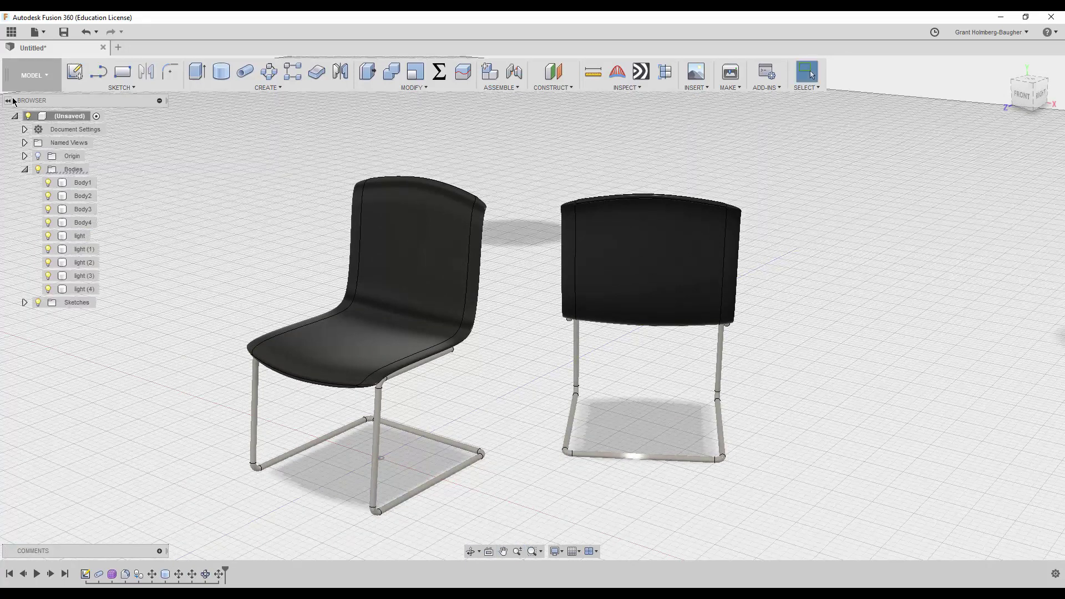
{"action": "left_click", "coordinate": [33, 75]}
{"action": "left_click", "coordinate": [28, 158]}
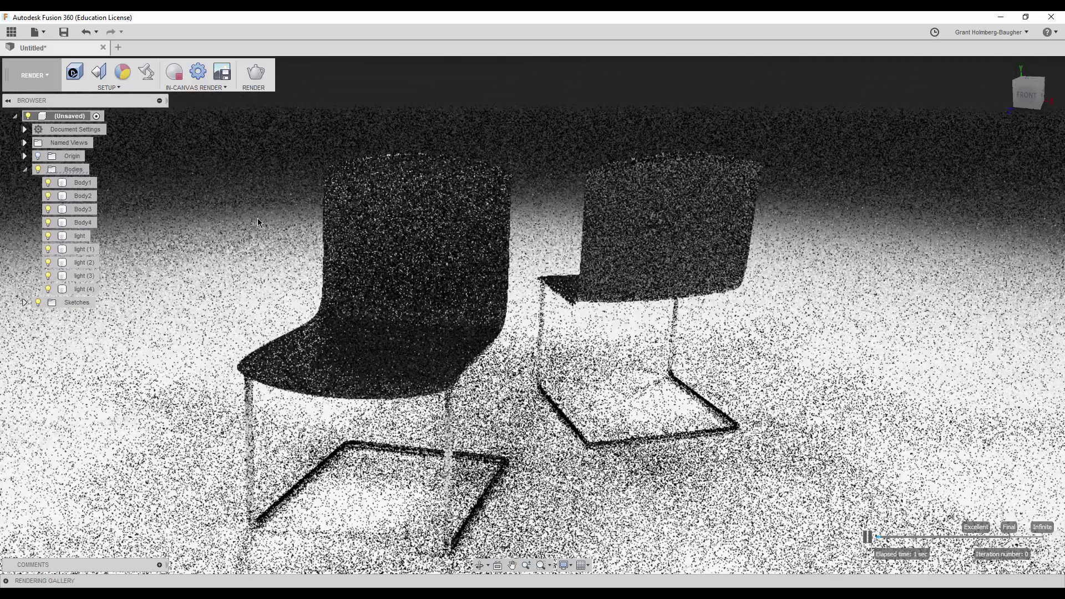
Step: Set the Plastic - Textured - Regular seat colour to dark red
{"action": "middle_click_drag", "start_coordinate": [257, 218], "coordinate": [269, 218], "text": "shift"}
{"action": "key", "text": "a"}
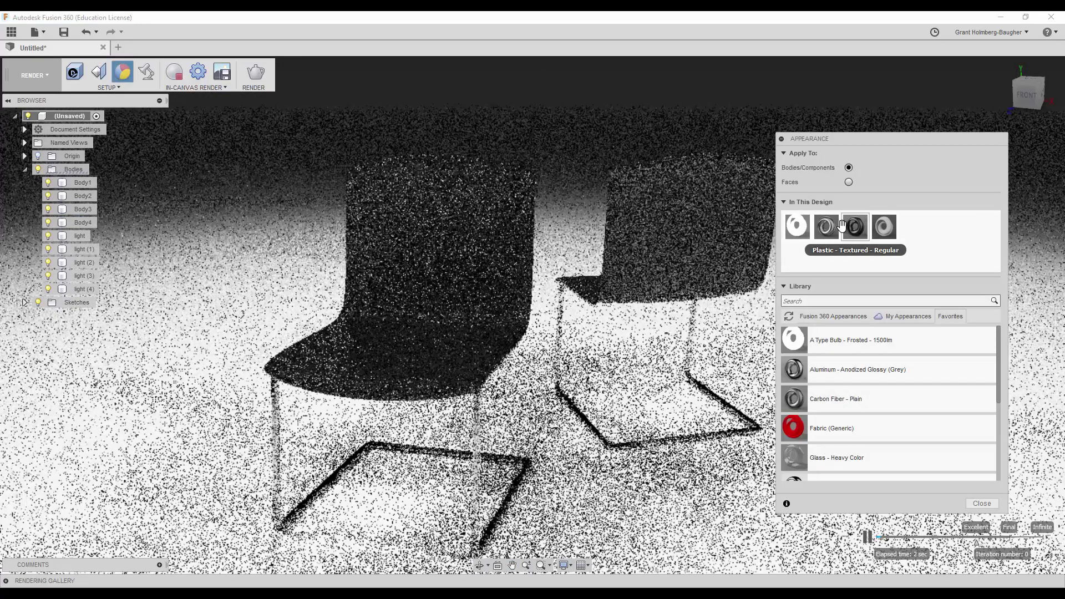
{"action": "double_click", "coordinate": [841, 225]}
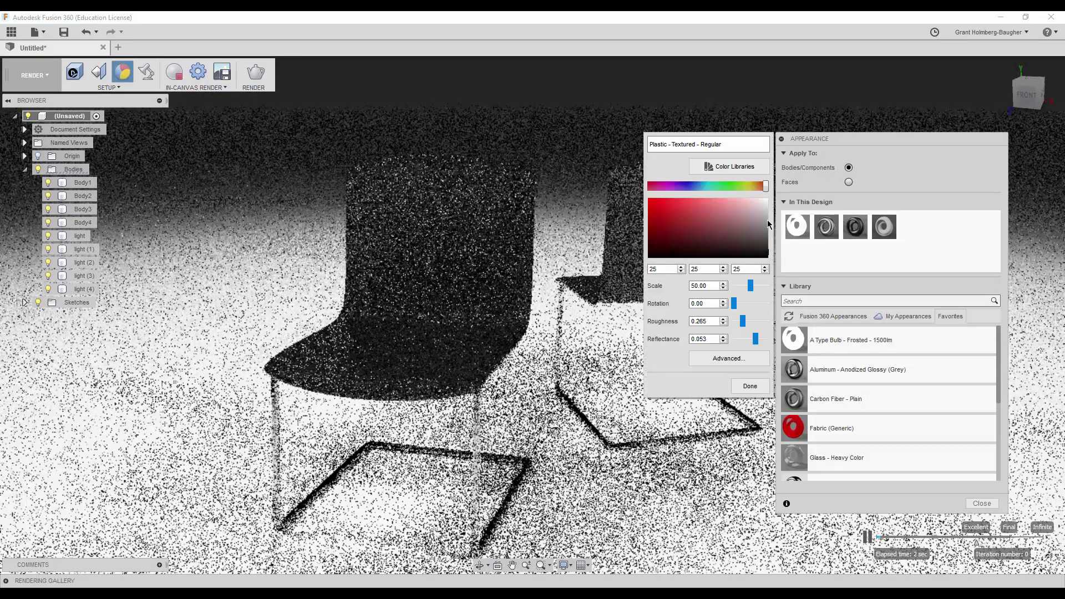
{"action": "left_click", "coordinate": [657, 235]}
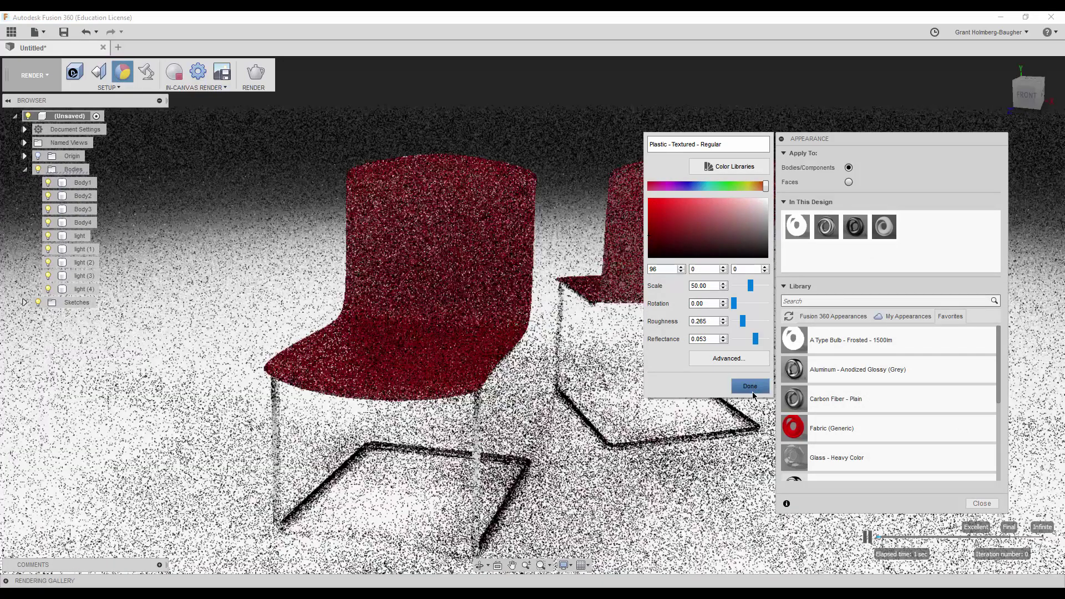
{"action": "left_click", "coordinate": [750, 386]}
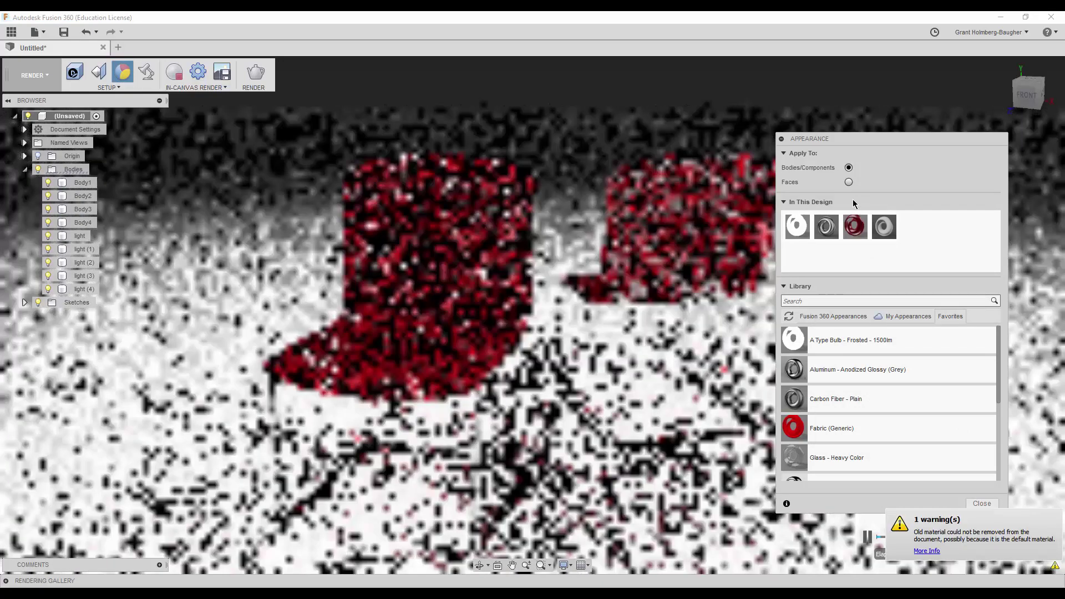
Step: Apply a metal finish to a chair frame and darken the grey aluminium to 80, 80, 80
{"action": "double_click", "coordinate": [826, 226]}
{"action": "left_click", "coordinate": [749, 369]}
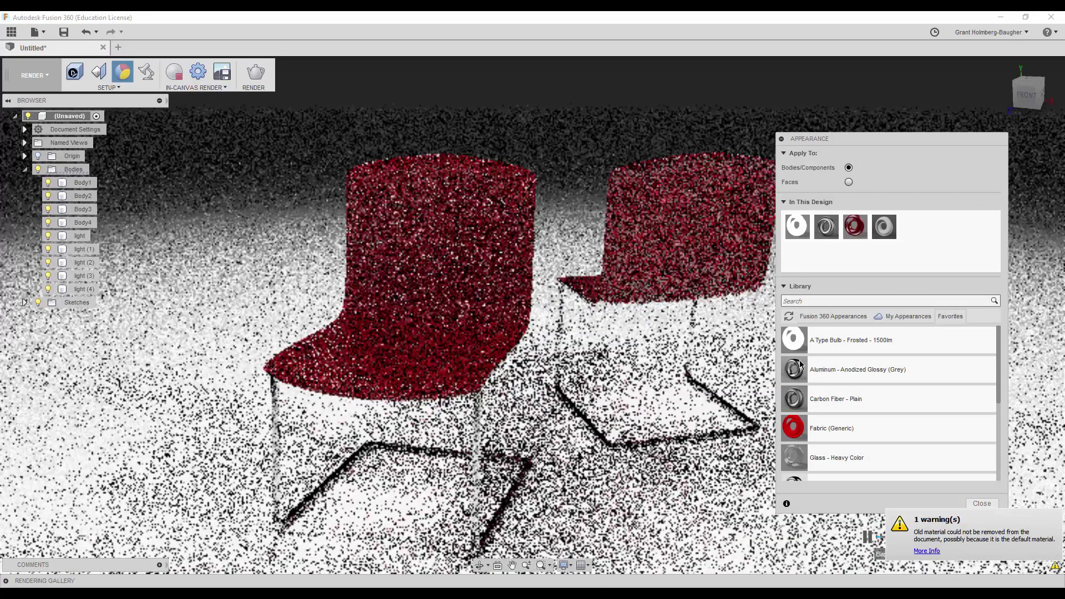
{"action": "left_click_drag", "start_coordinate": [826, 226], "coordinate": [821, 228]}
{"action": "double_click", "coordinate": [825, 226]}
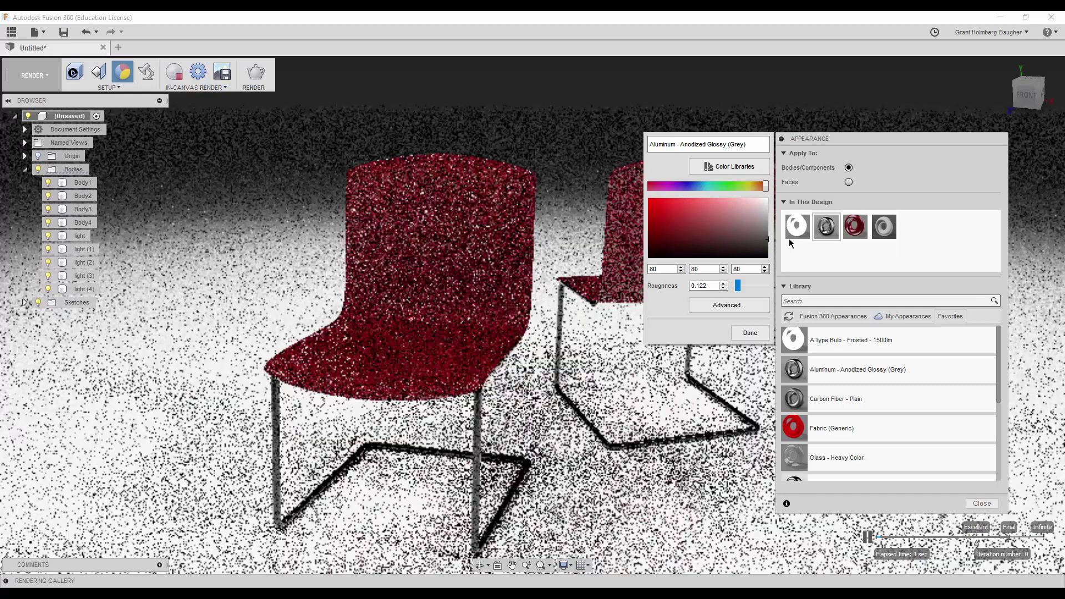
{"action": "left_click", "coordinate": [749, 333]}
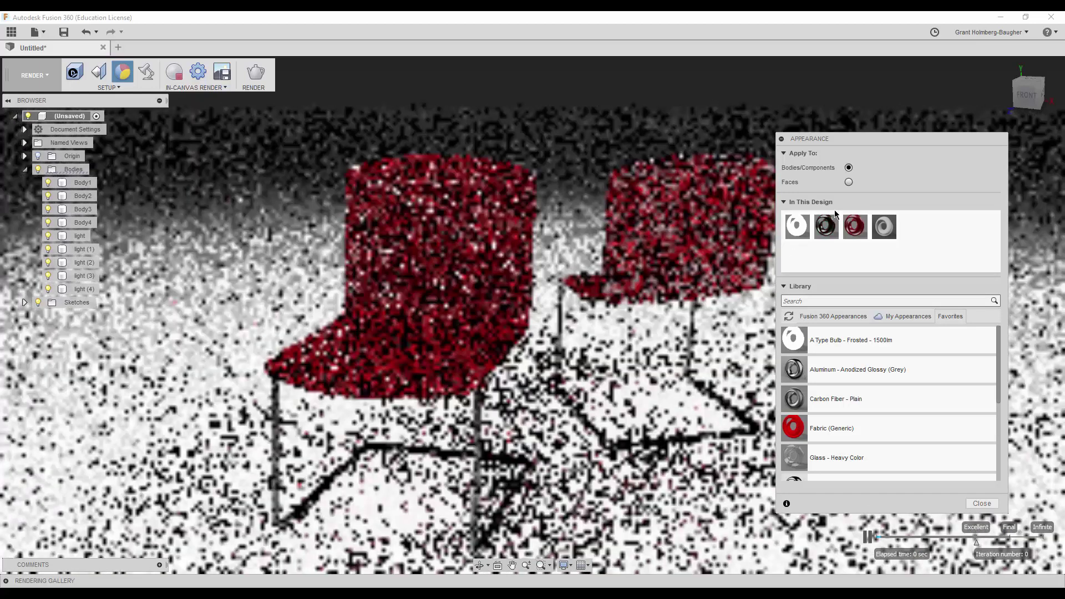
{"action": "double_click", "coordinate": [854, 226]}
{"action": "left_click", "coordinate": [749, 387]}
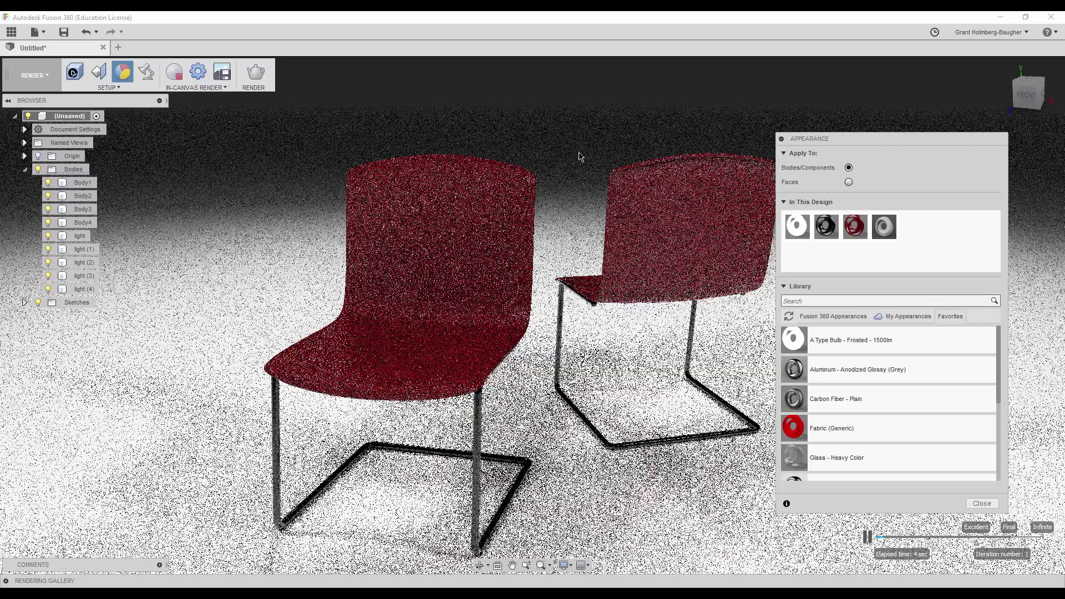
{"action": "left_click", "coordinate": [985, 505]}
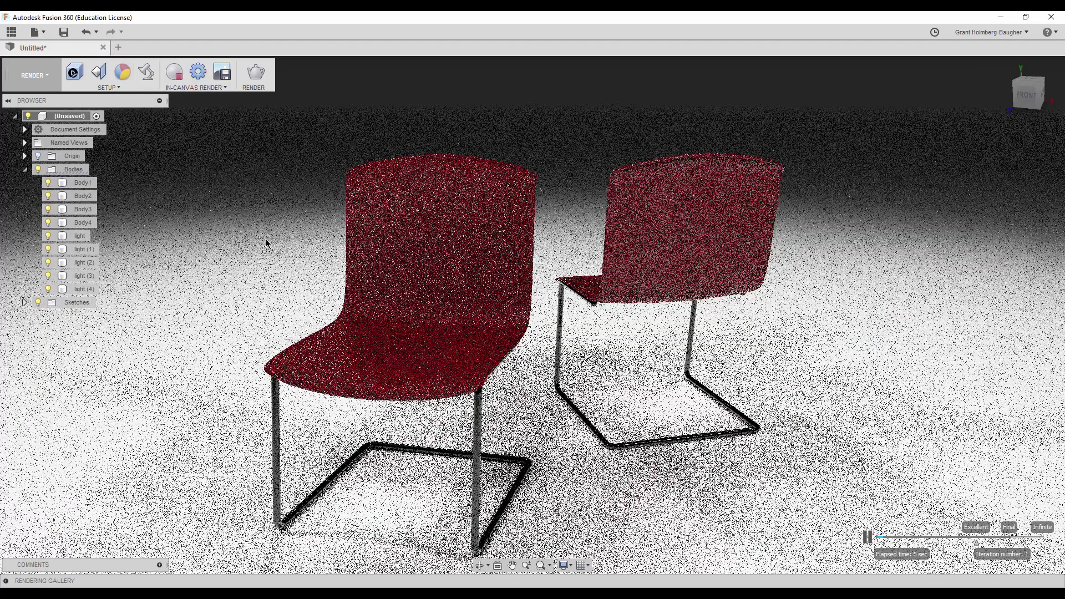
Step: Change the Plastic - Textured - Regular seat colour from red to teal (0, 123, 125)
{"action": "left_click", "coordinate": [147, 72]}
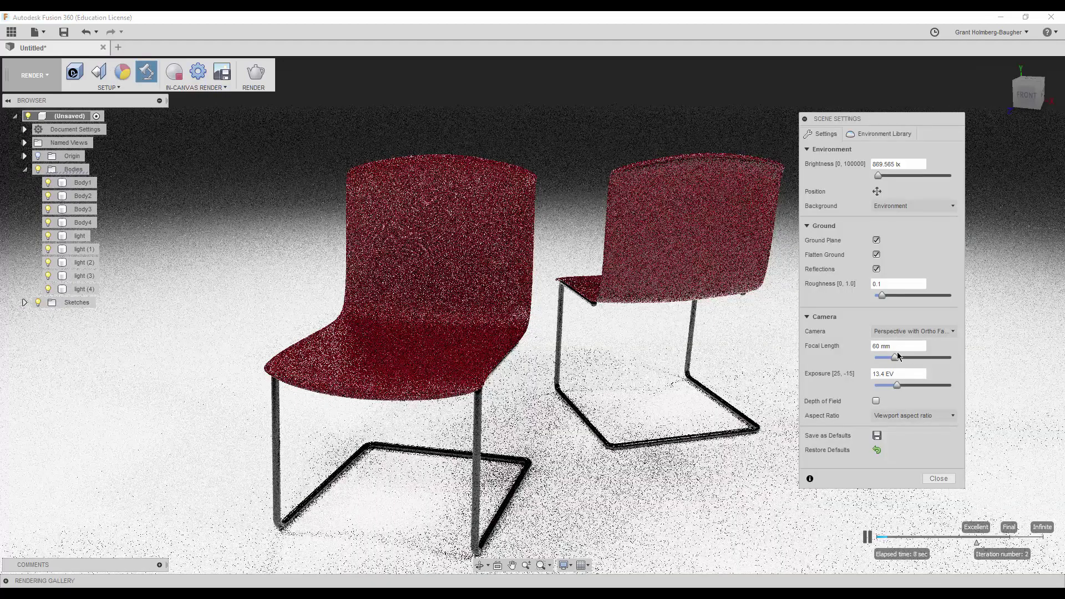
{"action": "left_click", "coordinate": [944, 479]}
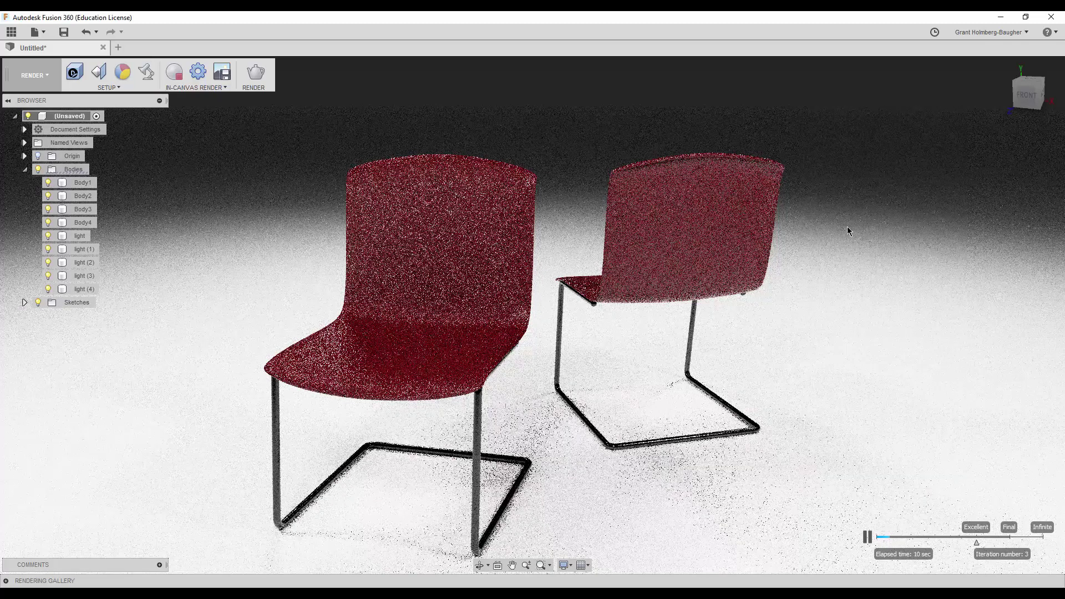
{"action": "key", "text": "a"}
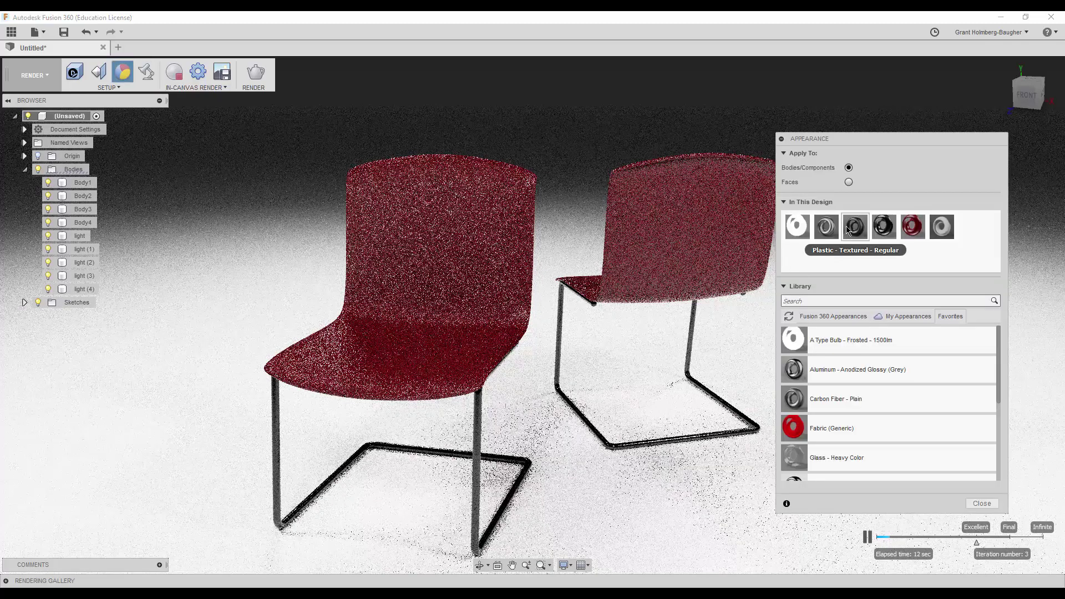
{"action": "double_click", "coordinate": [917, 223]}
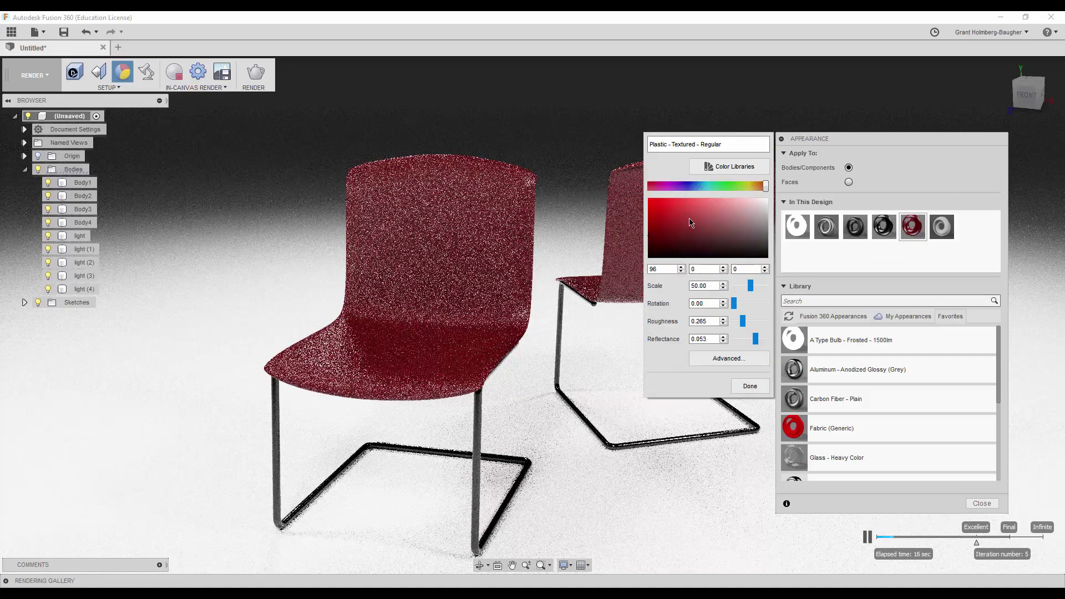
{"action": "left_click_drag", "start_coordinate": [757, 188], "coordinate": [719, 190]}
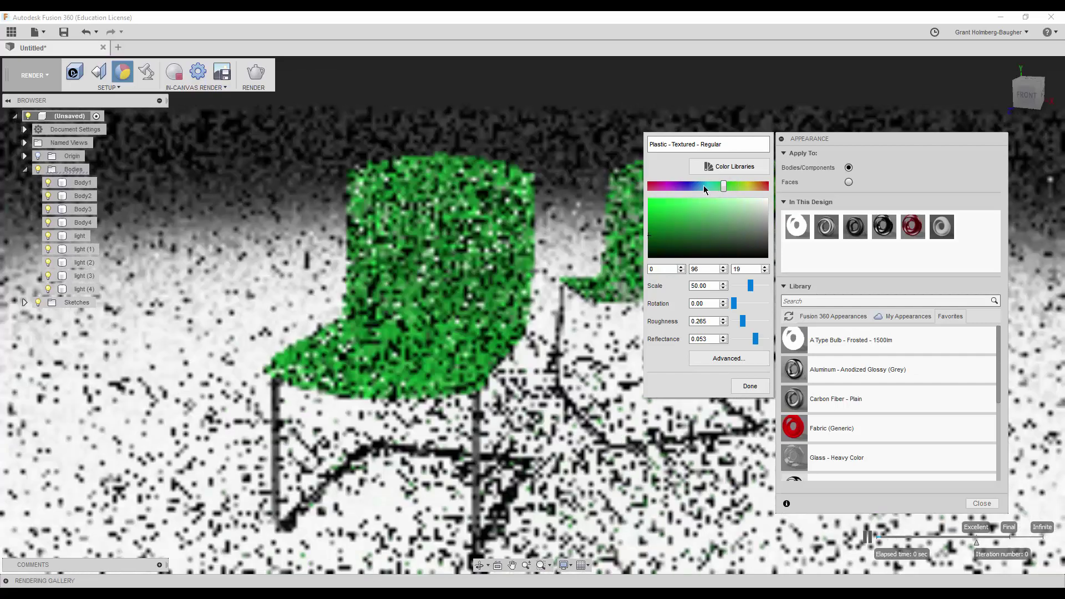
{"action": "mouse_move", "coordinate": [719, 190]}
{"action": "left_mouse_down"}
{"action": "mouse_move", "coordinate": [636, 212]}
{"action": "mouse_move", "coordinate": [634, 232]}
{"action": "left_mouse_up"}
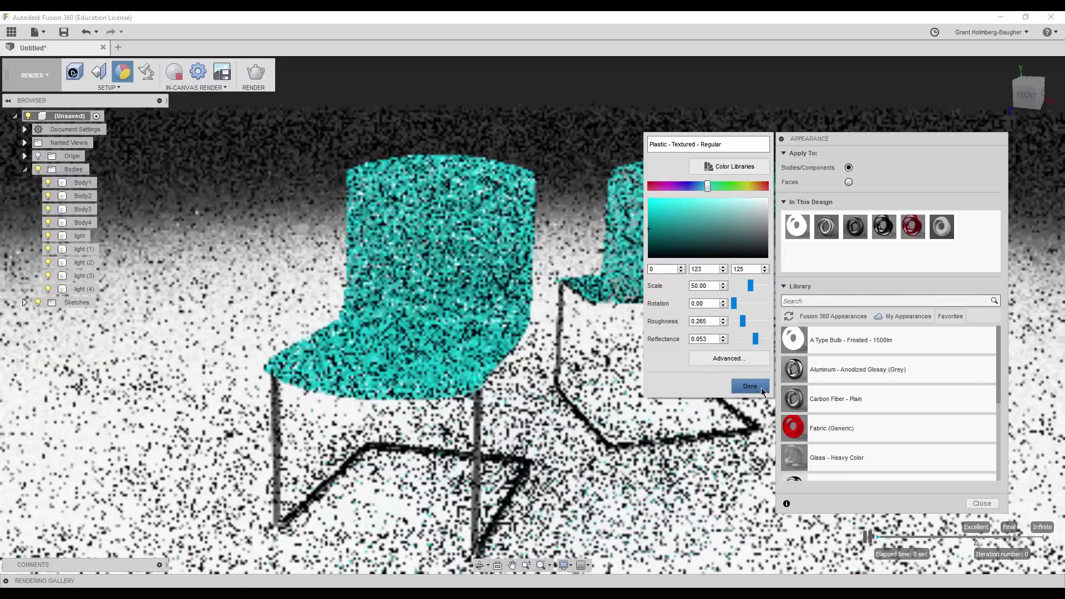
{"action": "left_click", "coordinate": [749, 386]}
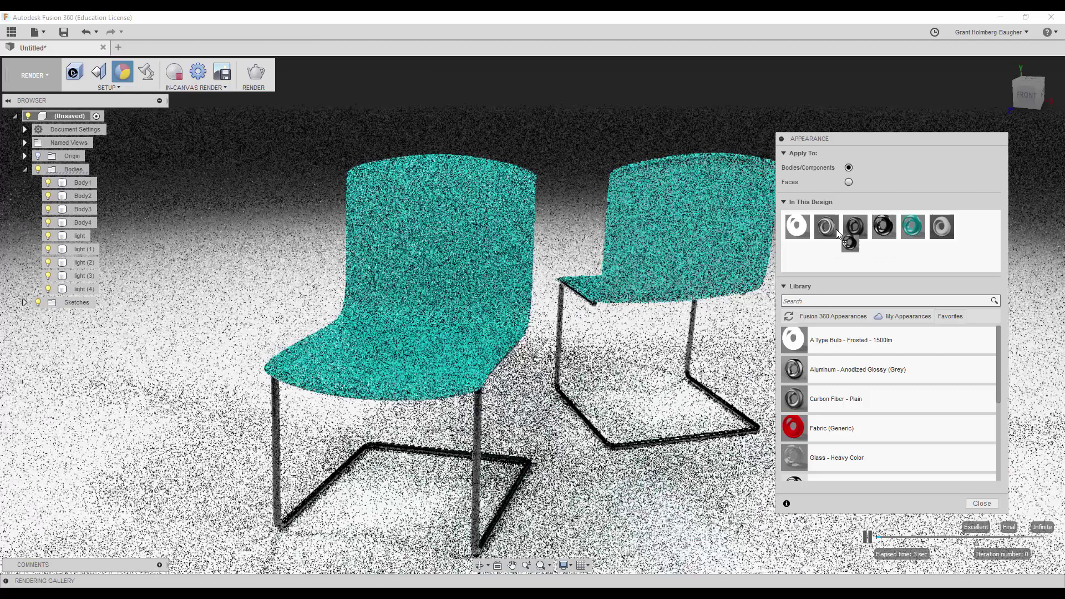
Step: Replace the leftover plastic with teal and lighten the grey aluminium to 193
{"action": "left_click_drag", "start_coordinate": [876, 221], "coordinate": [837, 238]}
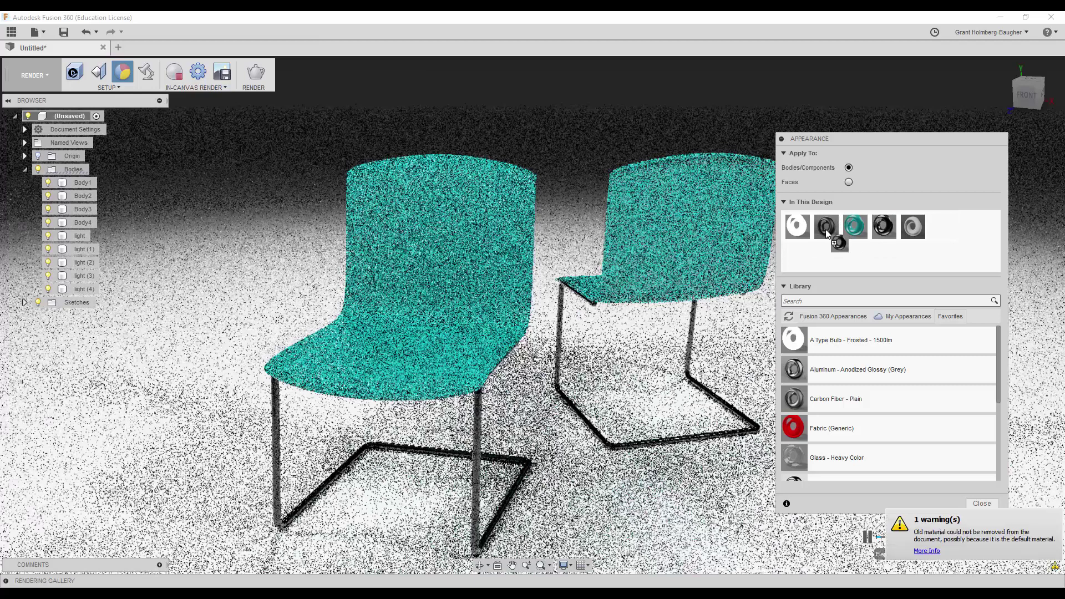
{"action": "double_click", "coordinate": [825, 227]}
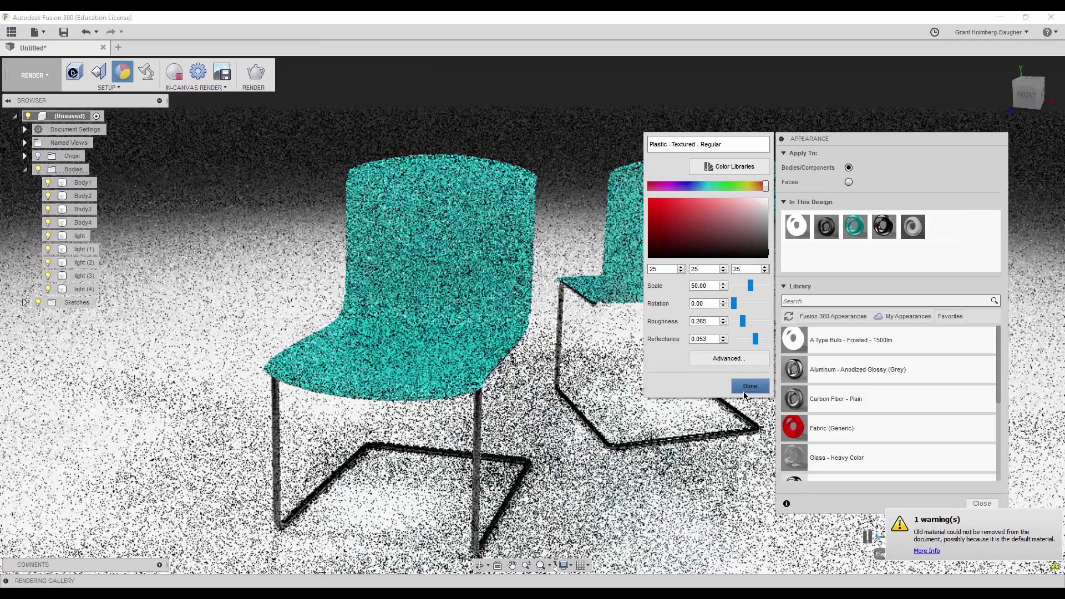
{"action": "left_click", "coordinate": [750, 386]}
{"action": "double_click", "coordinate": [885, 224]}
{"action": "left_click", "coordinate": [767, 214]}
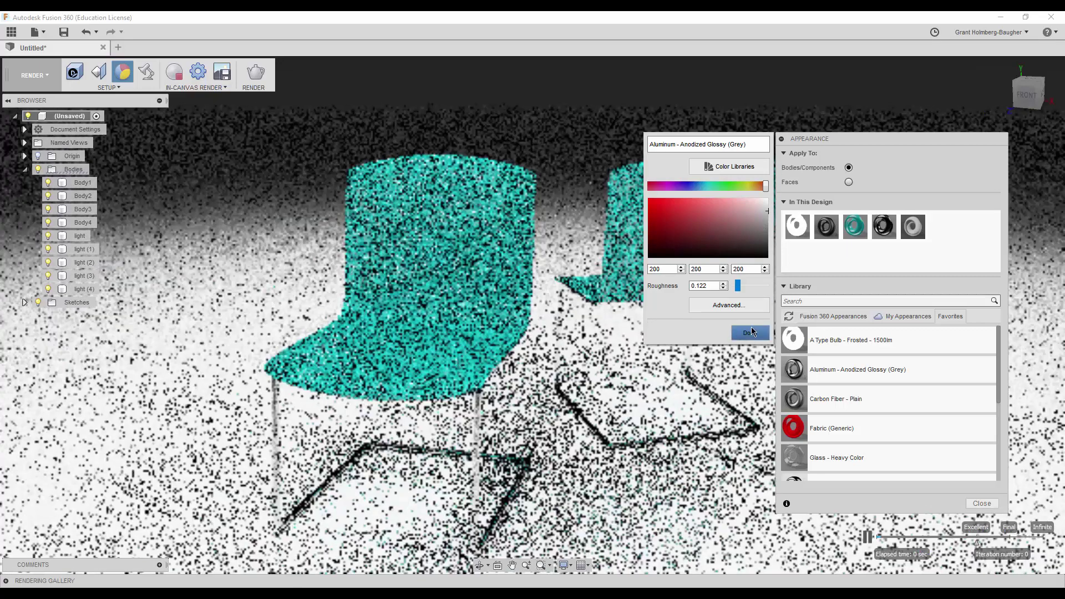
{"action": "left_click", "coordinate": [751, 332]}
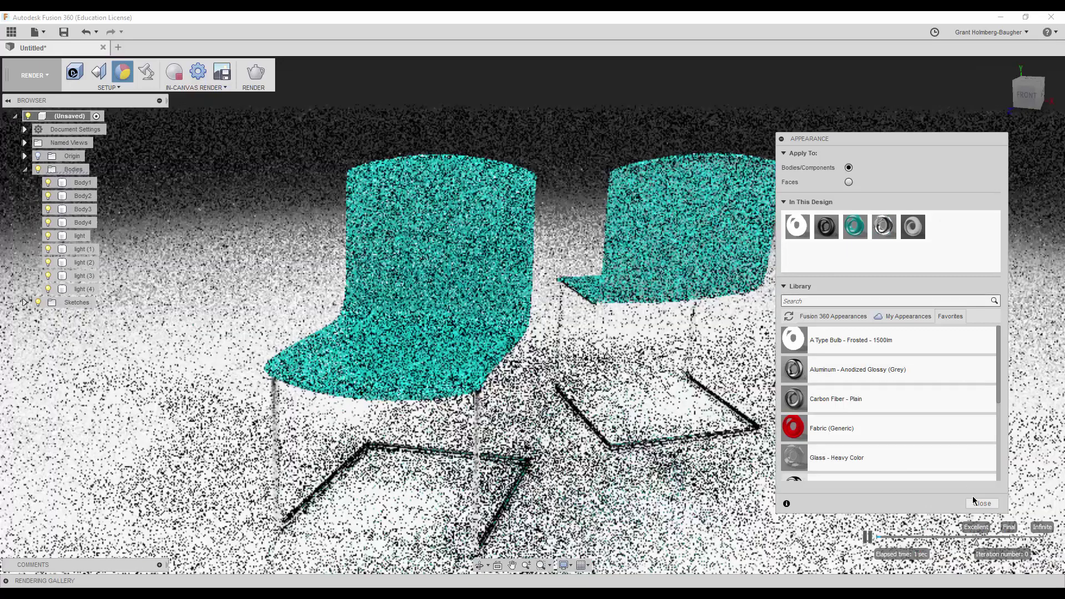
{"action": "left_click", "coordinate": [977, 503]}
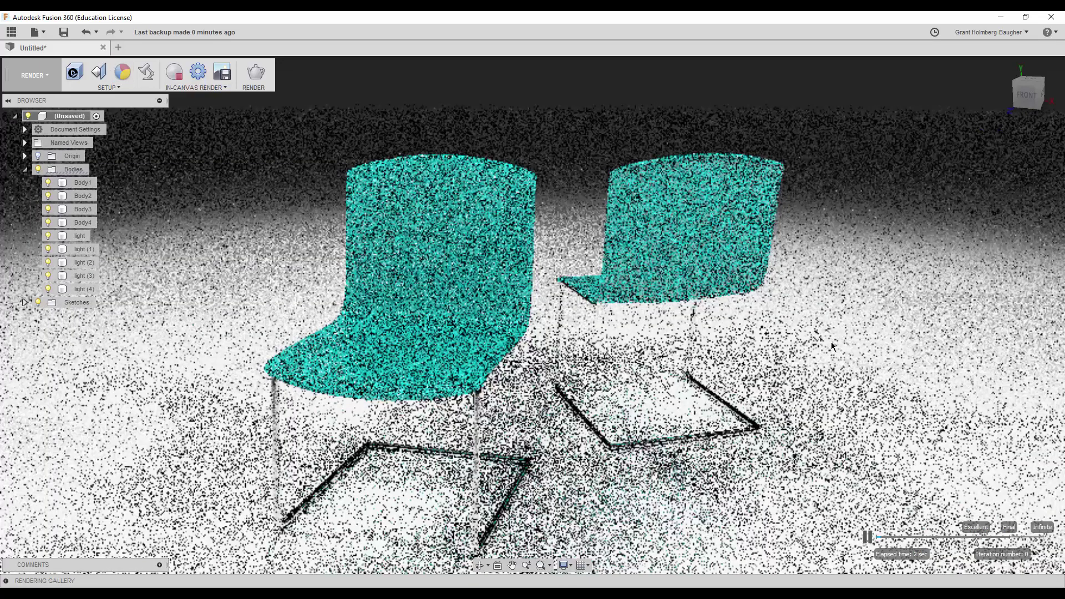
Step: Orbit slightly and set the in-canvas render quality to Infinite
{"action": "middle_click_drag", "start_coordinate": [832, 341], "coordinate": [854, 332], "text": "shift"}
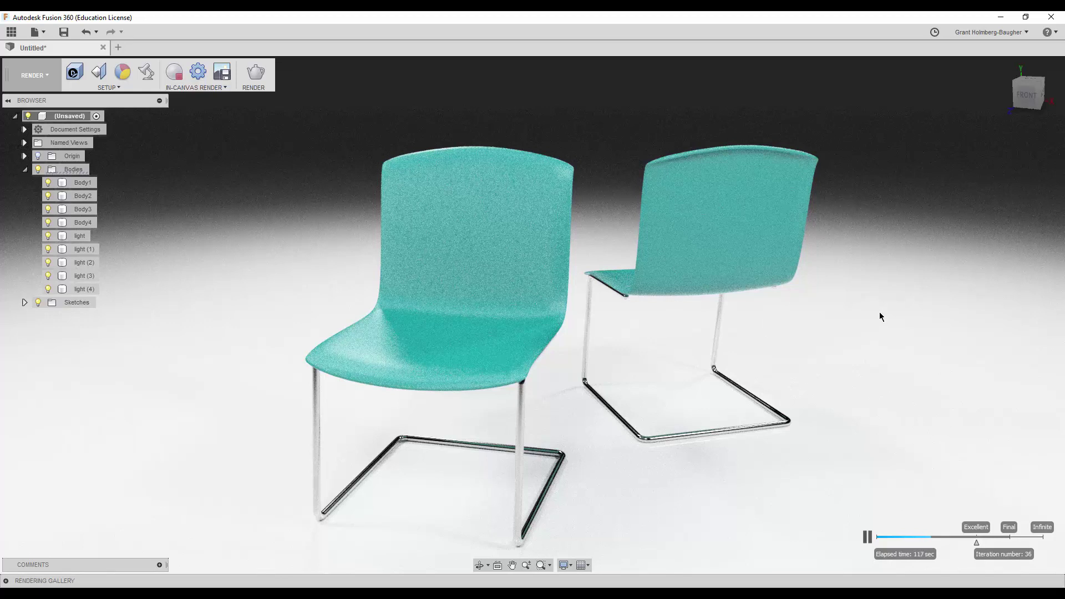
{"action": "left_click_drag", "start_coordinate": [976, 542], "coordinate": [1036, 542]}
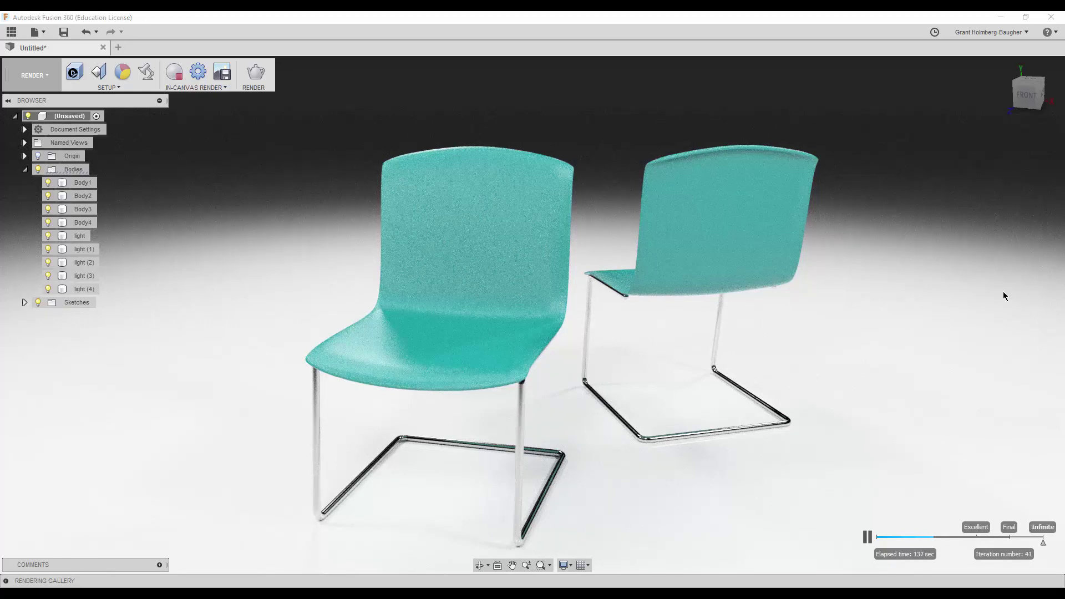